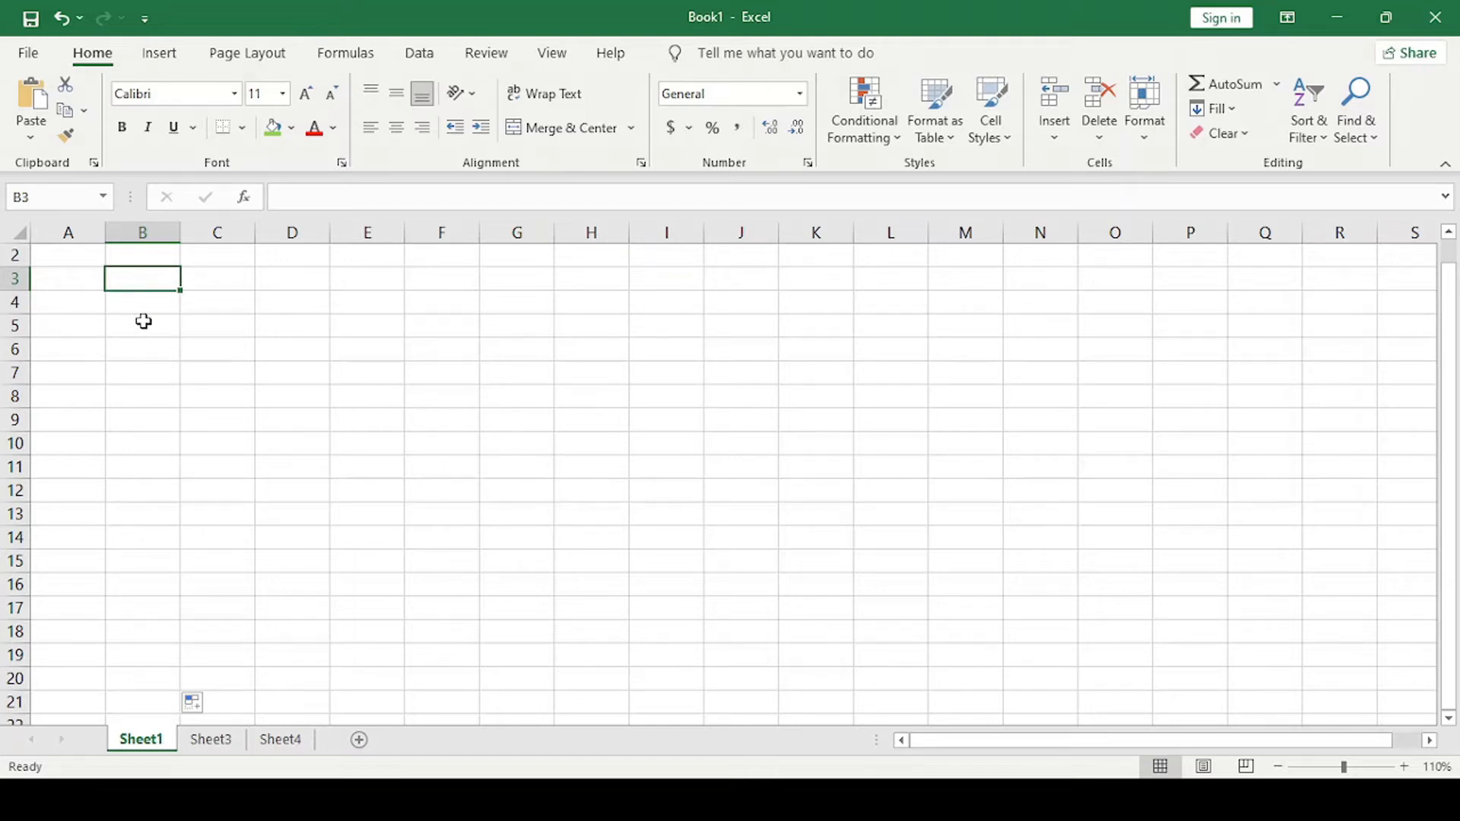
{"action": "left_click", "coordinate": [84, 282]}
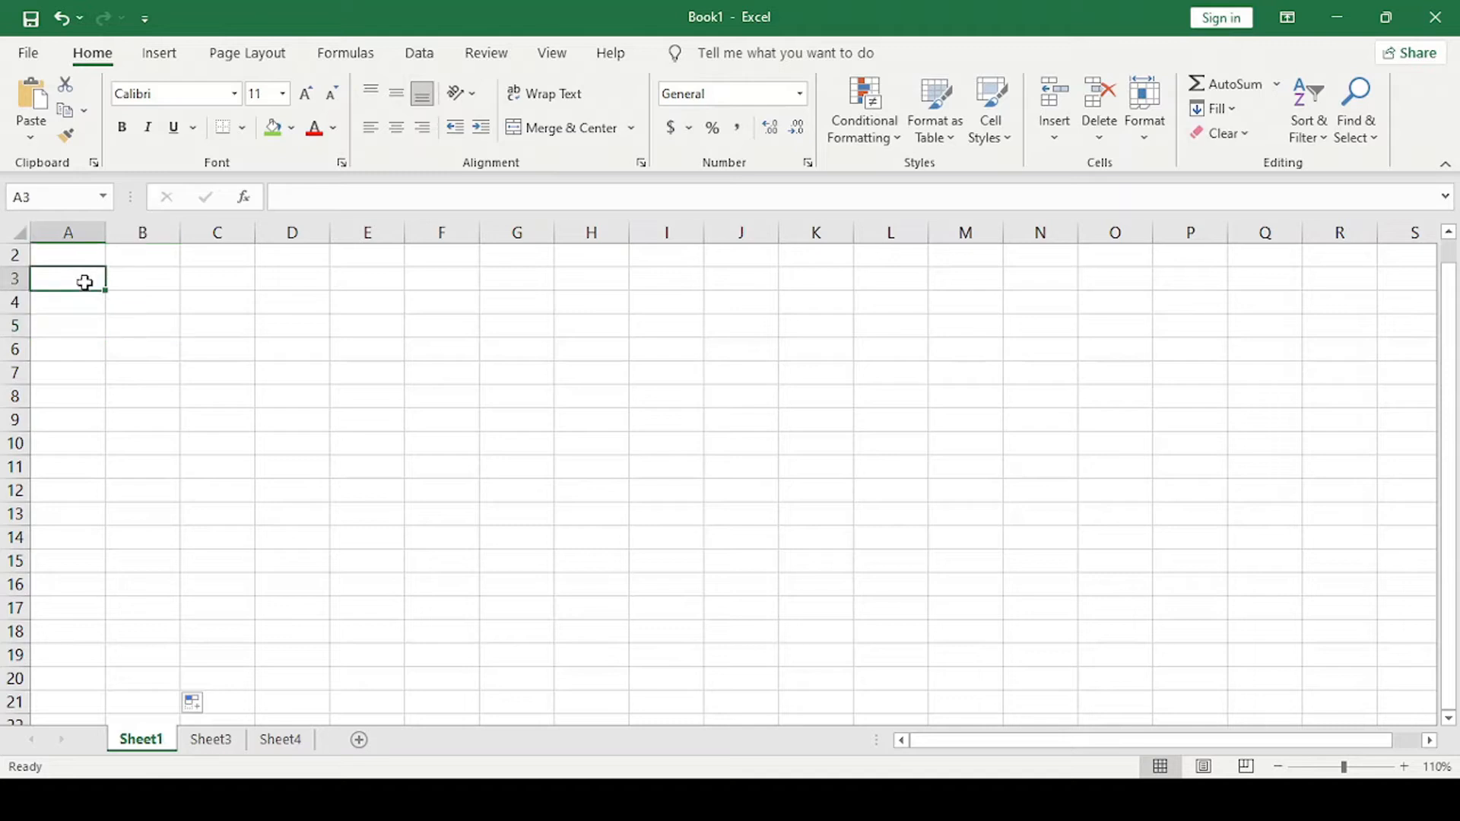
{"action": "type", "text": "Fruit"}
{"action": "key", "text": "BackSpace"}
{"action": "key", "text": "BackSpace"}
{"action": "key", "text": "BackSpace"}
{"action": "key", "text": "BackSpace"}
{"action": "key", "text": "BackSpace"}
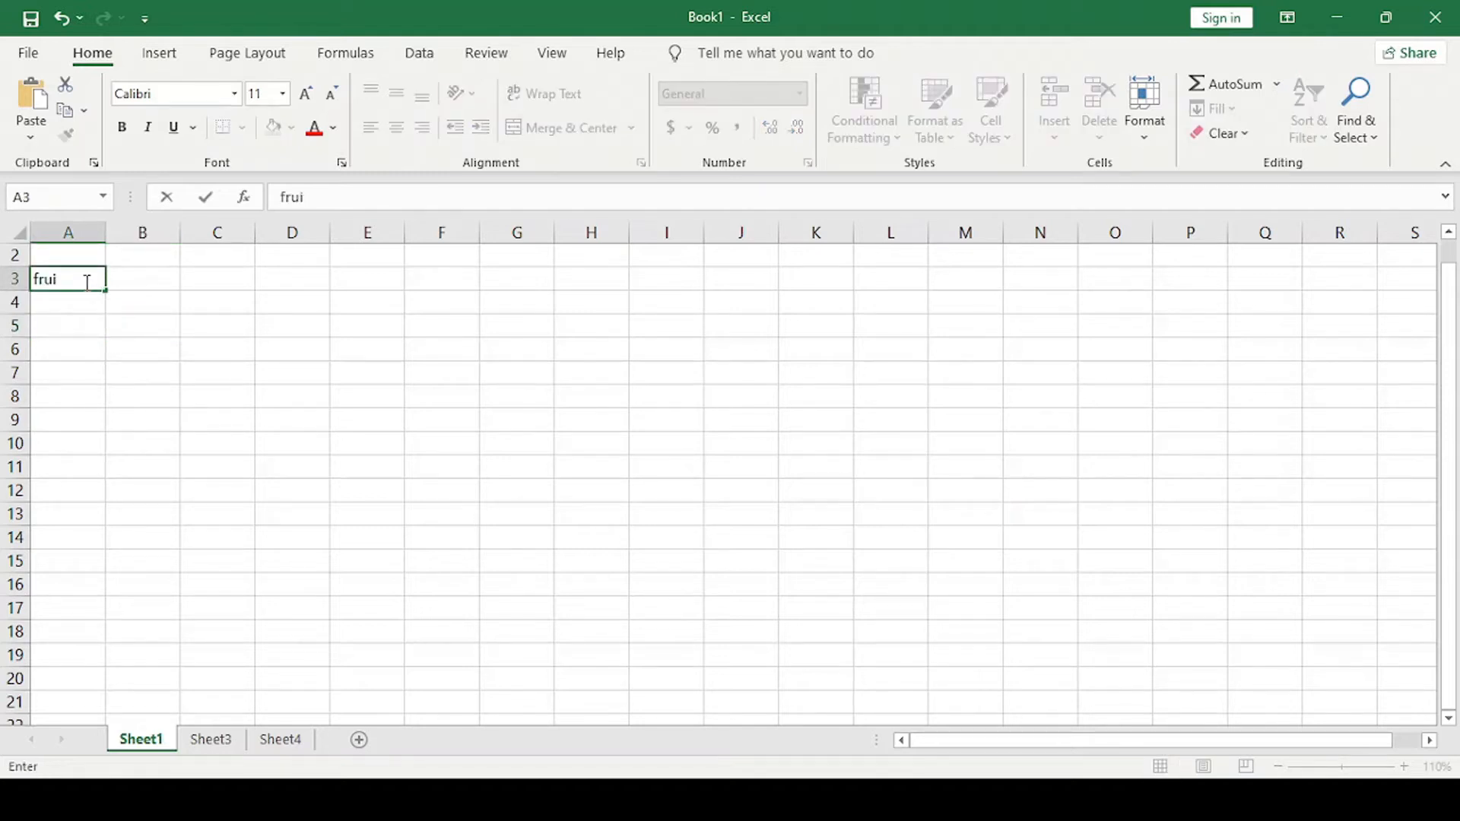
Enter the table headers "fruit" in cell B3 and "prices" in cell C3.
{"action": "left_click", "coordinate": [137, 286]}
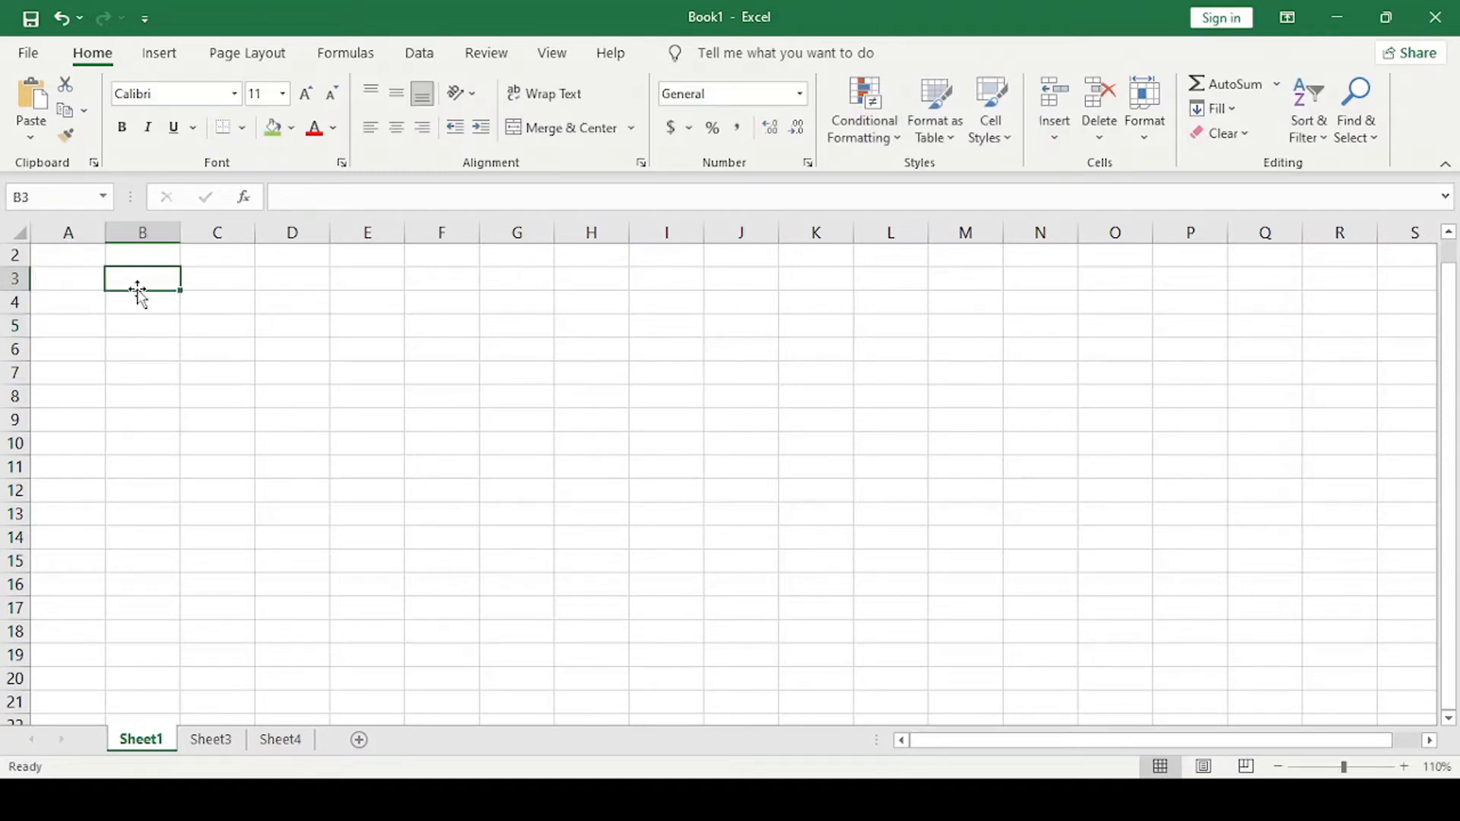
{"action": "type", "text": "fruit"}
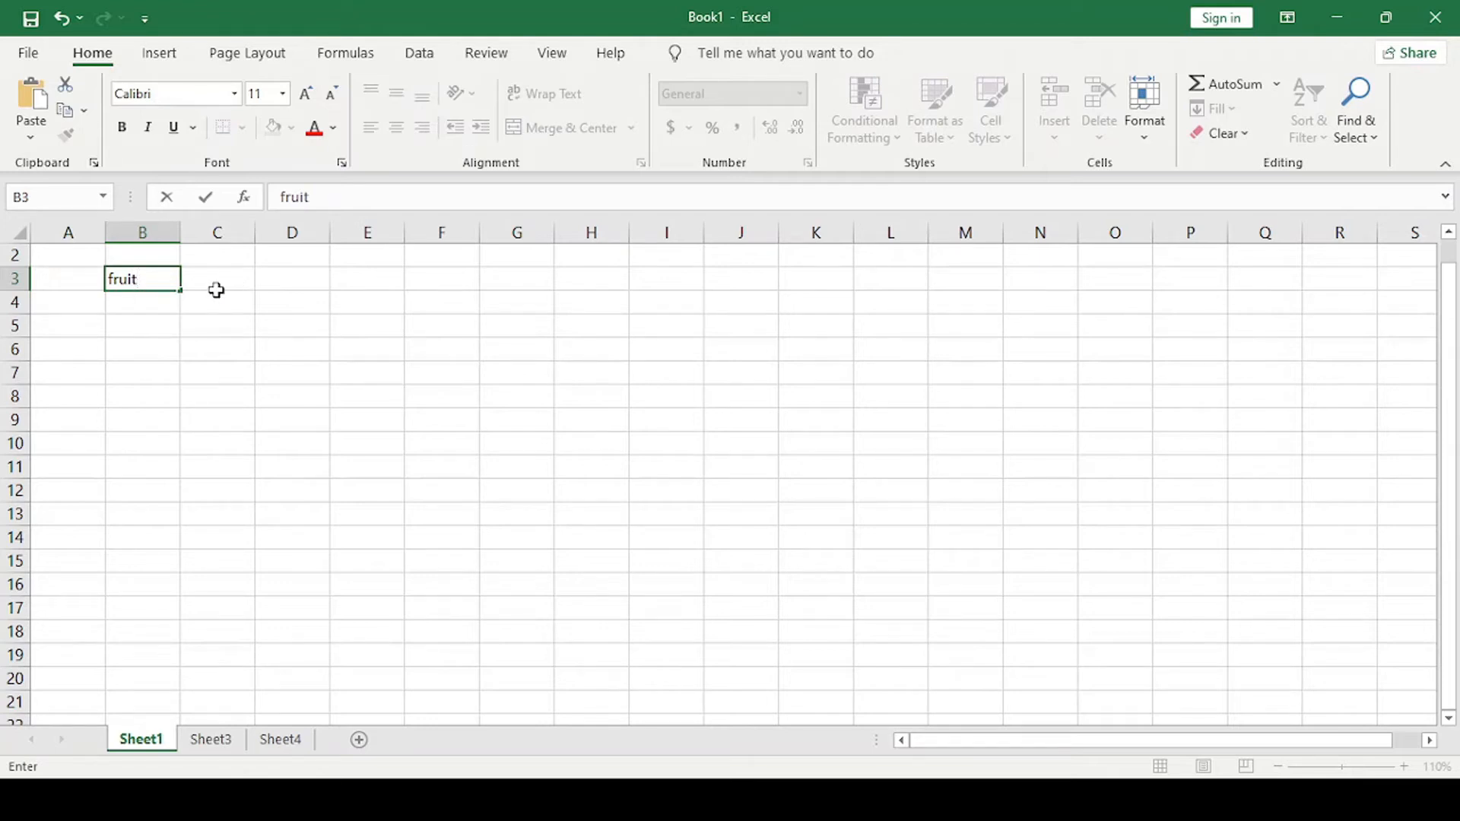
{"action": "left_click", "coordinate": [223, 276]}
{"action": "type", "text": "prices"}
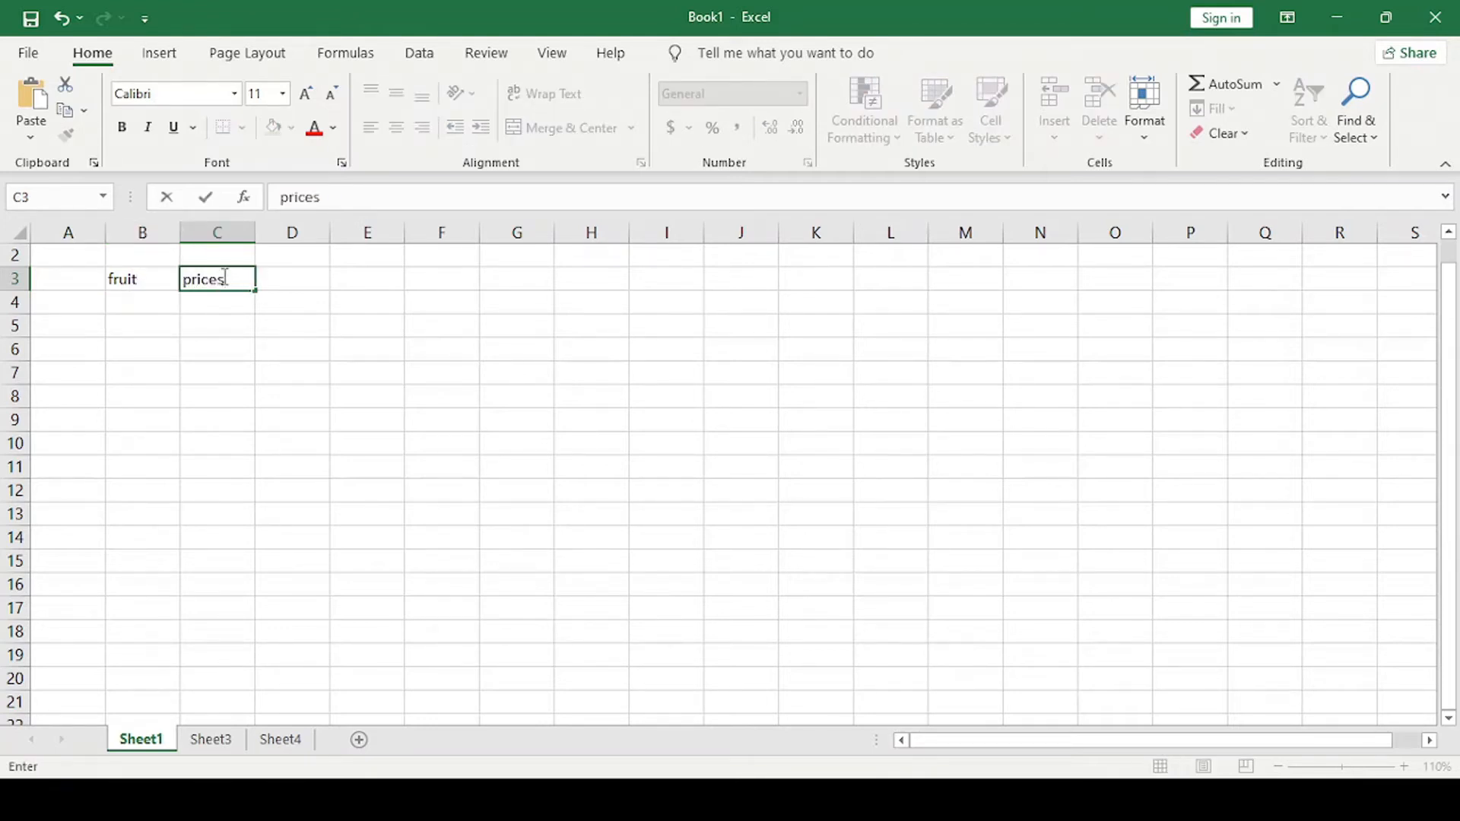
Fill cells B4 to B7 under the fruit header with "orange".
{"action": "left_click", "coordinate": [151, 300]}
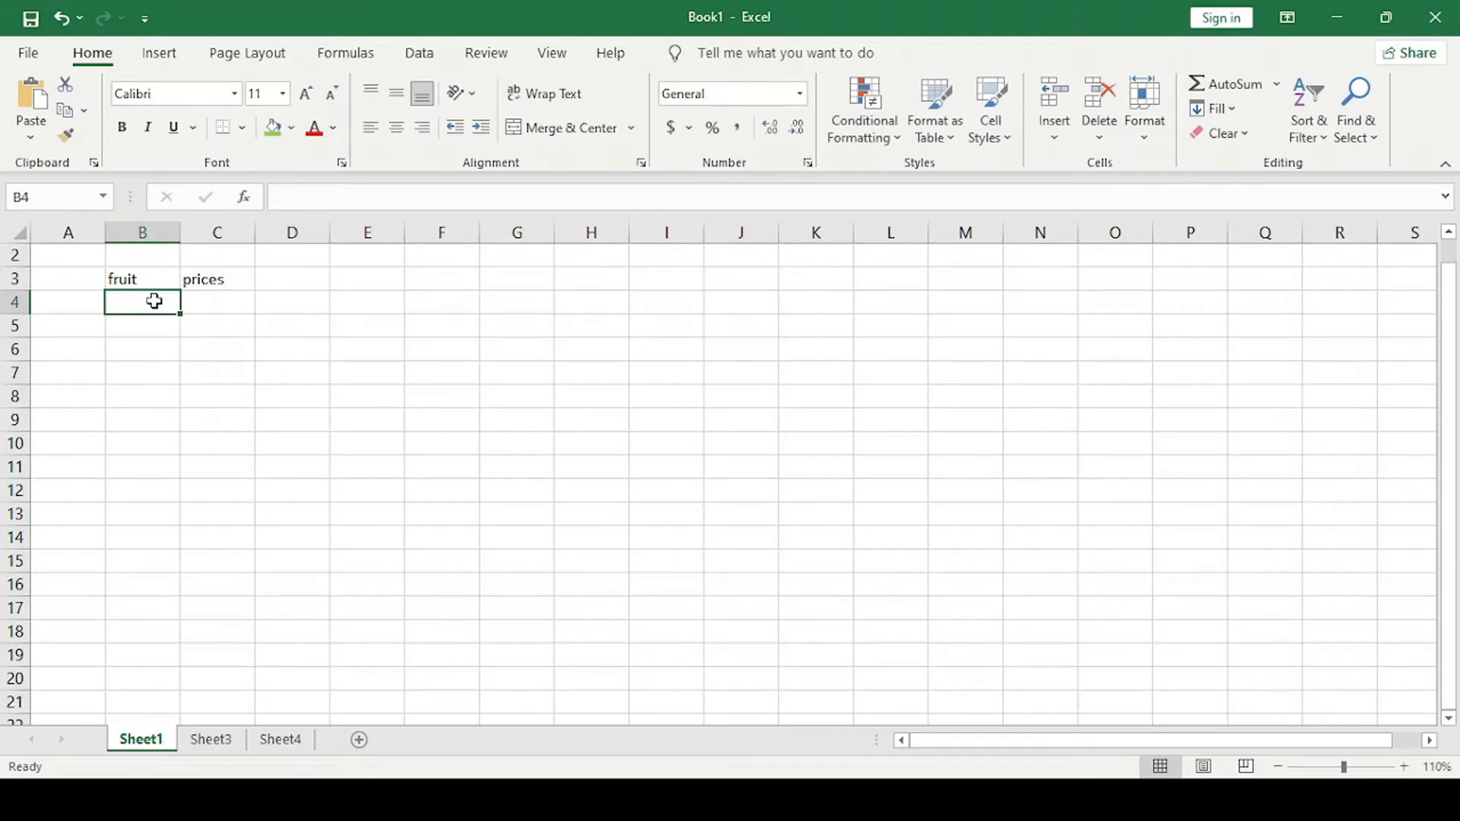
{"action": "type", "text": "orange"}
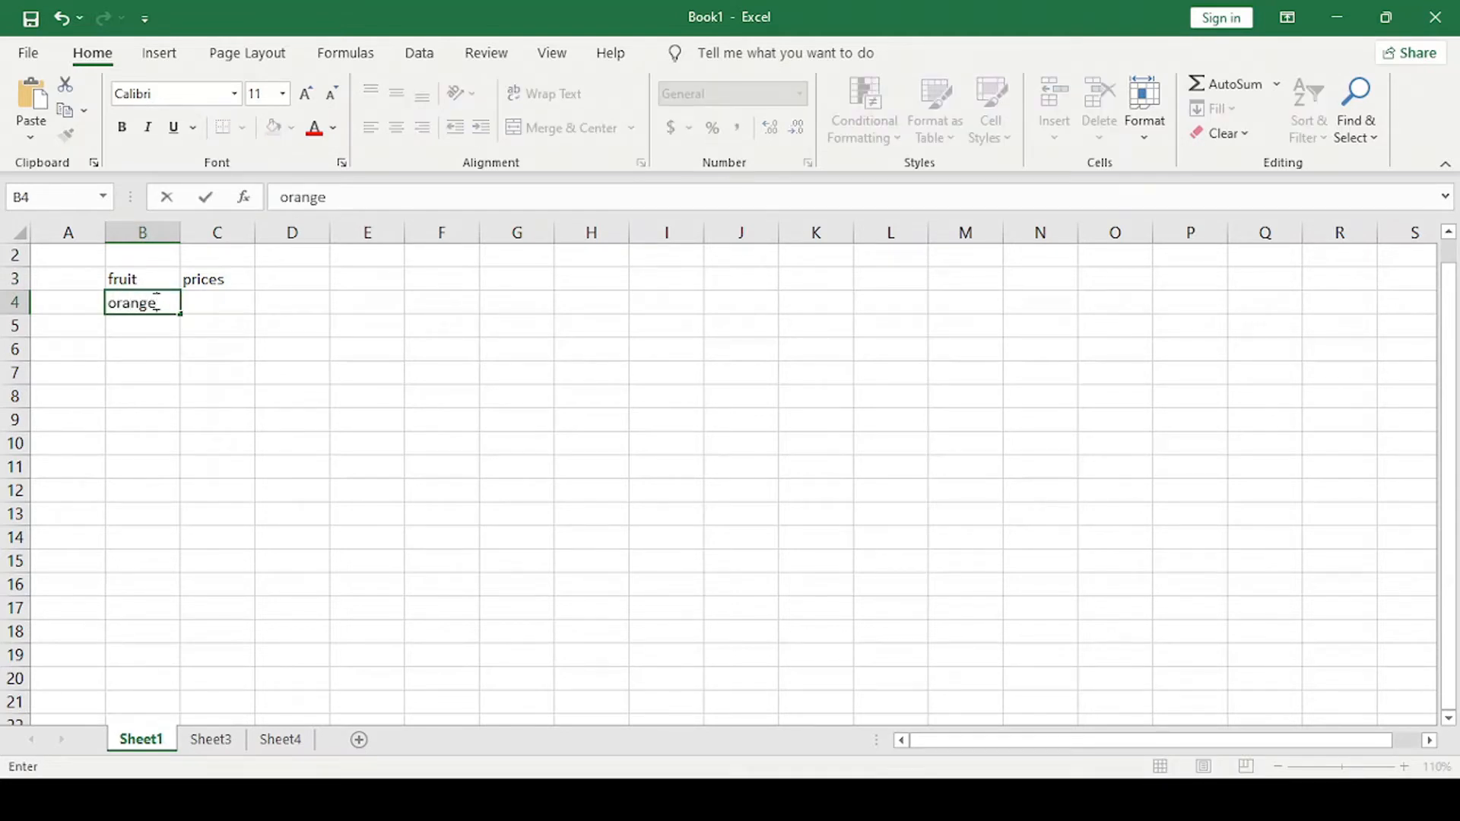
{"action": "key", "text": "Return"}
{"action": "type", "text": "orange"}
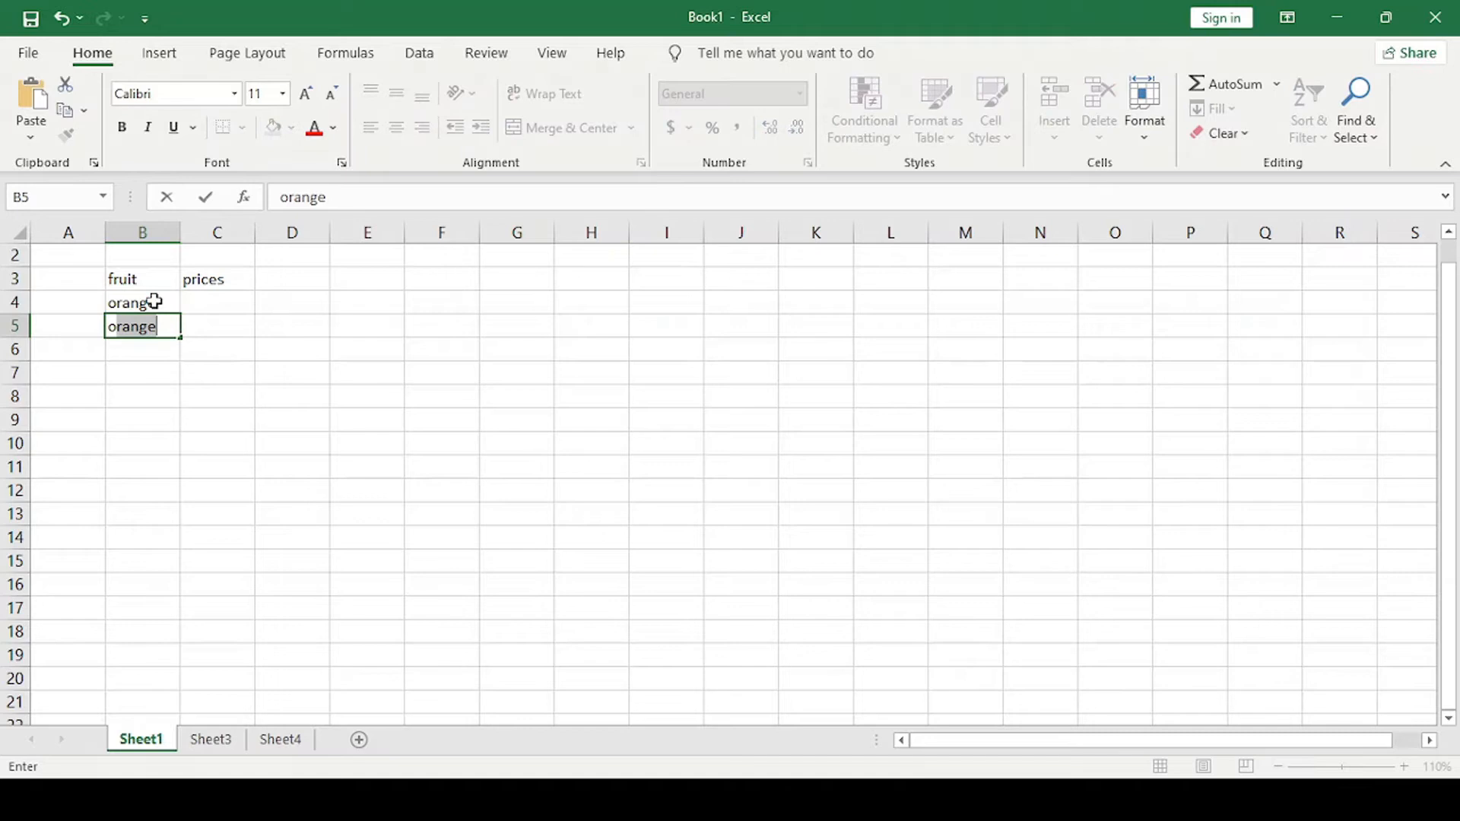
{"action": "key", "text": "Return"}
{"action": "type", "text": "orange"}
{"action": "key", "text": "F2"}
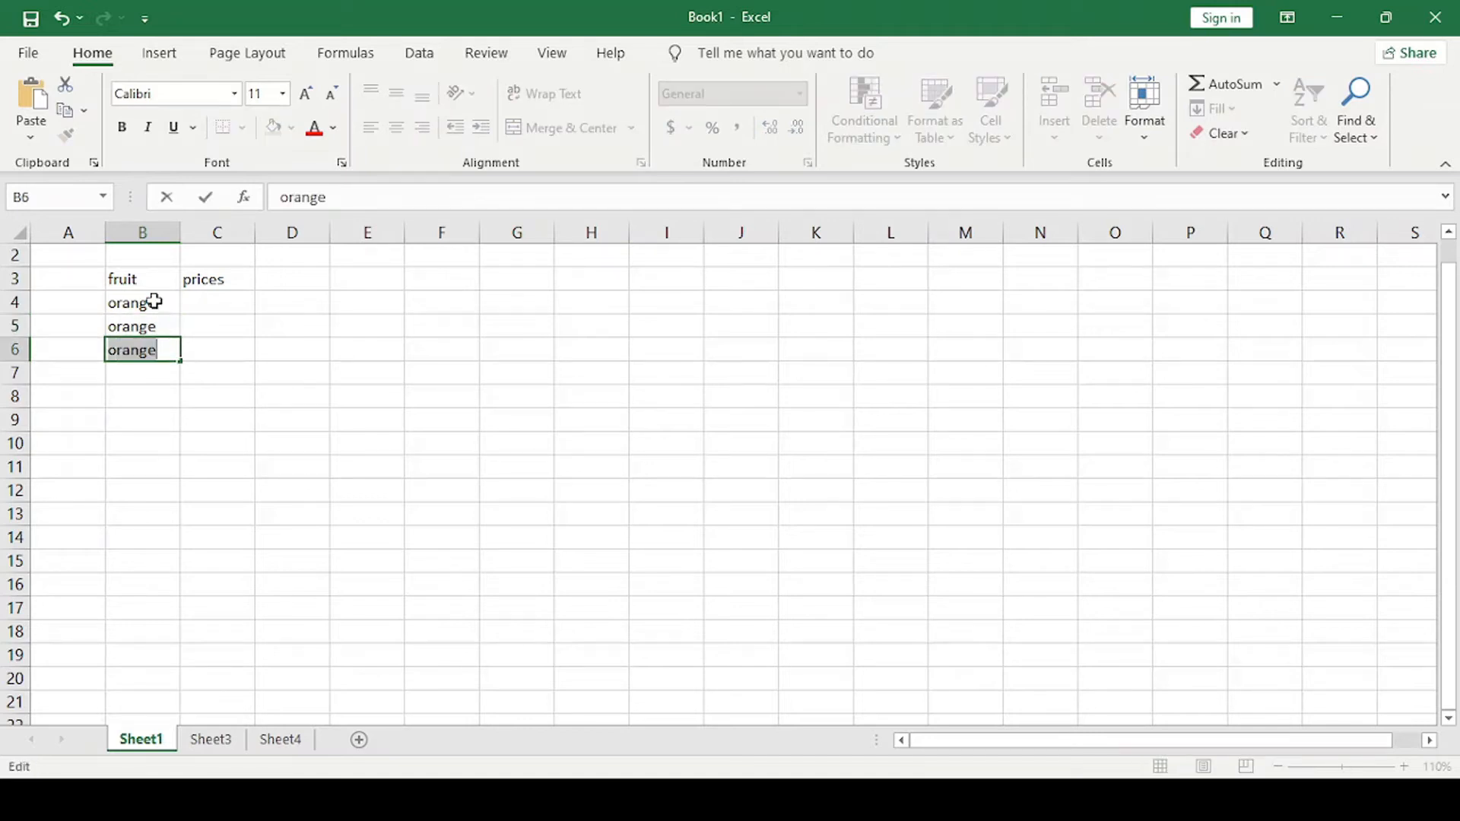
{"action": "key", "text": "Return"}
{"action": "type", "text": "orange"}
{"action": "key", "text": "Return"}
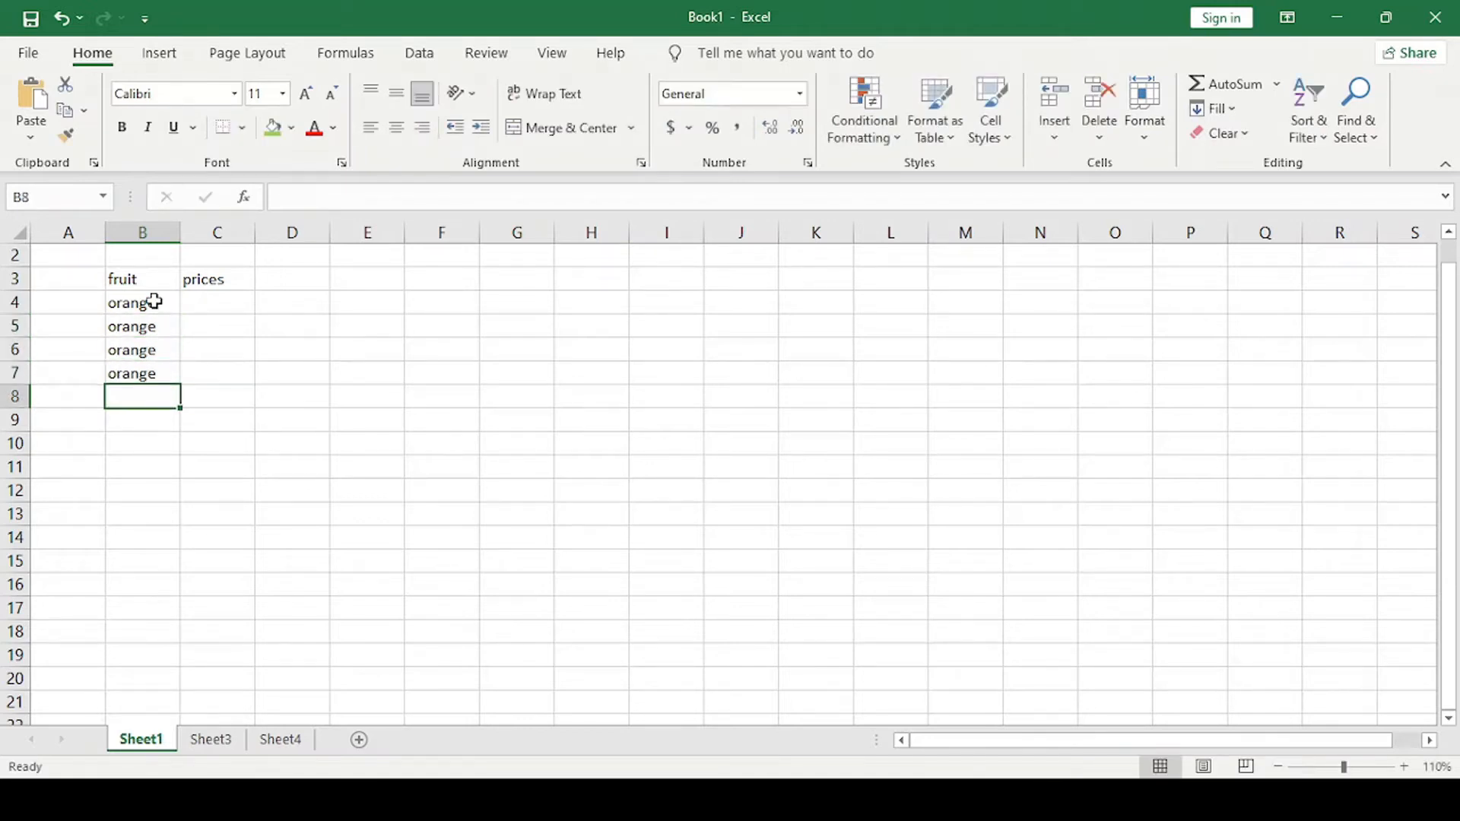
Continue the fruit list with "apple", "orange", "apple" and "lemon" in cells B8 to B11.
{"action": "type", "text": "apple"}
{"action": "key", "text": "Return"}
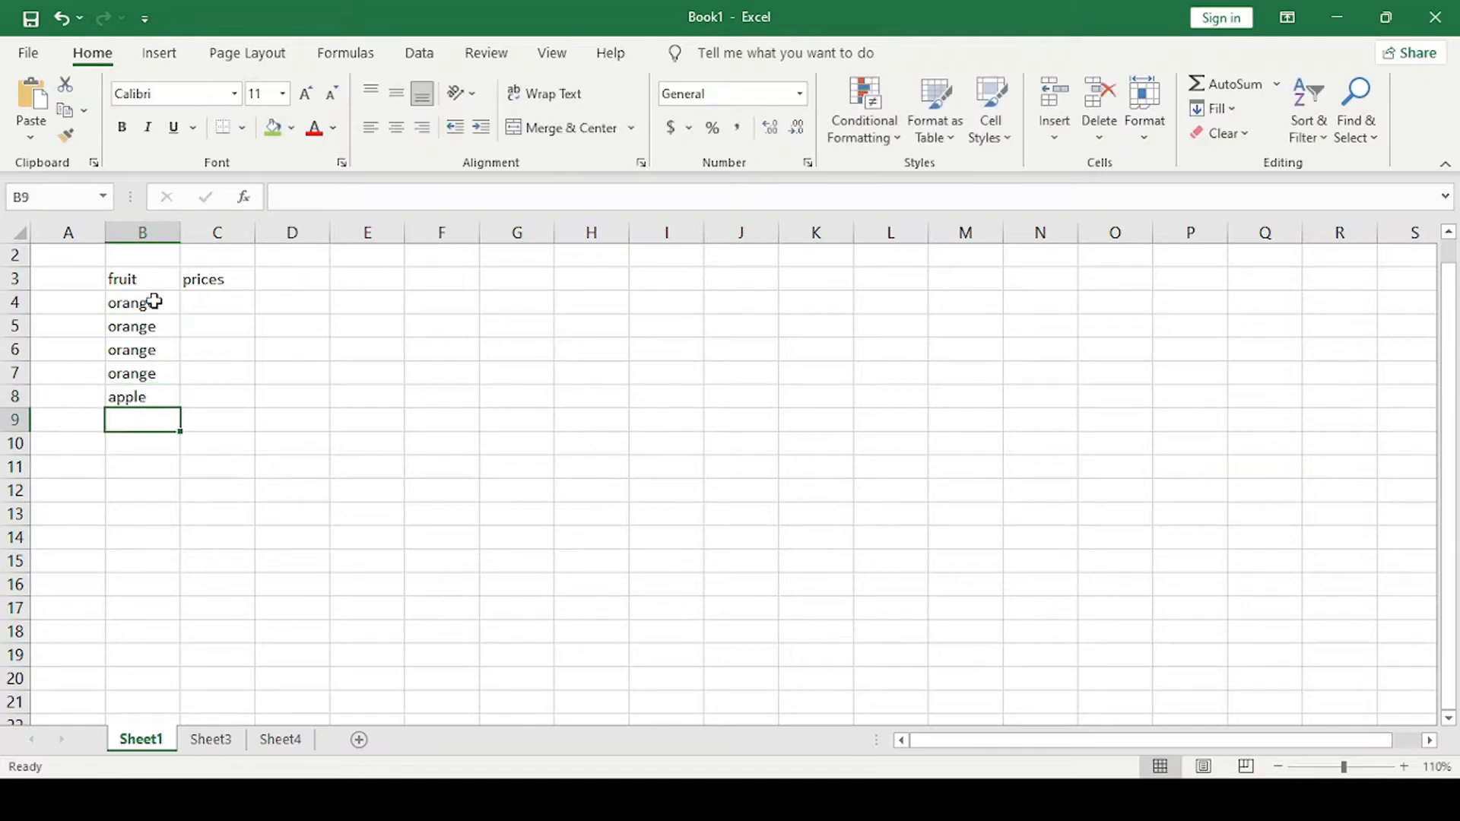
{"action": "type", "text": "orange"}
{"action": "key", "text": "Return"}
{"action": "type", "text": "a"}
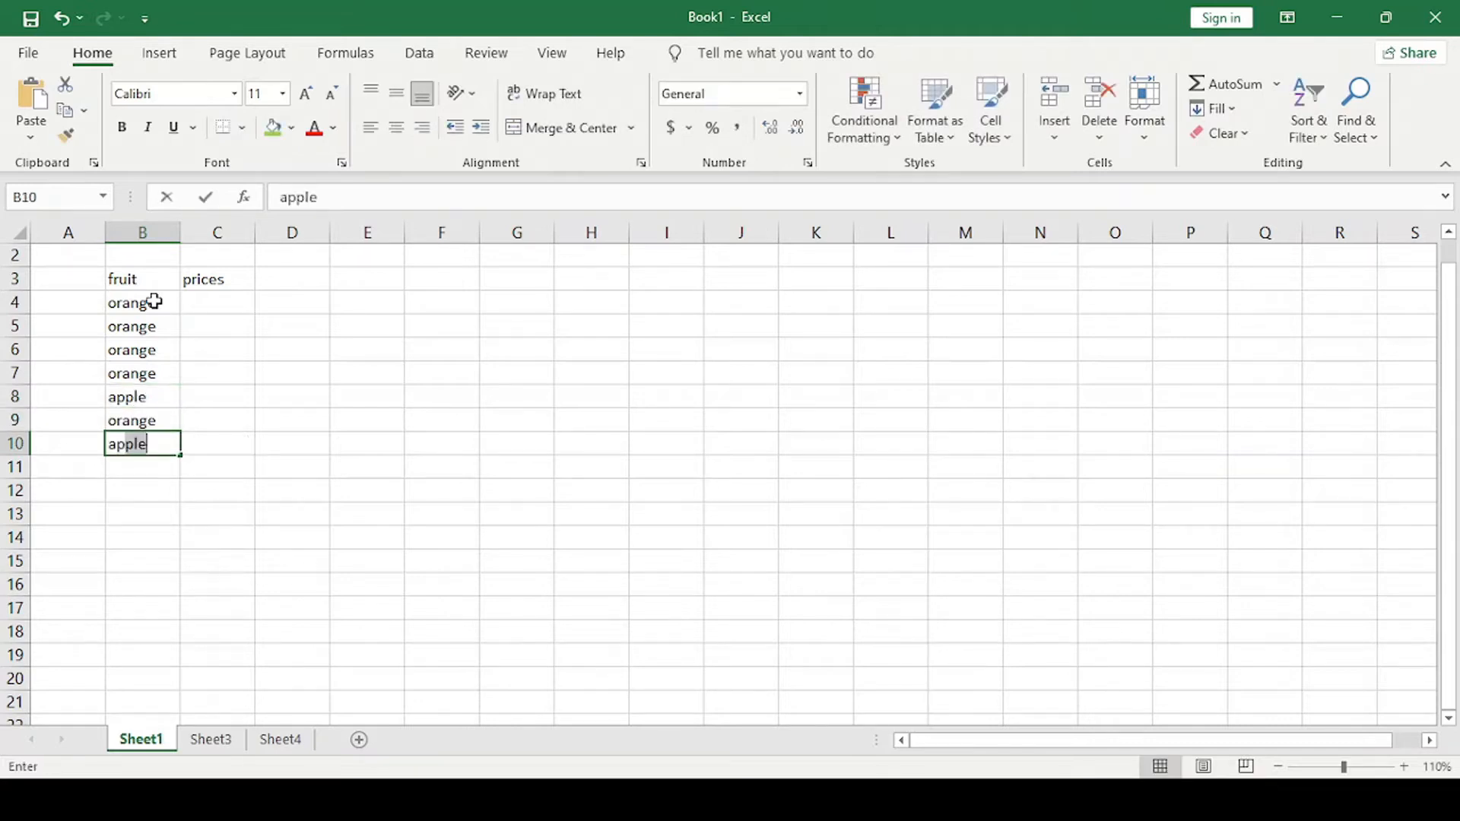
{"action": "key", "text": "Return"}
{"action": "type", "text": "lemon"}
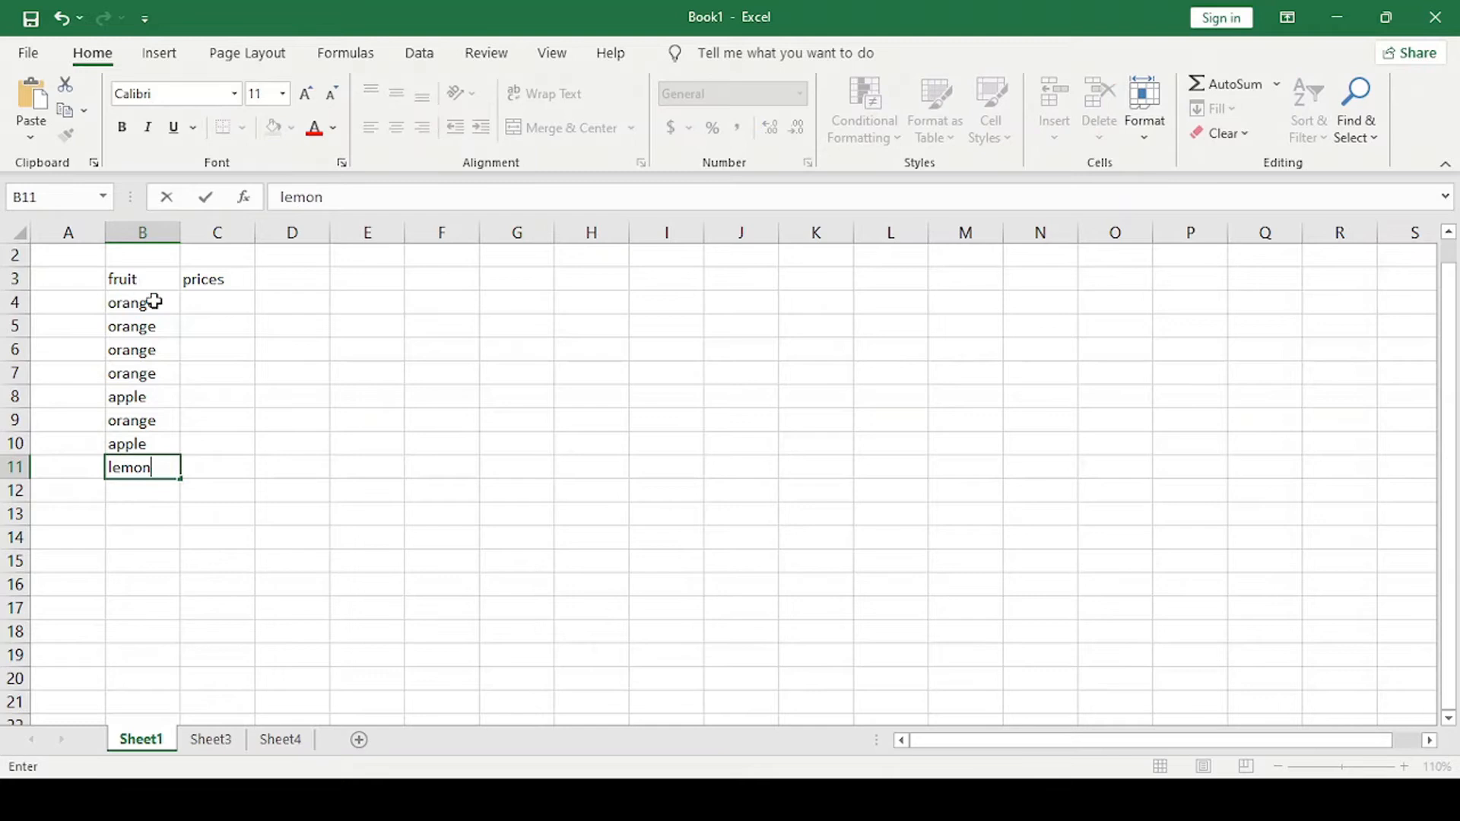
{"action": "key", "text": "Return"}
Enter "apple" in cells B12 to B14 and "orange" in cell B15.
{"action": "type", "text": "a"}
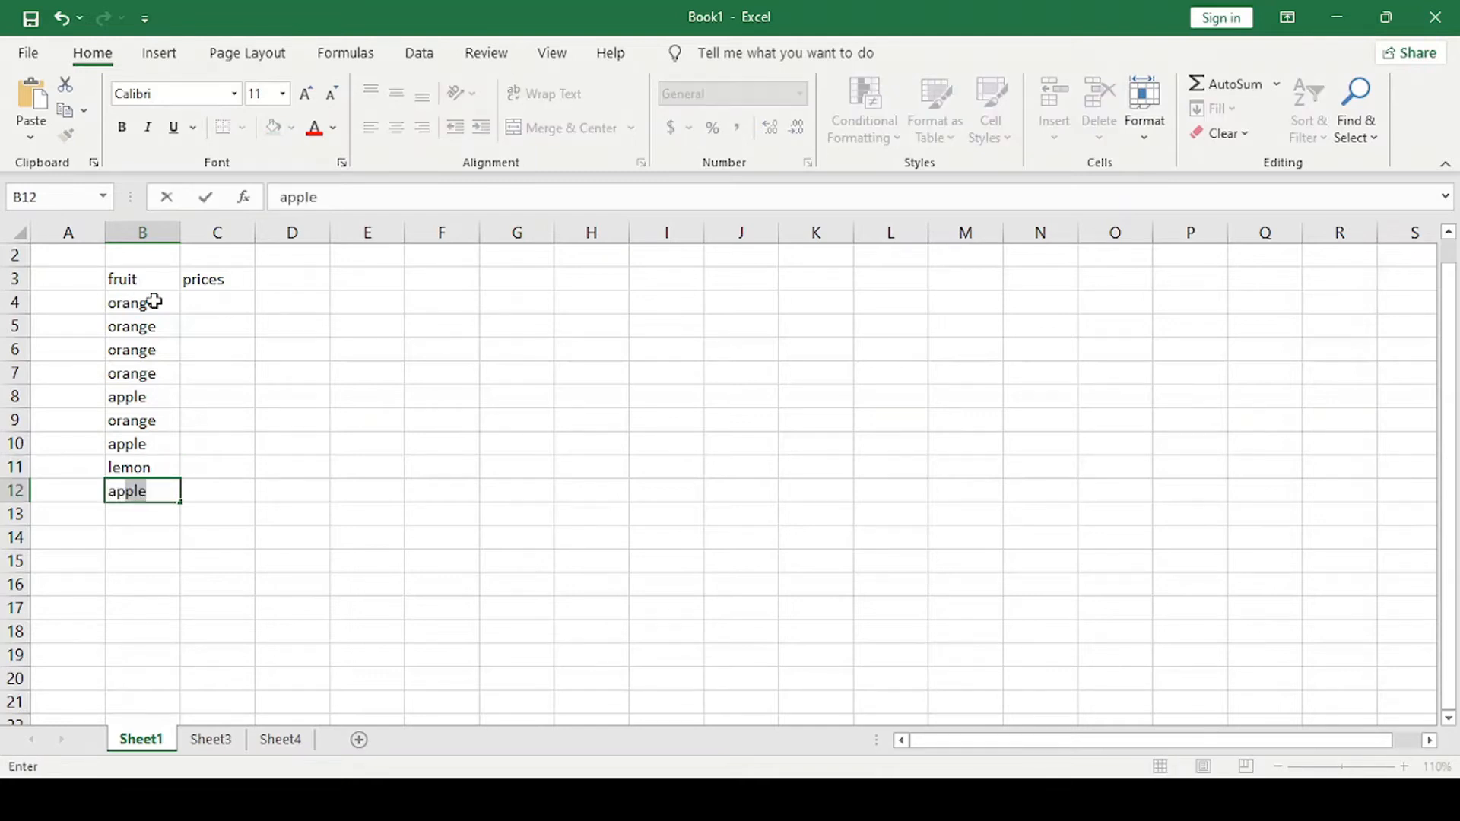
{"action": "key", "text": "Return"}
{"action": "type", "text": "apple"}
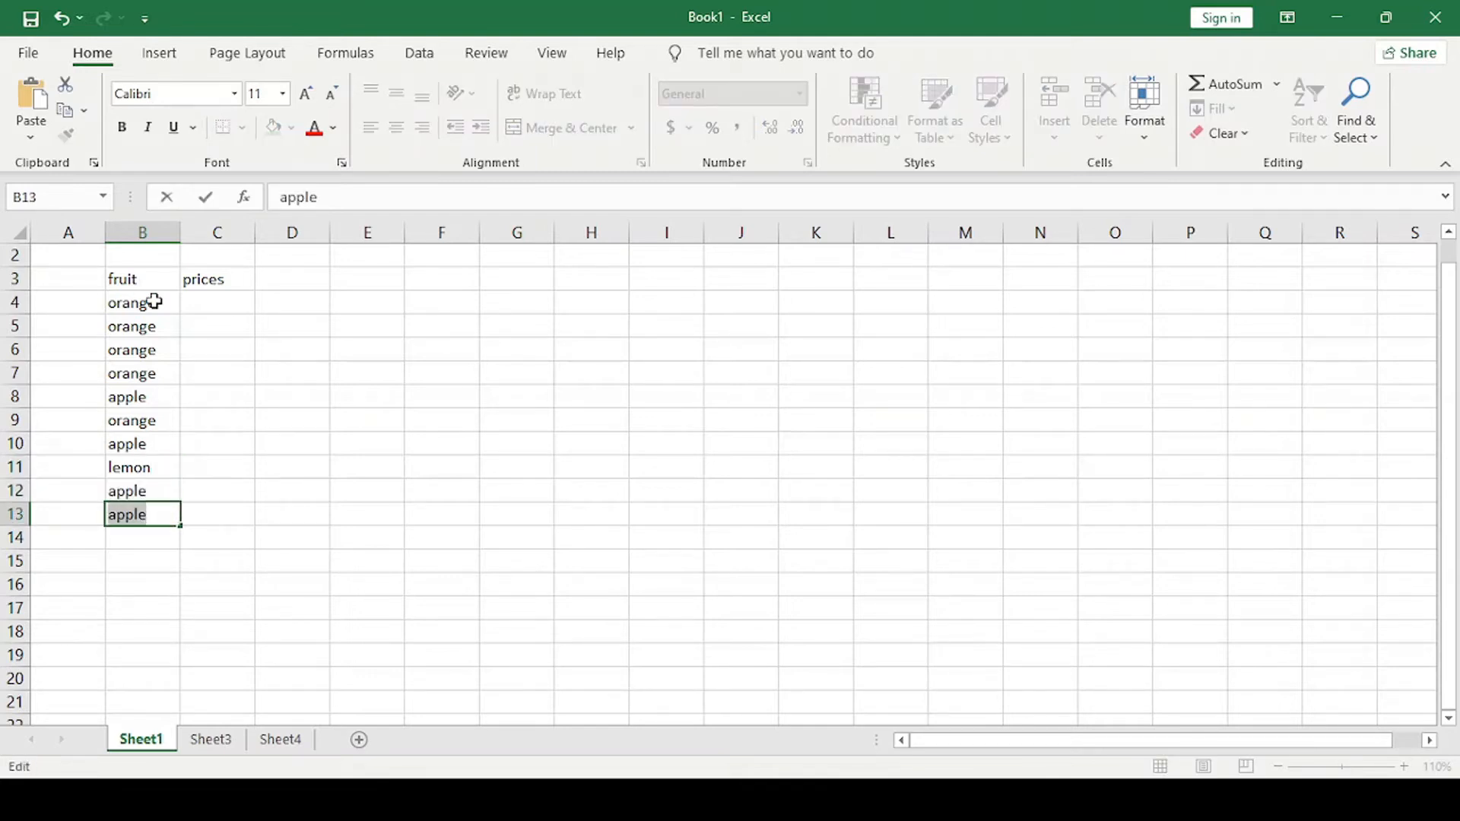
{"action": "key", "text": "Return"}
{"action": "type", "text": "apple"}
{"action": "key", "text": "Return"}
{"action": "type", "text": "apple"}
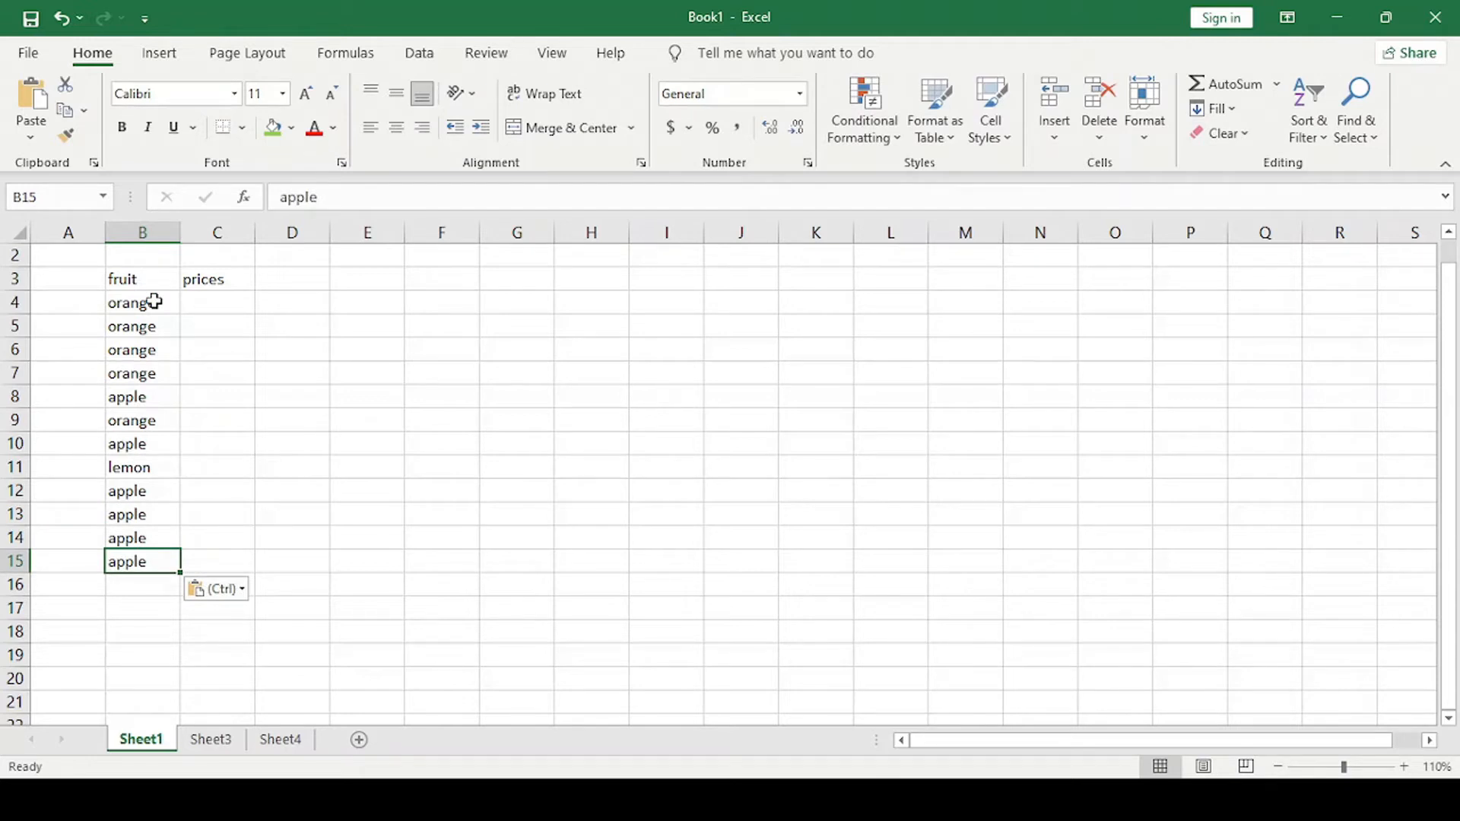
{"action": "type", "text": "orange"}
{"action": "key", "text": "Return"}
Enter "lemon" in cells B16 and B17, "apple" in B18 and "orange" in B19.
{"action": "type", "text": "lemon"}
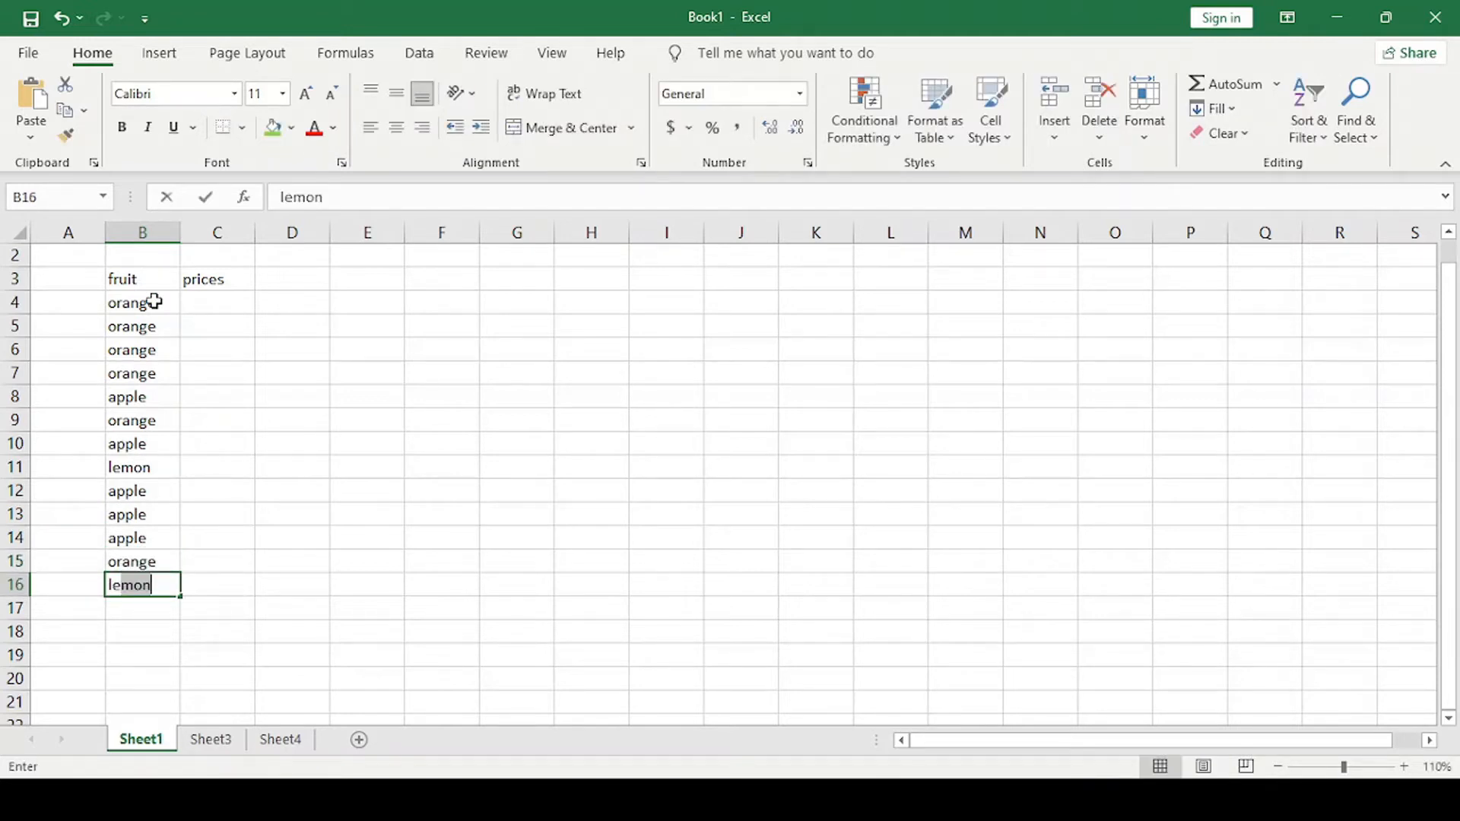
{"action": "key", "text": "Return"}
{"action": "type", "text": "lemon"}
{"action": "key", "text": "Return"}
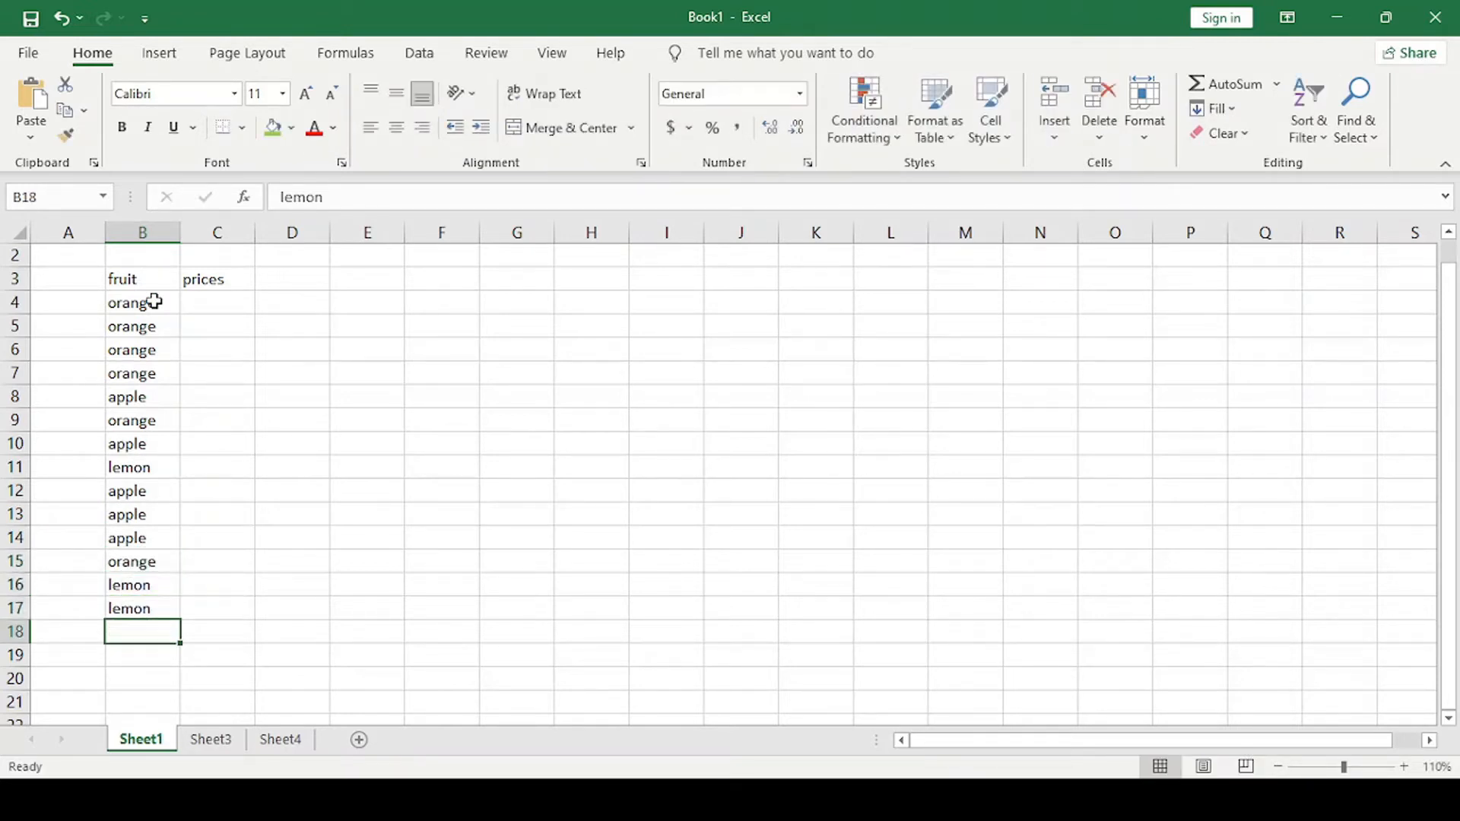
{"action": "type", "text": "a"}
{"action": "key", "text": "Return"}
{"action": "type", "text": "ora"}
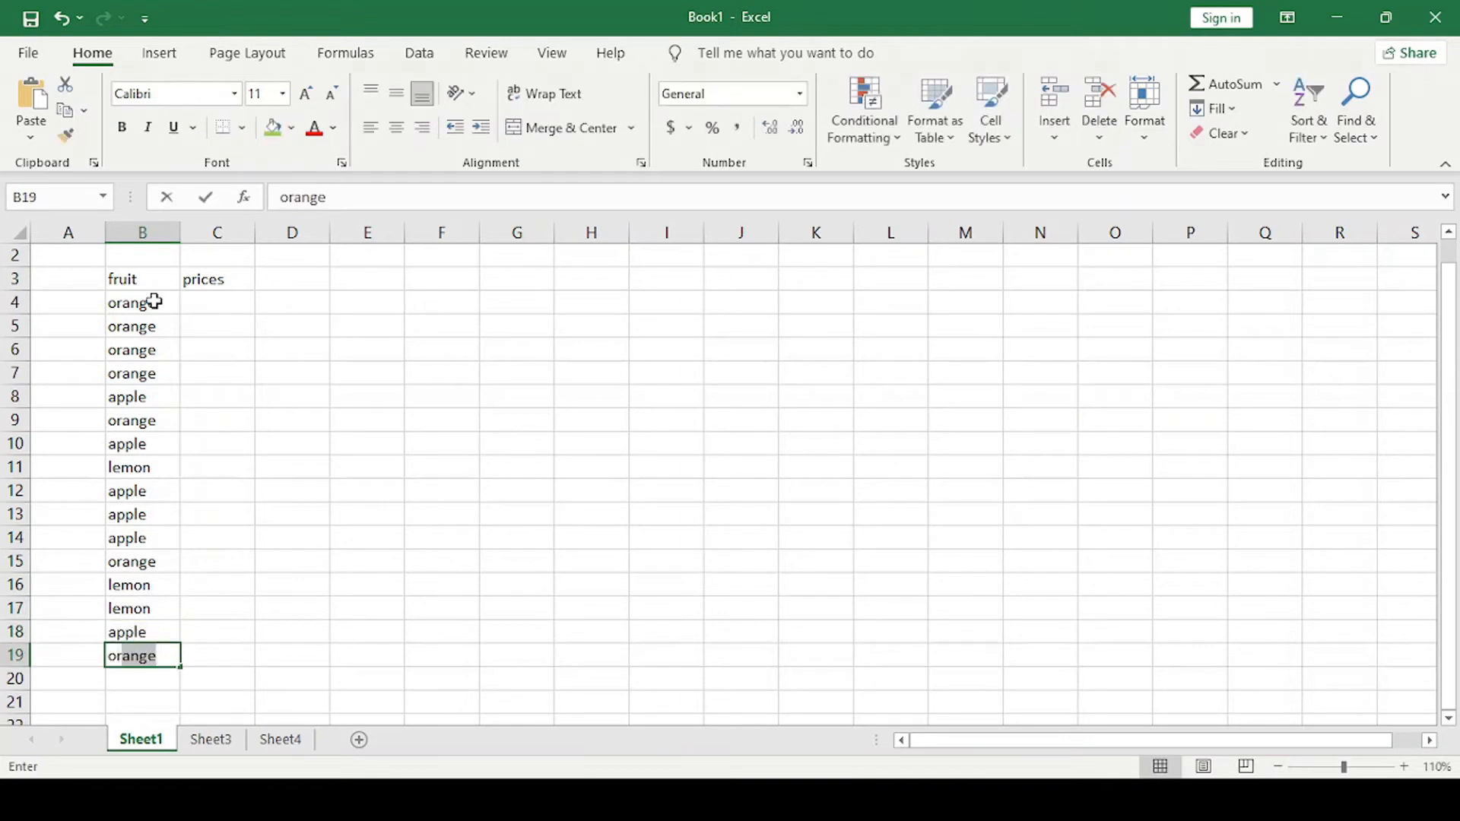
{"action": "key", "text": "Return"}
Complete the fruit list with "lemon" in B20, "apple" in B21 and "orange" in B22.
{"action": "type", "text": "lemon"}
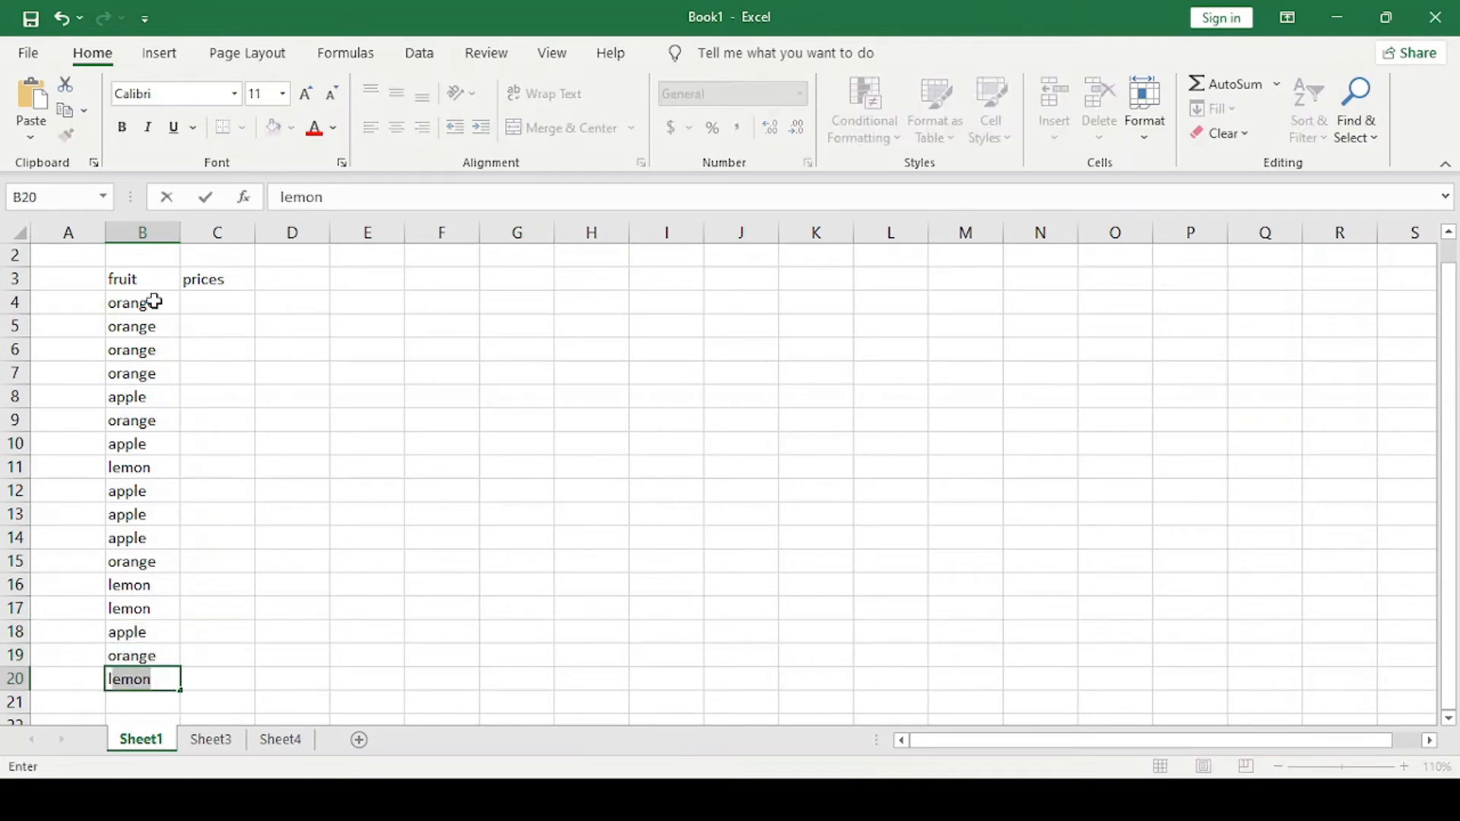
{"action": "key", "text": "Return"}
{"action": "type", "text": "apple"}
{"action": "key", "text": "Return"}
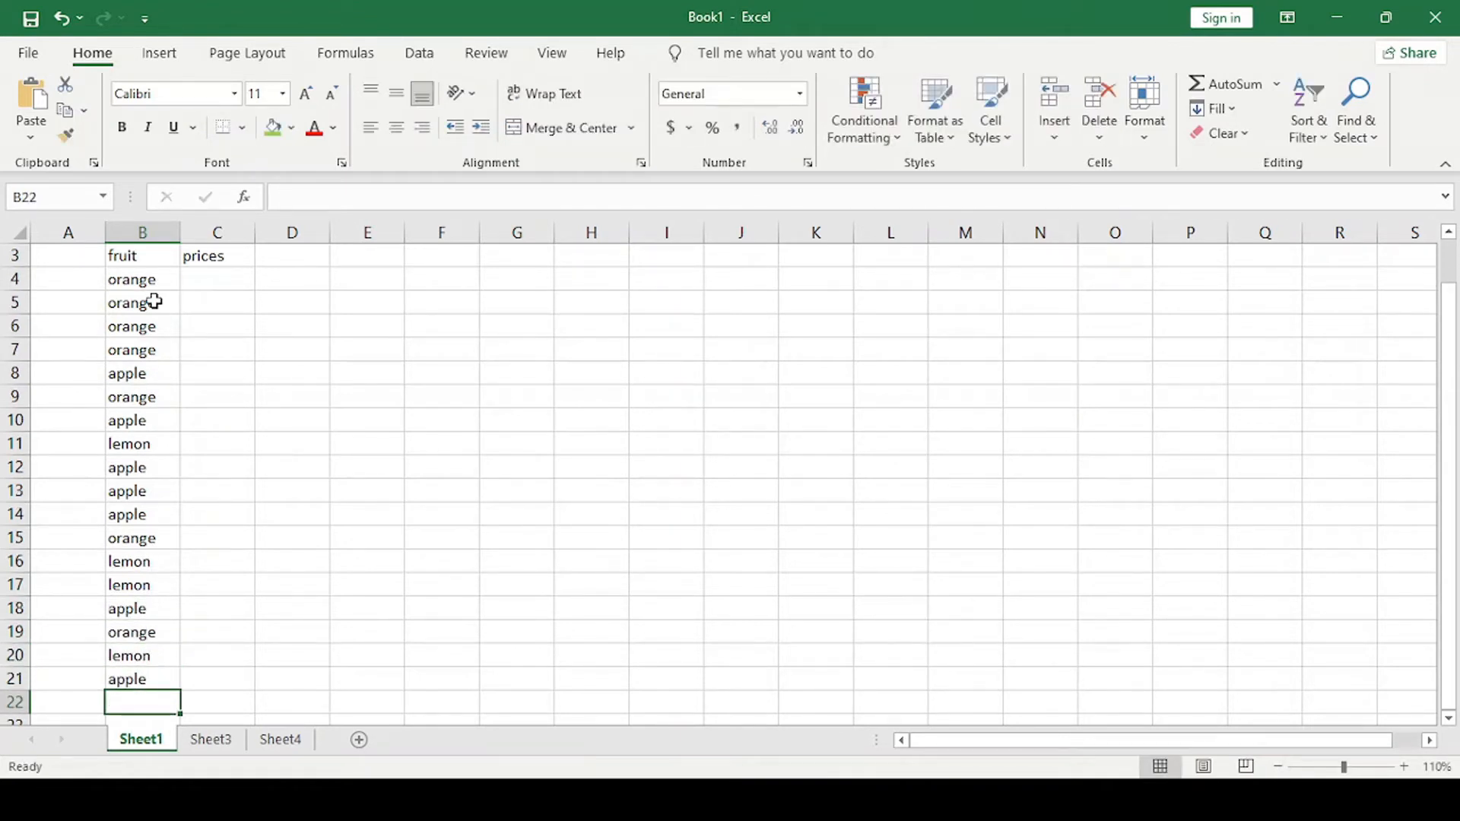
{"action": "type", "text": "or"}
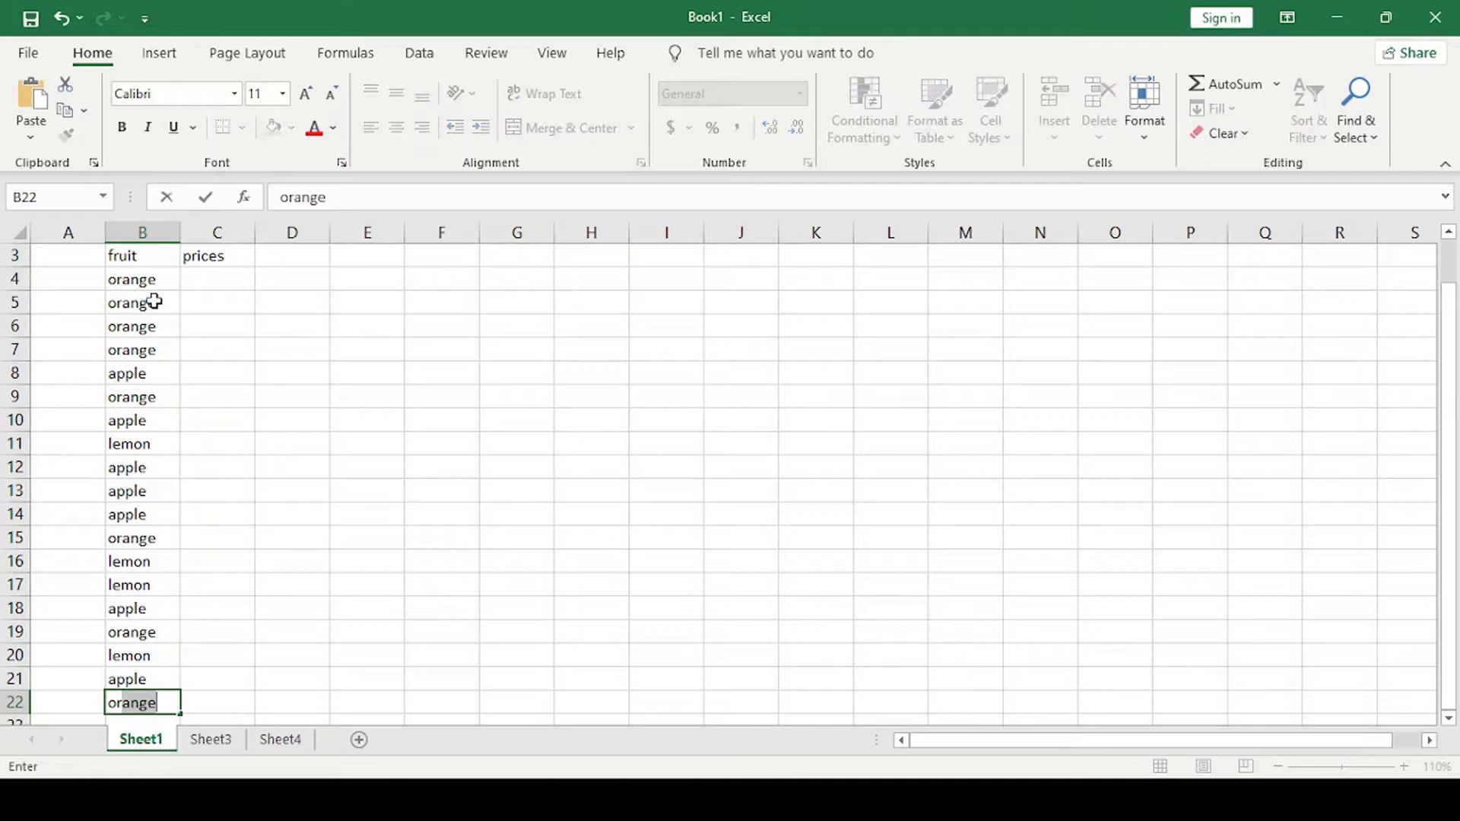
{"action": "left_click", "coordinate": [218, 283]}
{"action": "key", "text": "Left"}
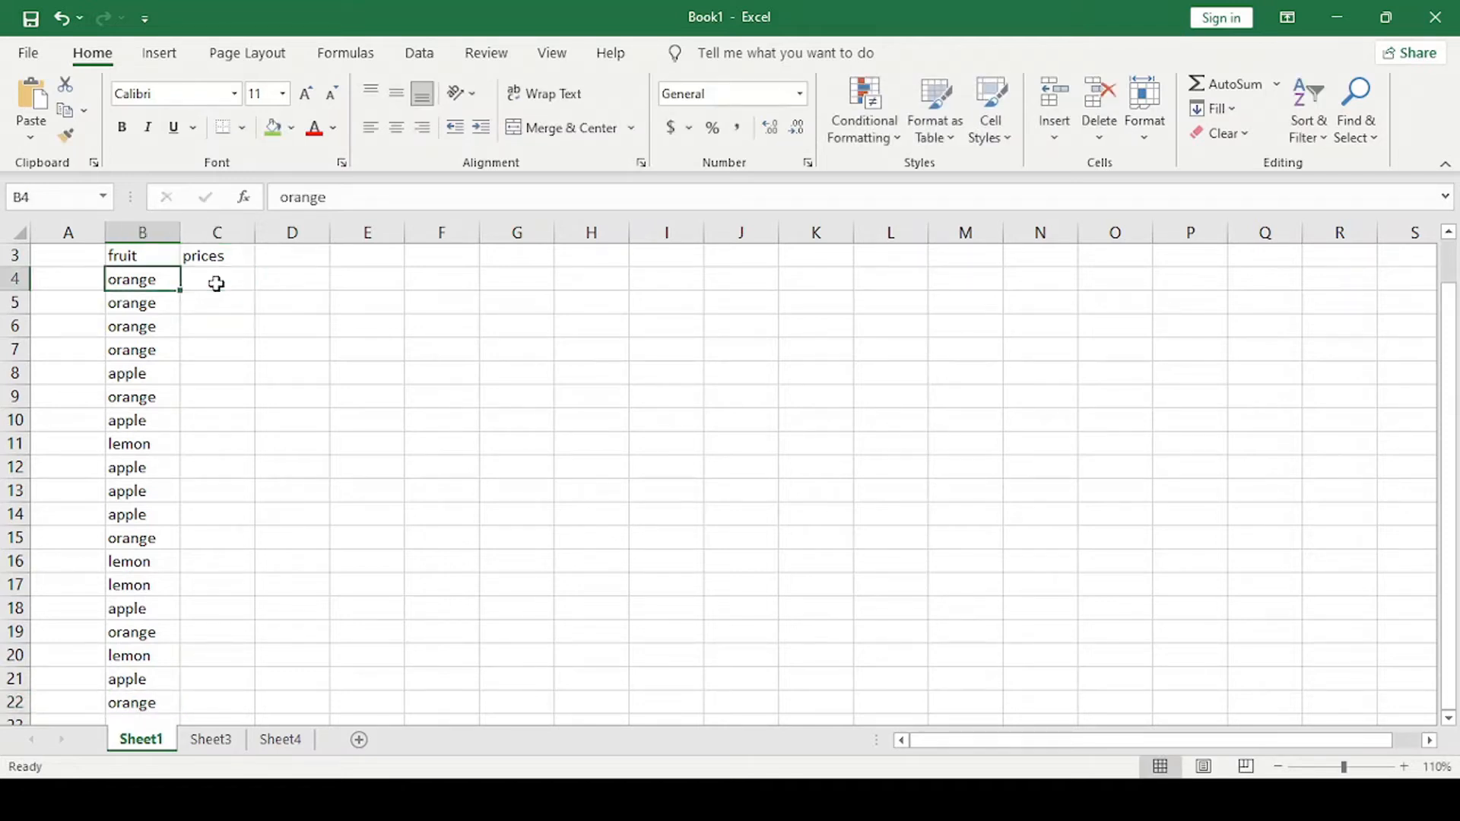
Enter the prices 3, 34, 34 and 325 in cells C4 to C7.
{"action": "left_click", "coordinate": [216, 282]}
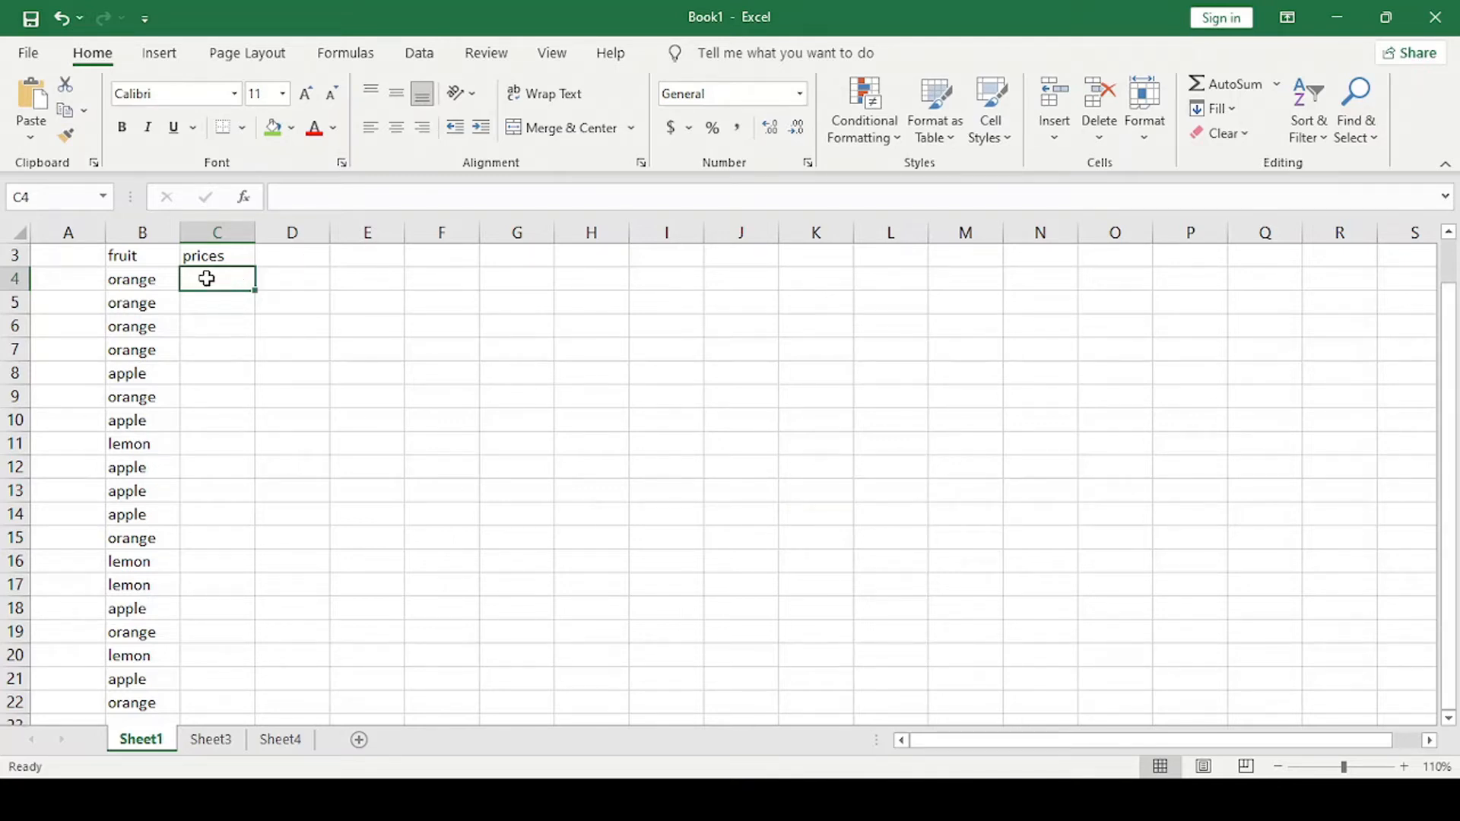
{"action": "type", "text": "3"}
{"action": "key", "text": "Return"}
{"action": "type", "text": "34"}
{"action": "key", "text": "Return"}
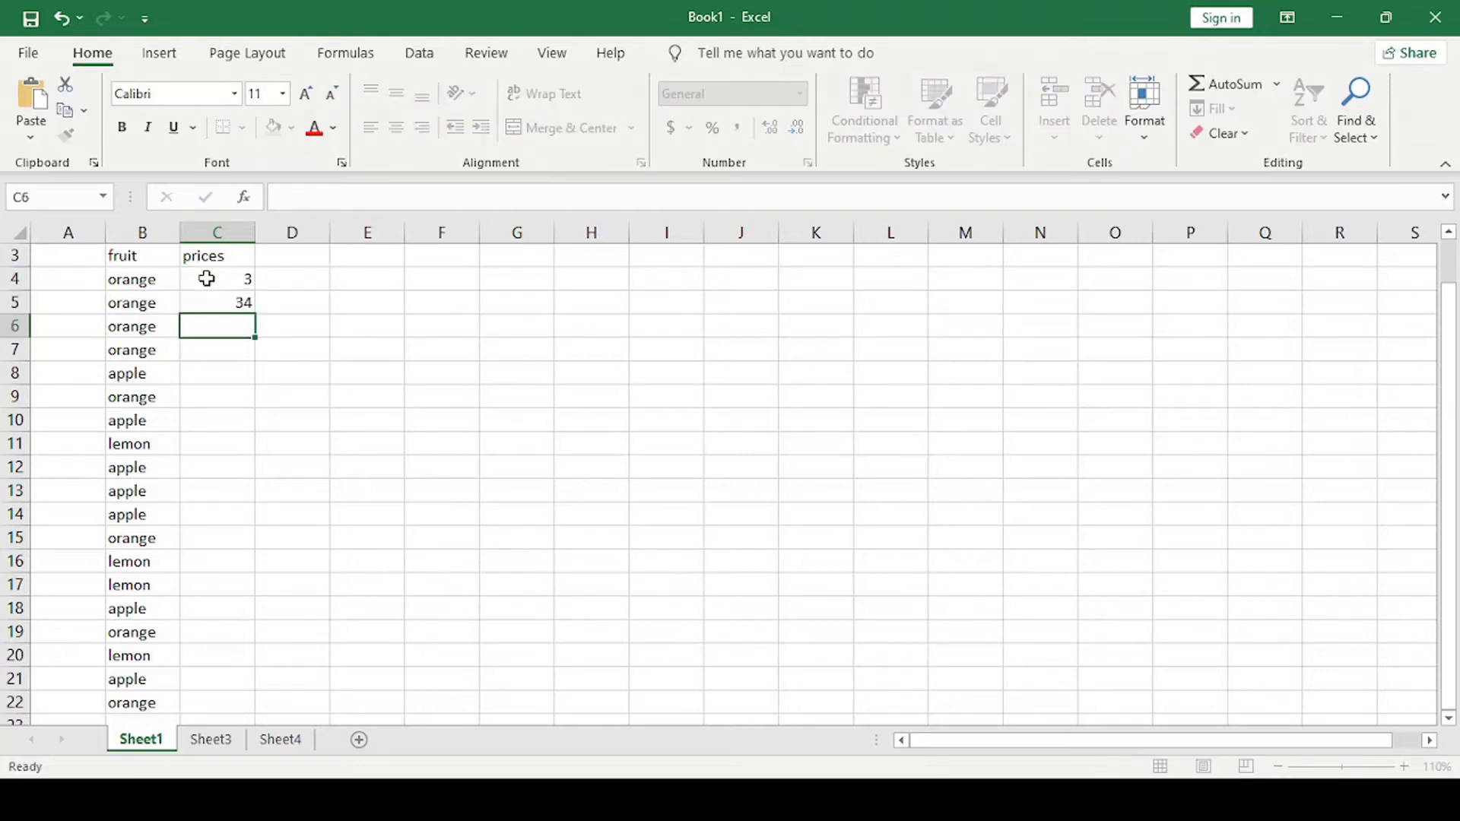
{"action": "type", "text": "34"}
{"action": "key", "text": "Return"}
{"action": "type", "text": "325"}
{"action": "key", "text": "Return"}
Enter the prices 2 in C8, 52 in C9 and 2 in C10.
{"action": "key", "text": "Return"}
{"action": "type", "text": "52"}
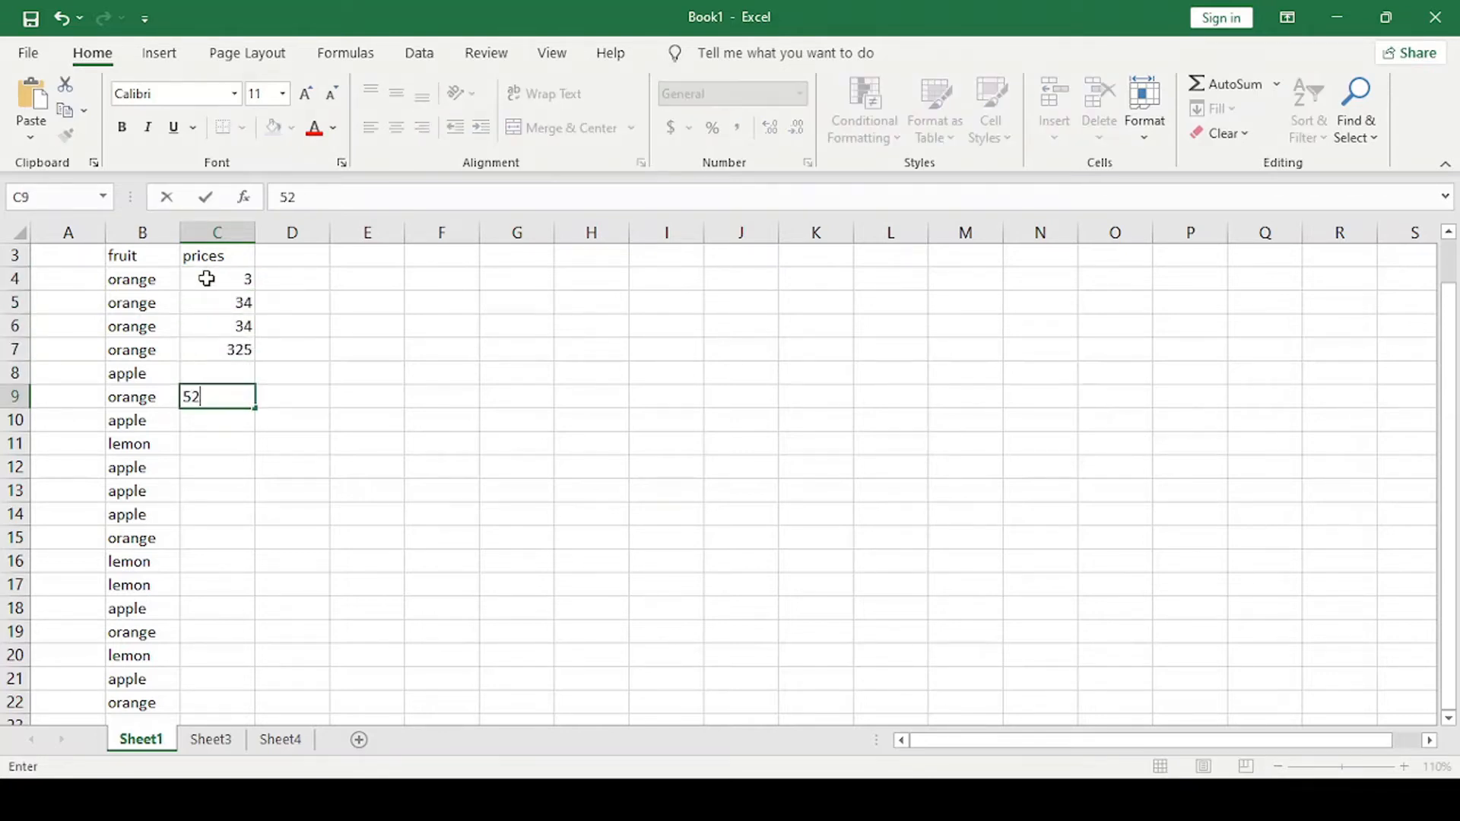
{"action": "key", "text": "Return"}
{"action": "key", "text": "Up"}
{"action": "key", "text": "Up"}
{"action": "type", "text": "2"}
{"action": "key", "text": "Return"}
{"action": "key", "text": "Return"}
{"action": "type", "text": "2"}
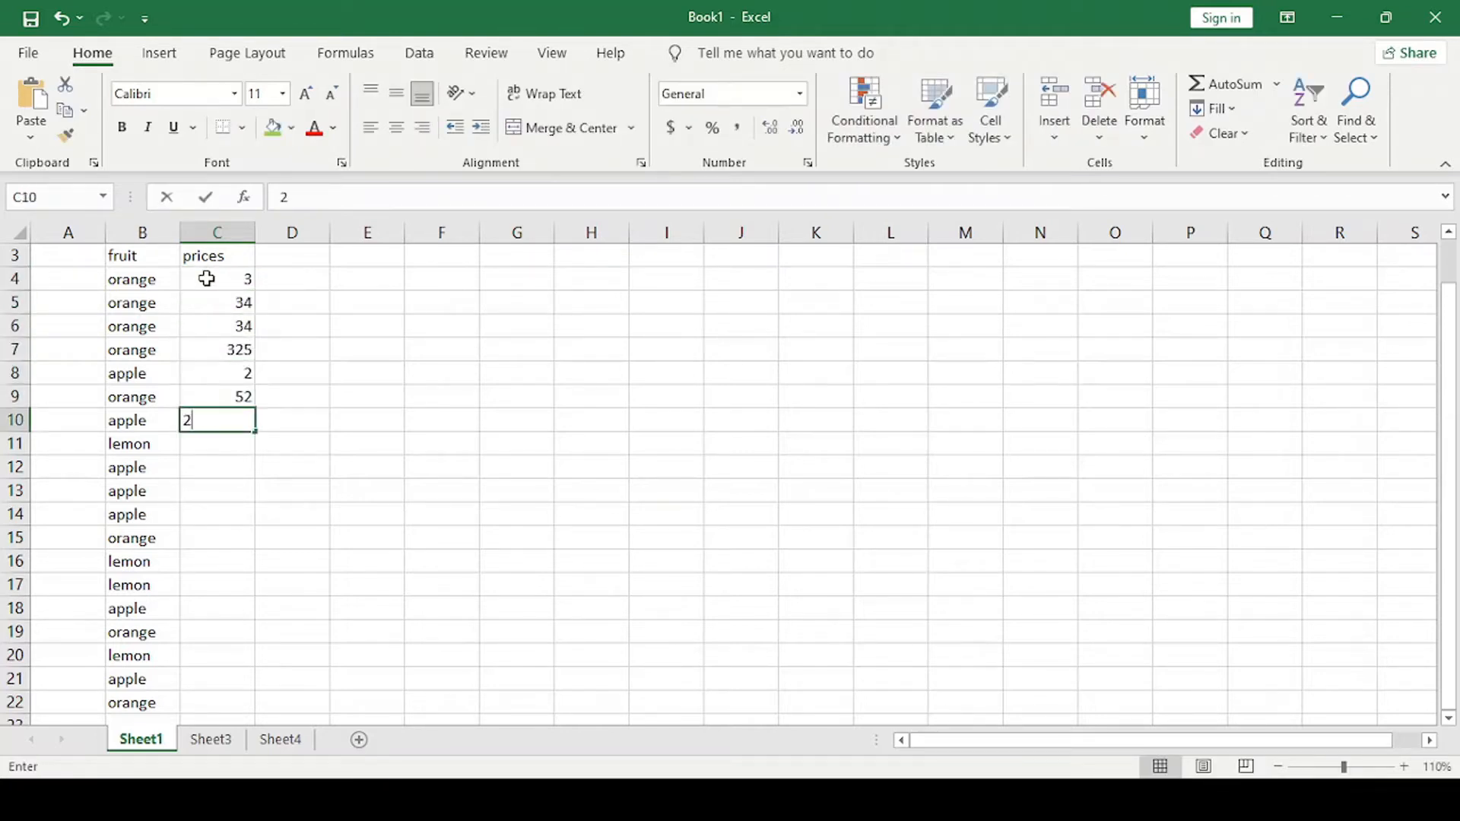
{"action": "key", "text": "Return"}
Enter the prices 3 in C11, 3 in C12 and 4 in C13.
{"action": "type", "text": "3"}
{"action": "key", "text": "Return"}
{"action": "key", "text": "Return"}
{"action": "type", "text": "4"}
{"action": "key", "text": "Up"}
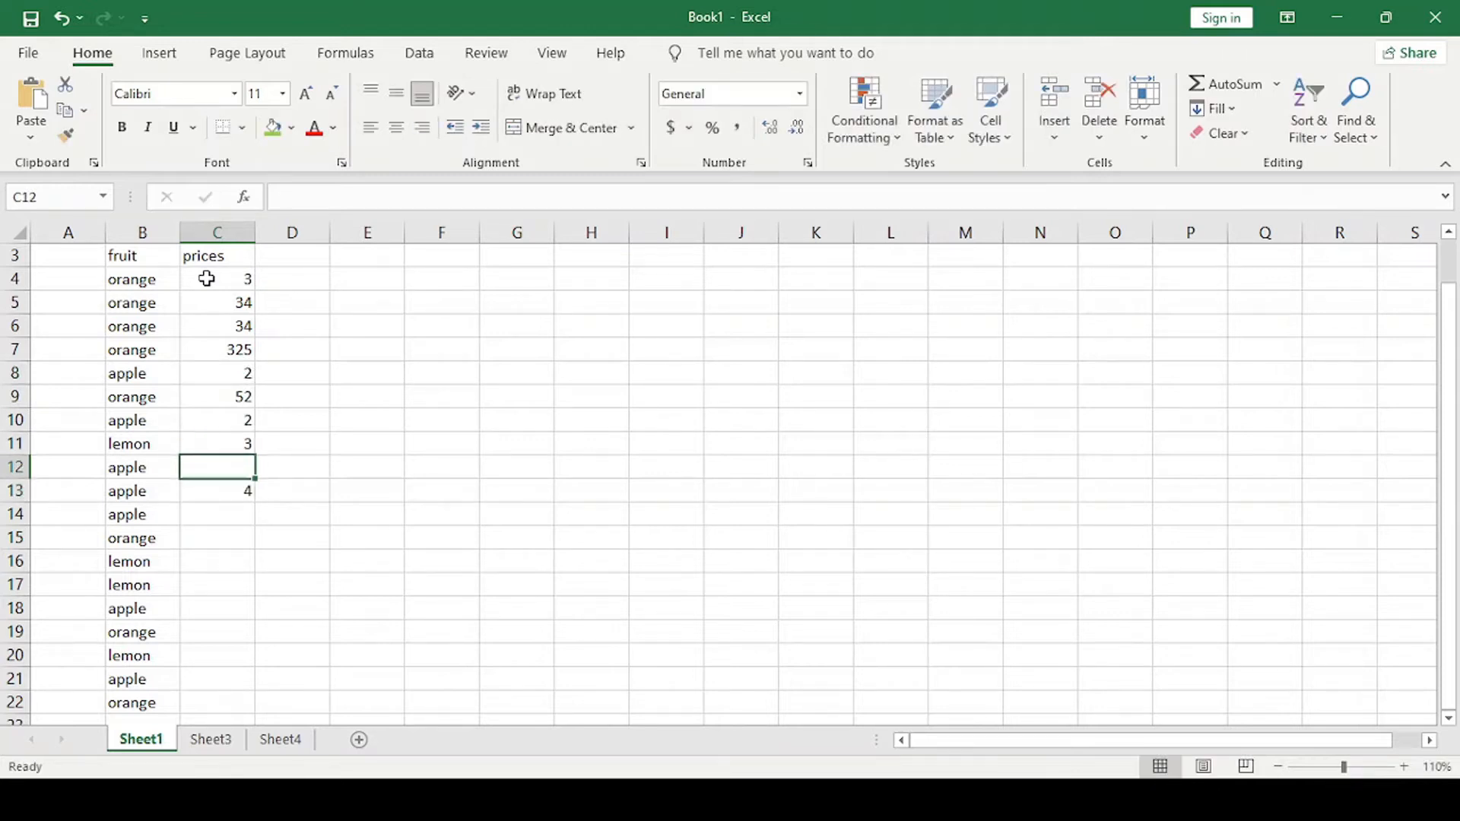
{"action": "type", "text": "3"}
{"action": "key", "text": "Return"}
{"action": "key", "text": "Return"}
Enter the prices 345, 45, 4 and 6 in cells C14 to C17.
{"action": "type", "text": "345"}
{"action": "key", "text": "Return"}
{"action": "type", "text": "45"}
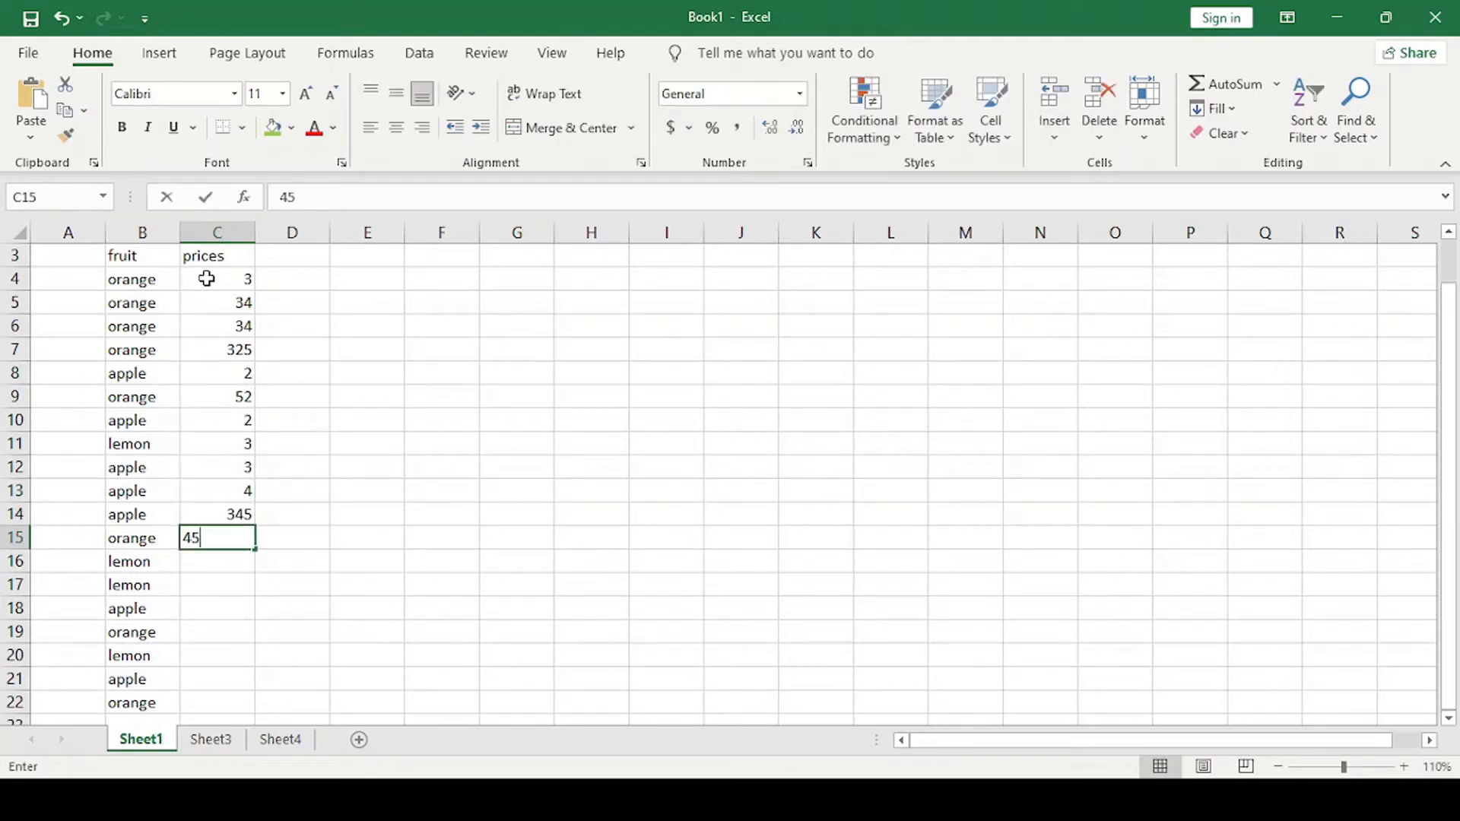
{"action": "key", "text": "Return"}
{"action": "type", "text": "4"}
{"action": "key", "text": "Return"}
{"action": "type", "text": "6"}
{"action": "key", "text": "Return"}
Complete the prices column with 5, 23, 54, 2 and 4 in cells C18 to C22.
{"action": "type", "text": "5"}
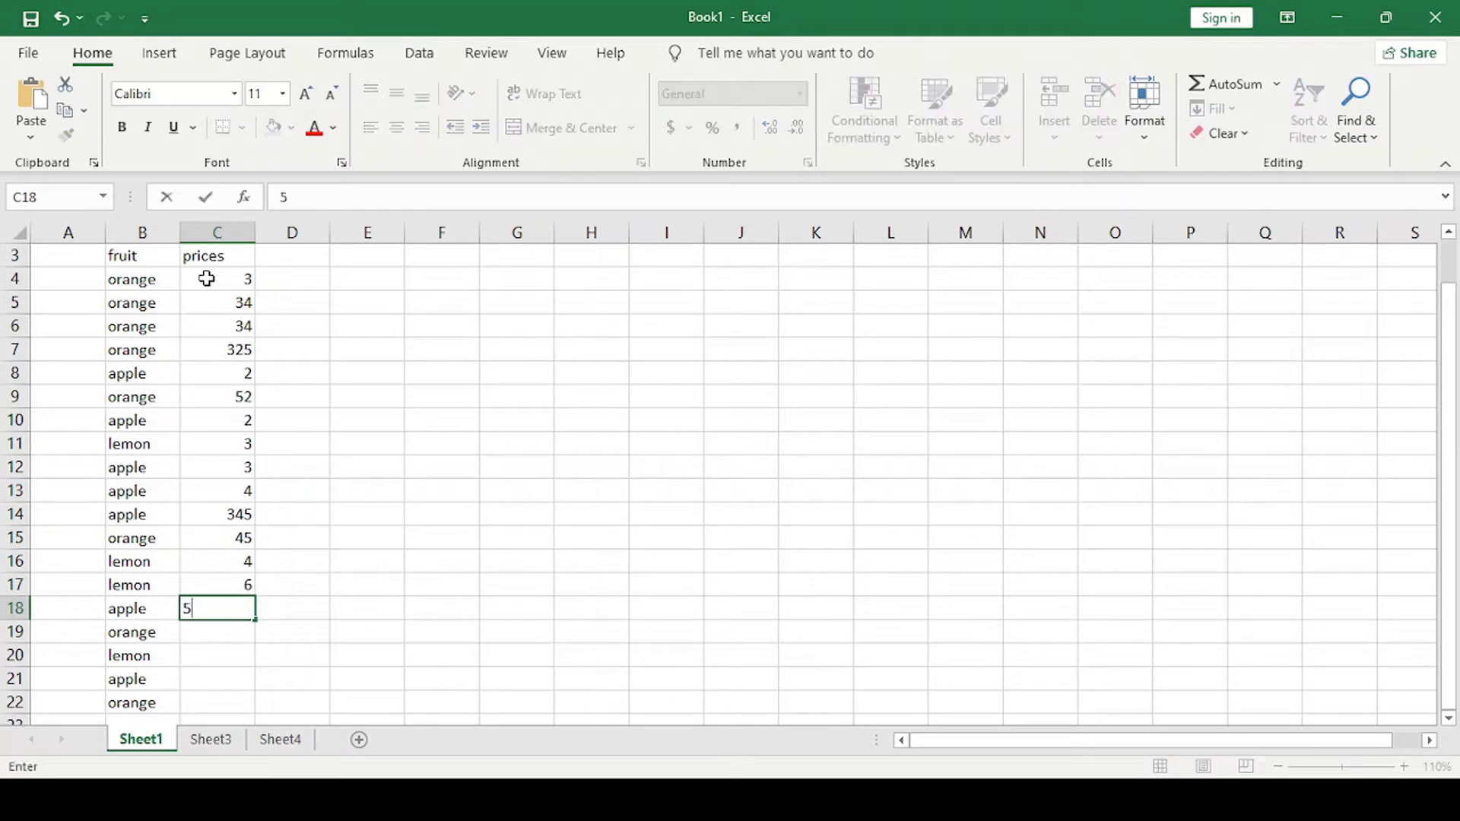
{"action": "key", "text": "Return"}
{"action": "type", "text": "23"}
{"action": "key", "text": "Return"}
{"action": "type", "text": "54"}
{"action": "key", "text": "Return"}
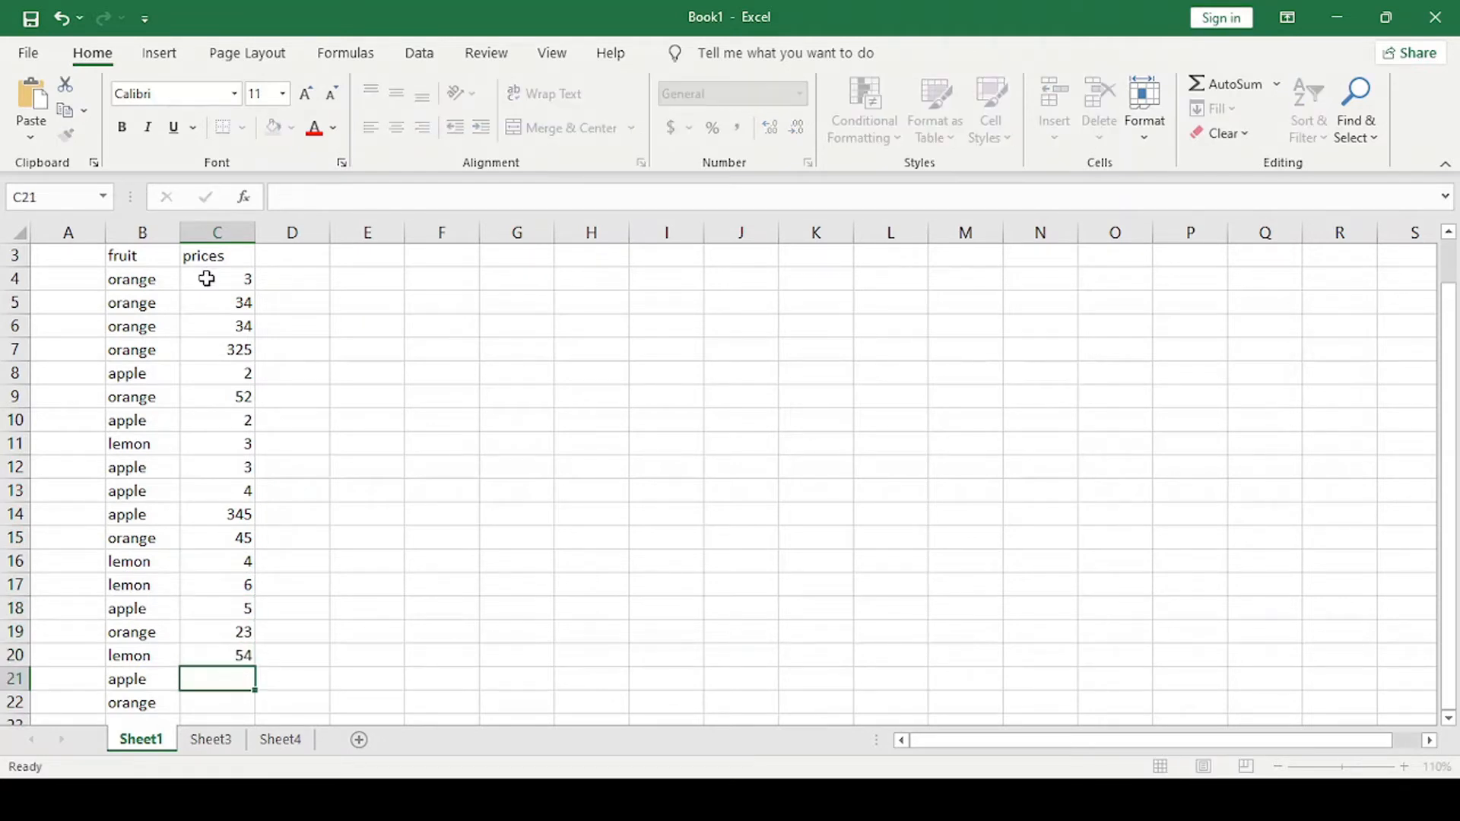
{"action": "type", "text": "2"}
{"action": "key", "text": "Return"}
{"action": "type", "text": "4"}
{"action": "left_click", "coordinate": [381, 307]}
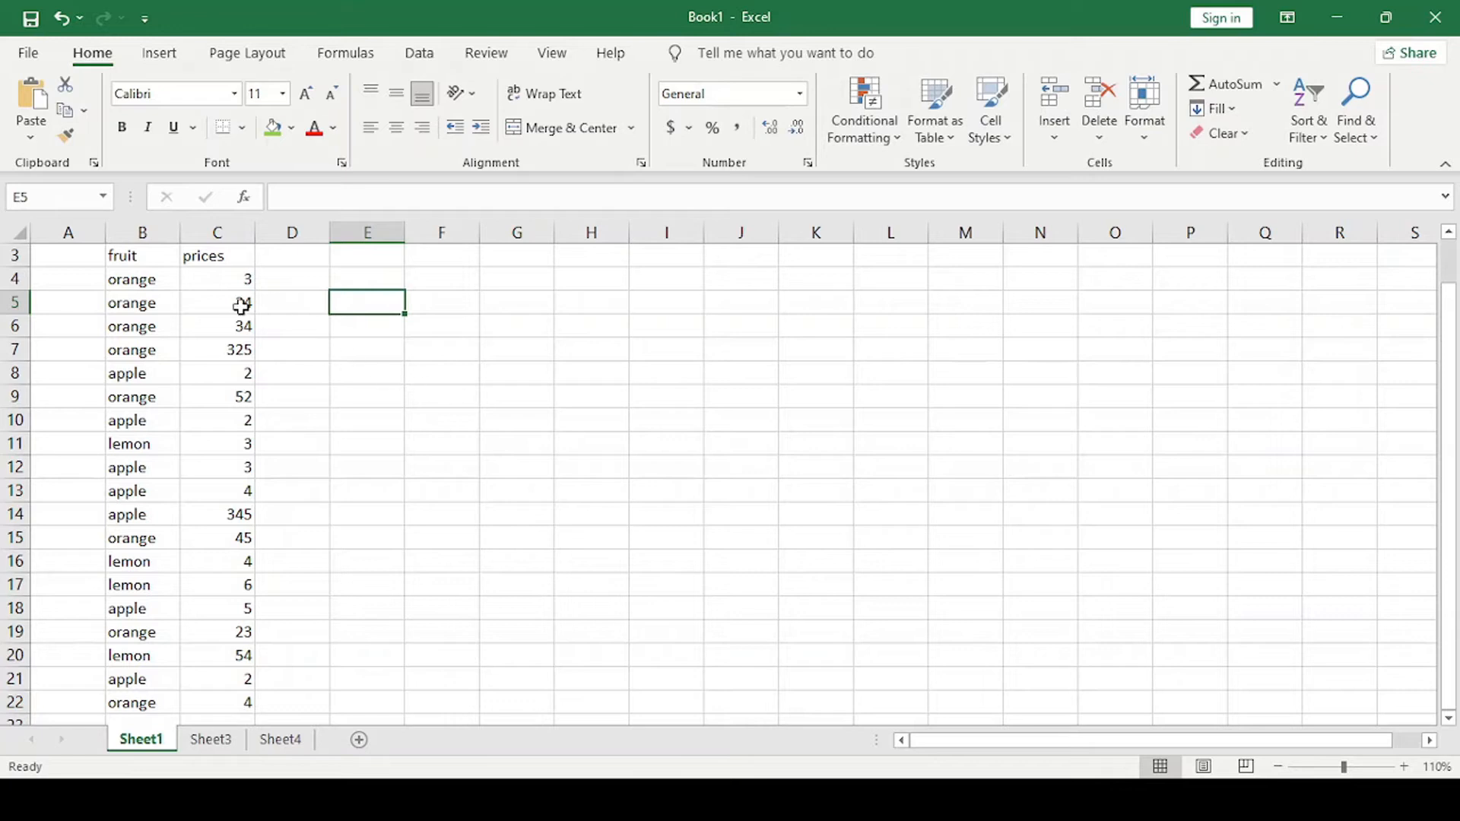
Shade the header cells B3 and C3 with the light green fill color.
{"action": "left_click", "coordinate": [127, 259]}
{"action": "left_click_drag", "start_coordinate": [127, 259], "coordinate": [218, 253]}
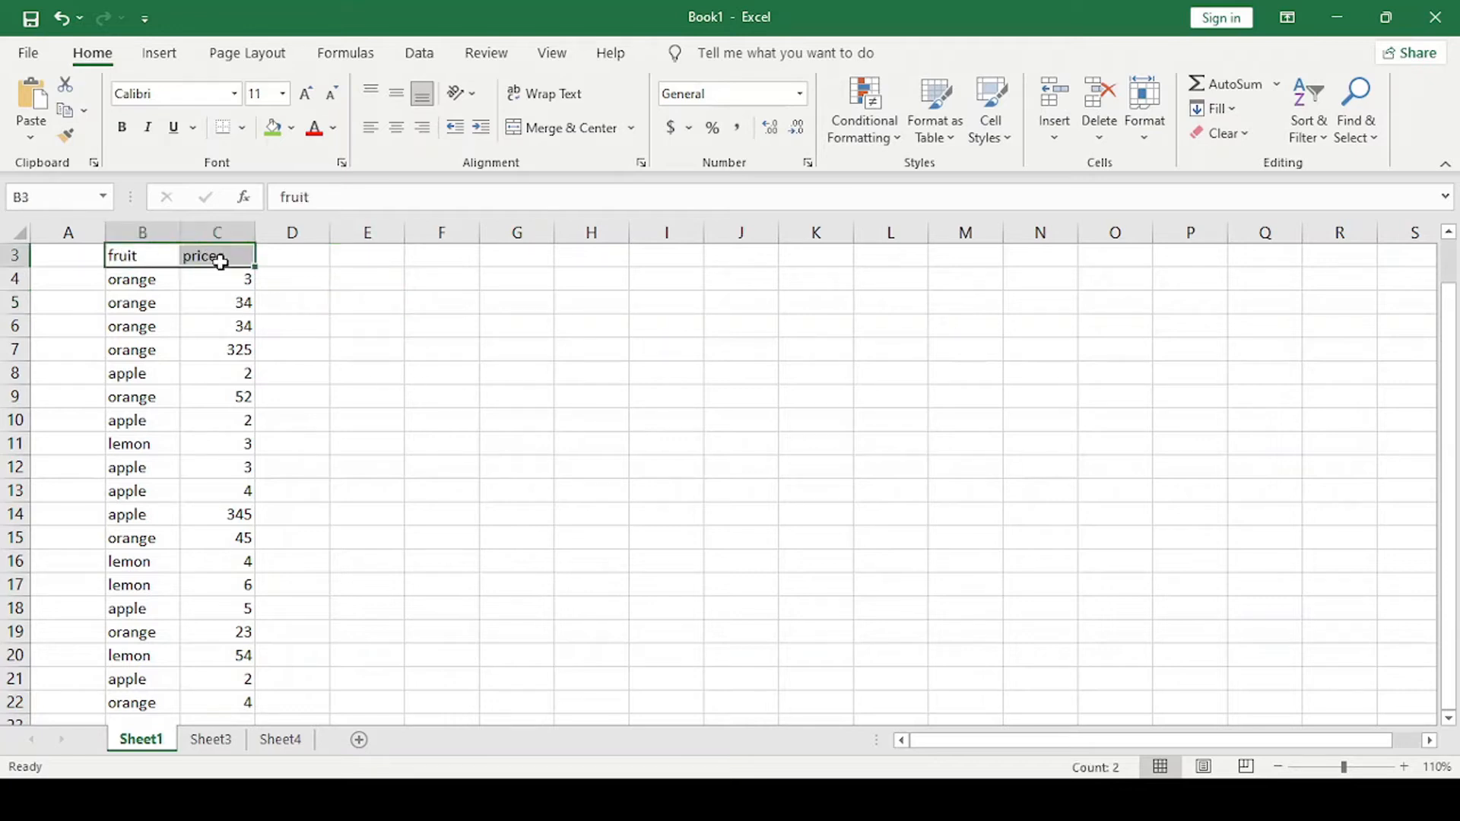
{"action": "left_click", "coordinate": [273, 128]}
Apply the dollar accounting number format to the prices in C4:C22.
{"action": "left_click_drag", "start_coordinate": [210, 286], "coordinate": [228, 698]}
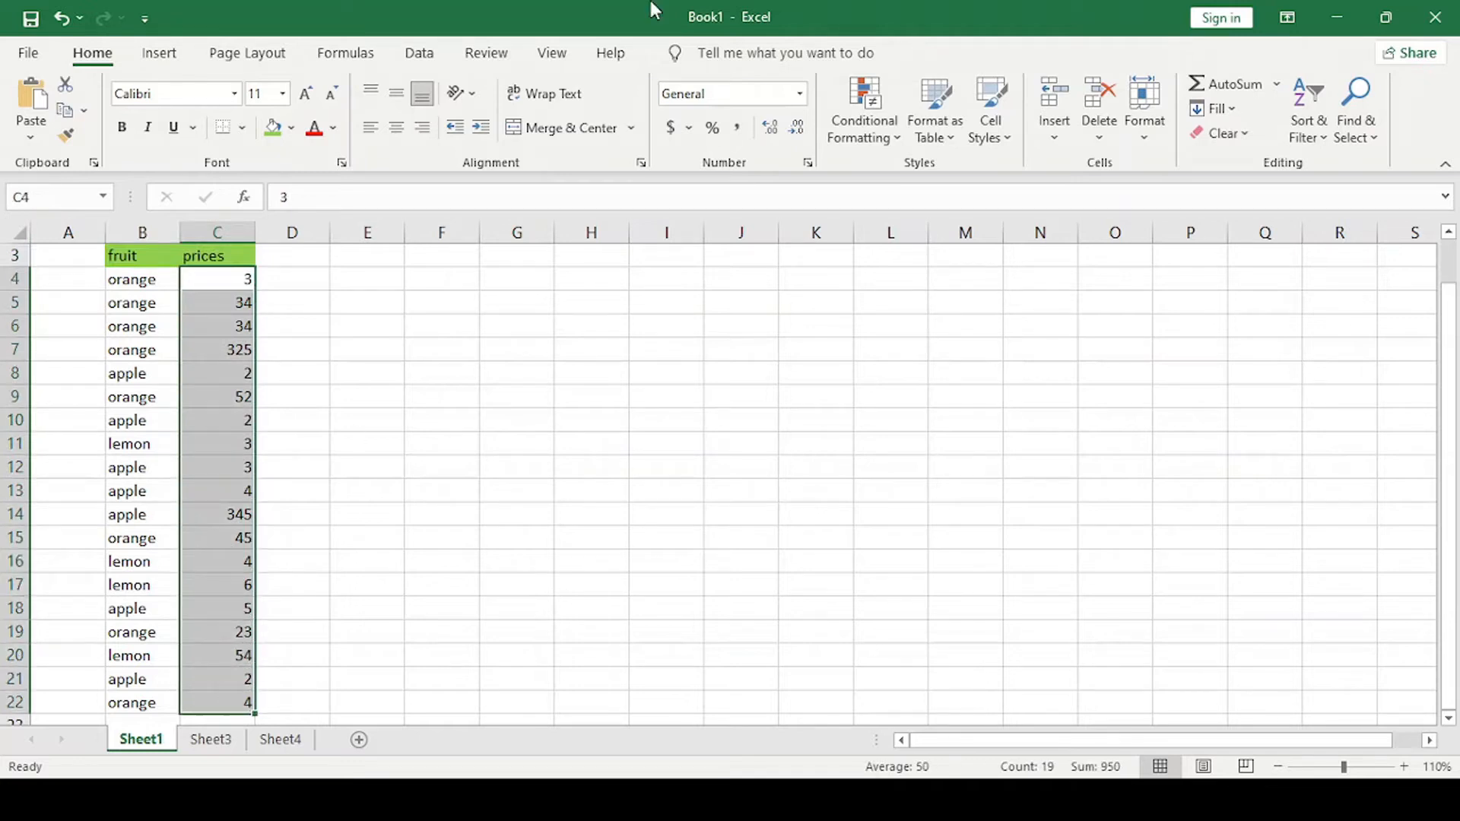
{"action": "left_click", "coordinate": [673, 129]}
{"action": "left_click", "coordinate": [482, 472]}
{"action": "key", "text": "Left"}
{"action": "key", "text": "Left"}
{"action": "key", "text": "Left"}
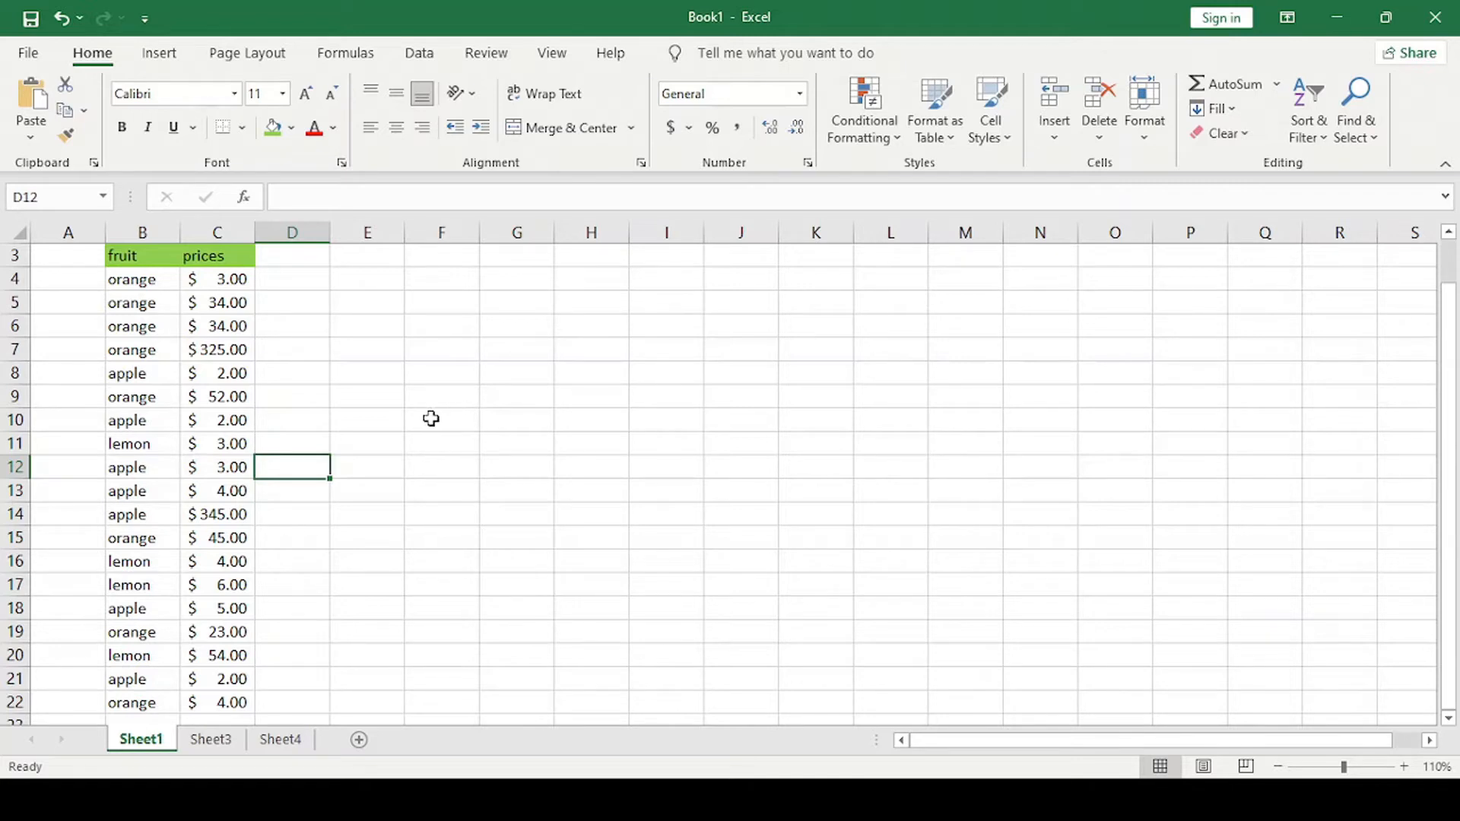
Enter the headers "Item" and "number of times" in cells F9 and G9, and fit column G's width to its text.
{"action": "left_click", "coordinate": [409, 395]}
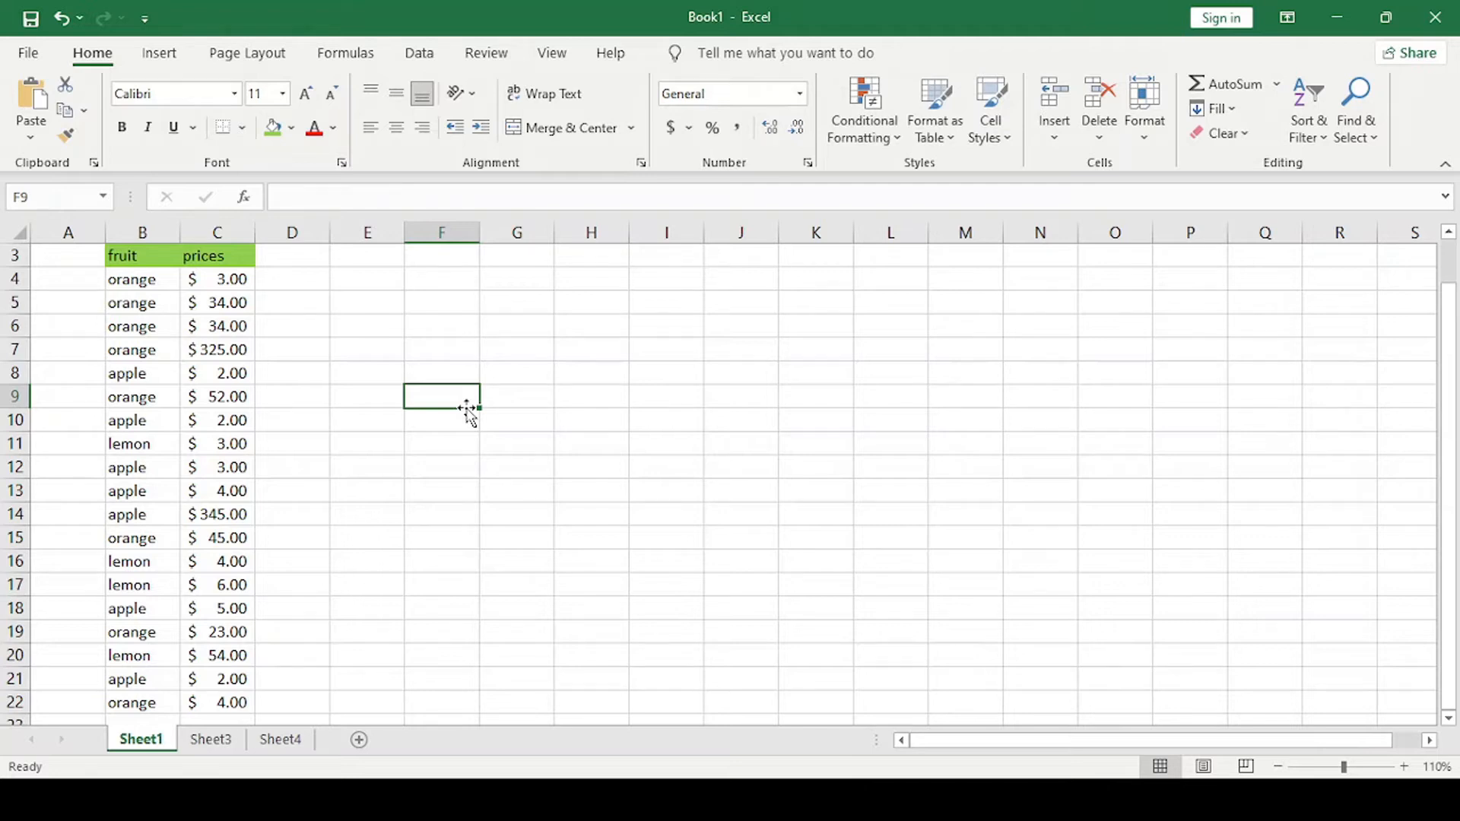
{"action": "type", "text": "Item"}
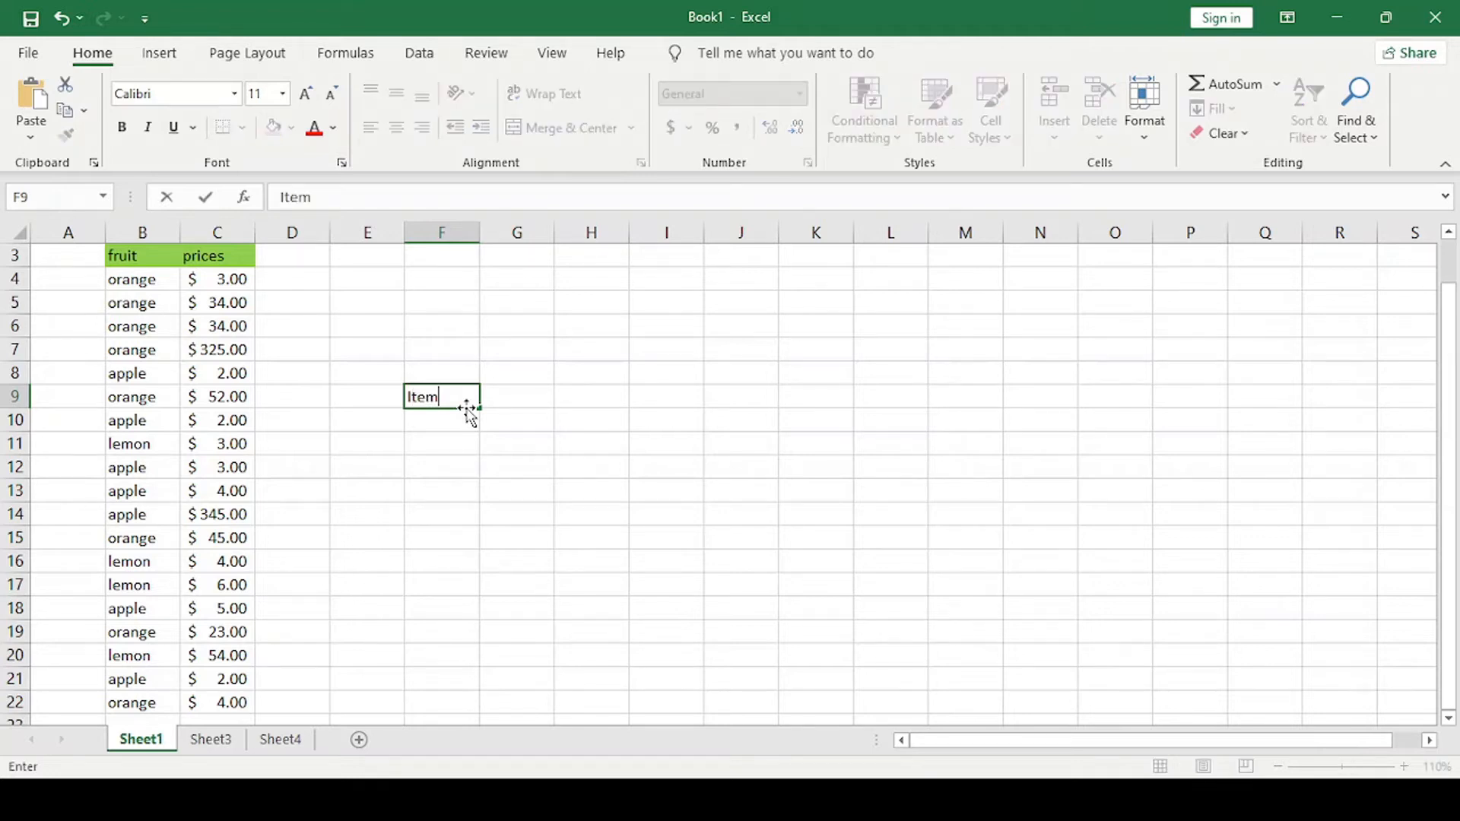
{"action": "key", "text": "Tab"}
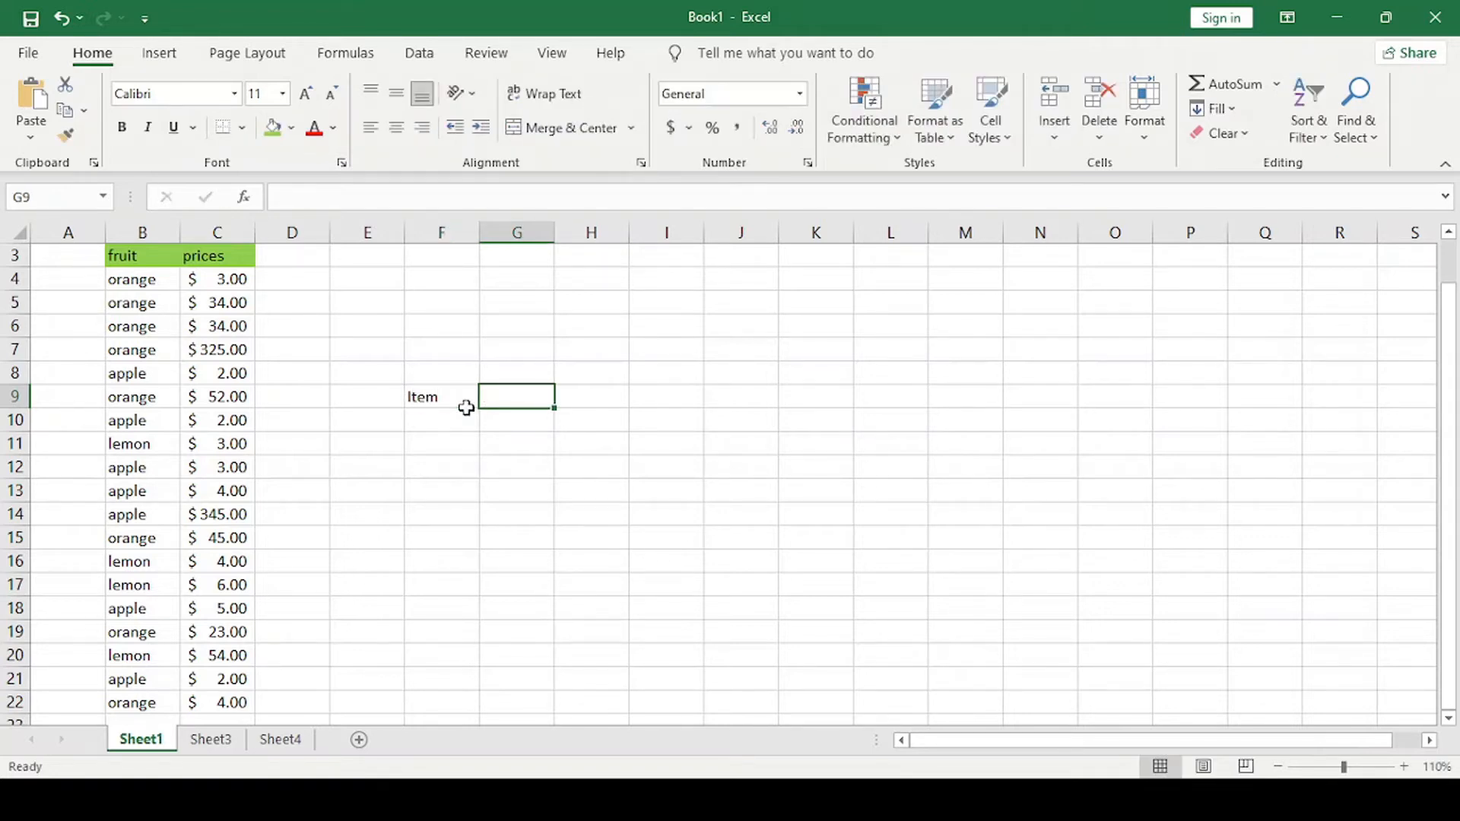
{"action": "type", "text": "numbe"}
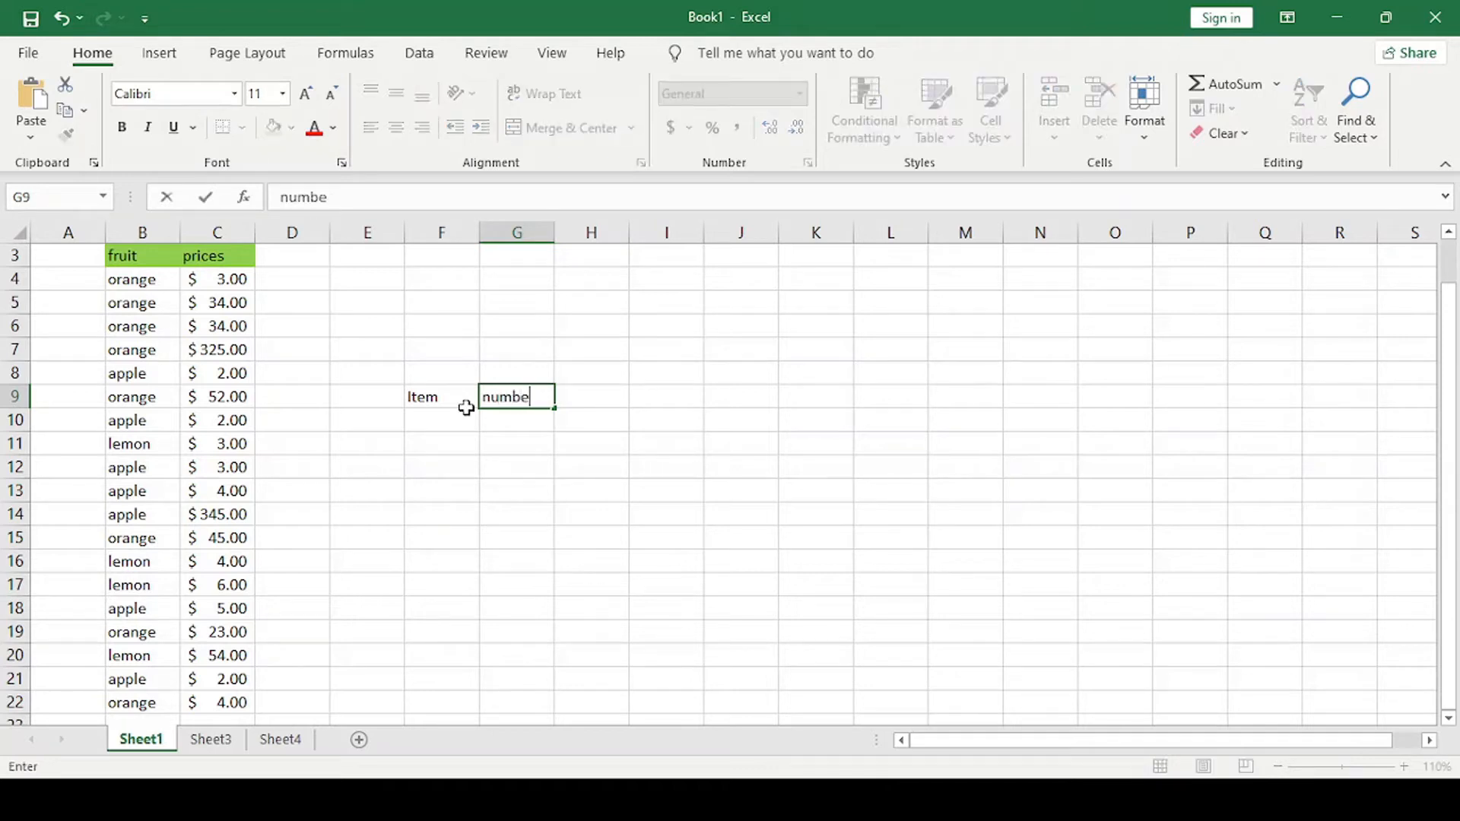
{"action": "type", "text": "r of time=="}
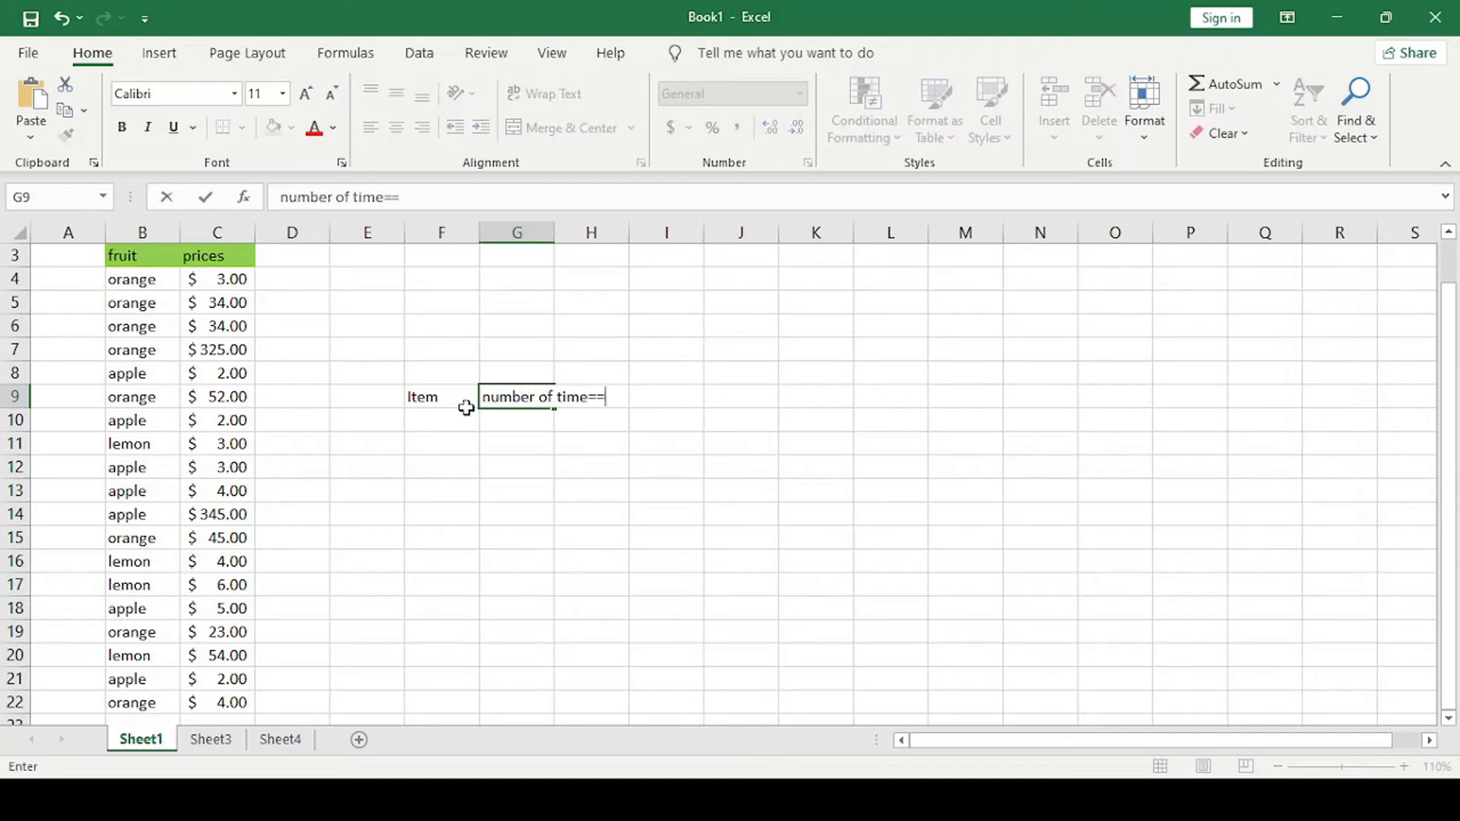
{"action": "key", "text": "BackSpace"}
{"action": "key", "text": "BackSpace"}
{"action": "key", "text": "BackSpace"}
{"action": "key", "text": "BackSpace"}
{"action": "type", "text": "mes"}
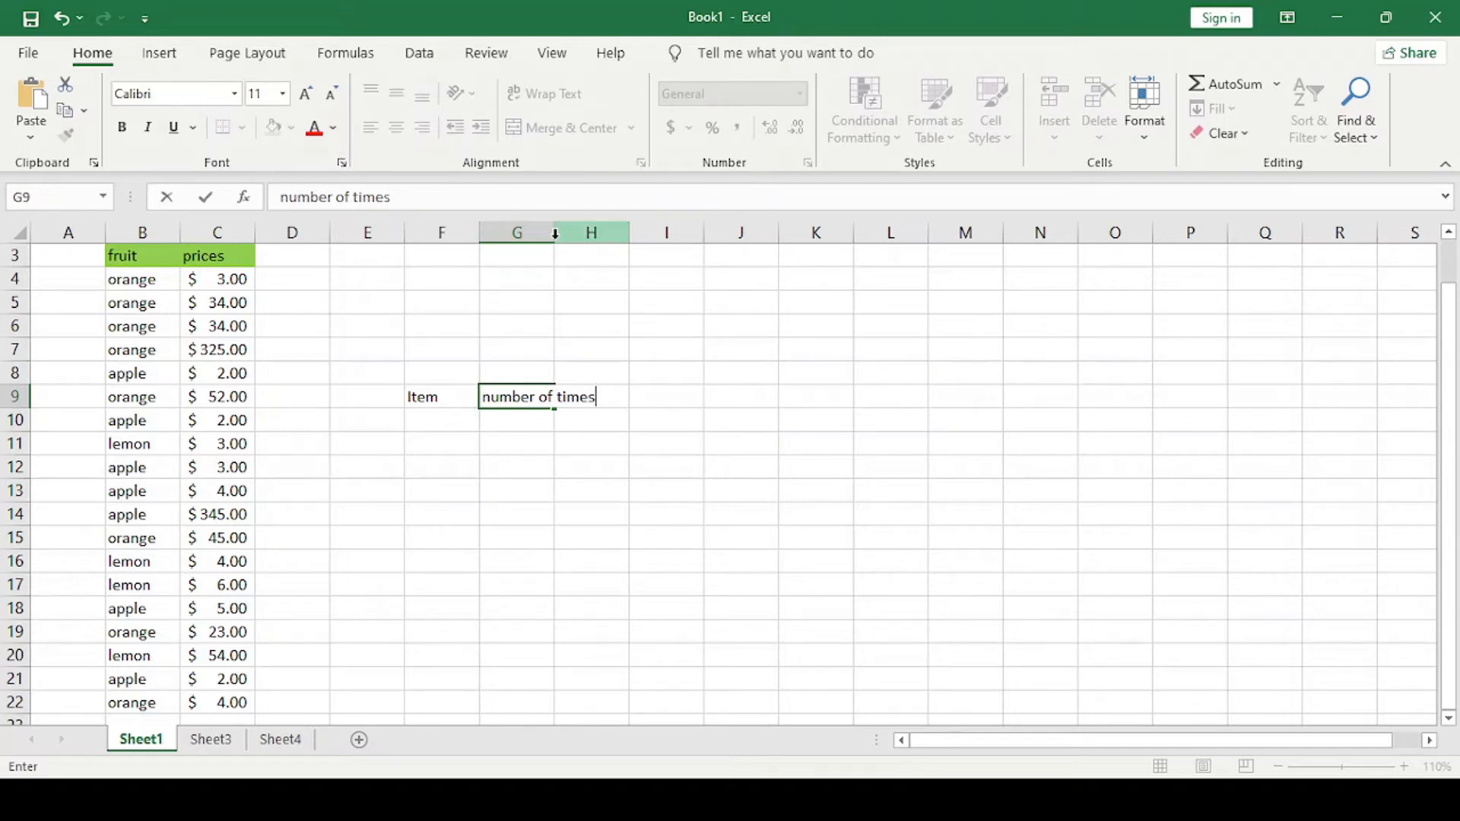
{"action": "left_click", "coordinate": [608, 293]}
{"action": "double_click", "coordinate": [554, 232]}
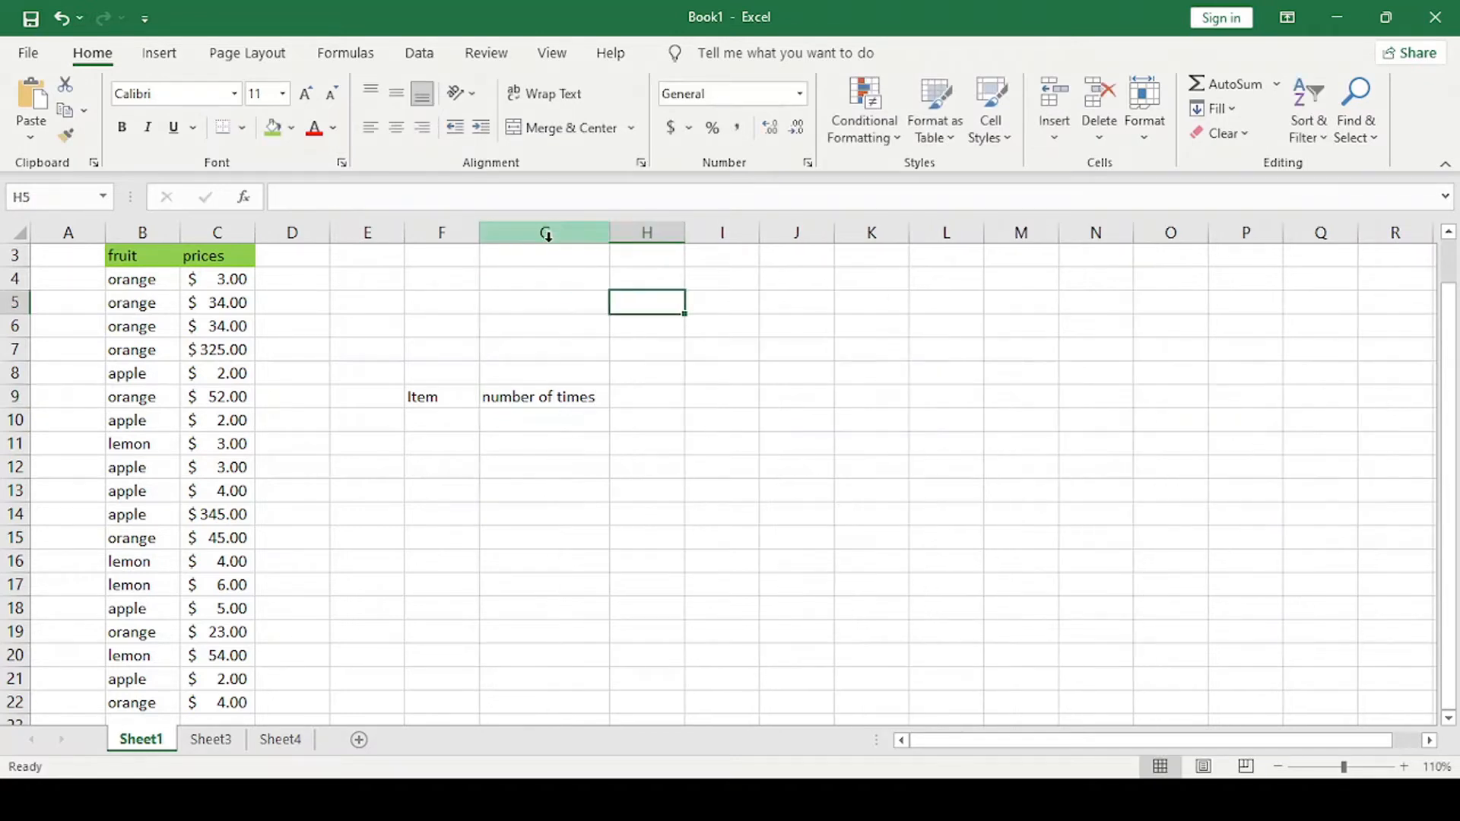
List the items orange, apple and lemon in cells F10 to F12.
{"action": "left_click", "coordinate": [433, 411]}
{"action": "type", "text": "orange"}
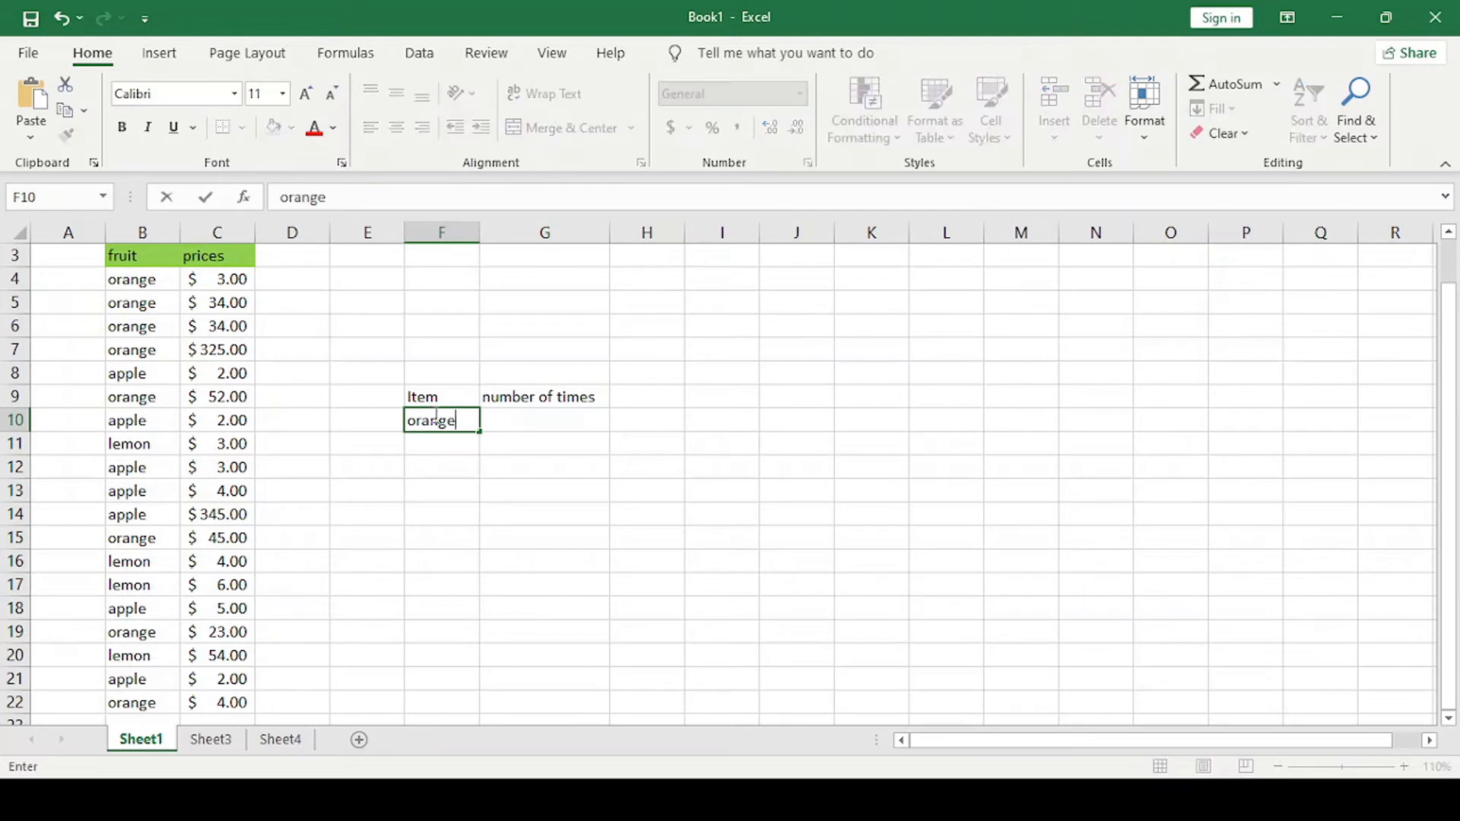
{"action": "key", "text": "Return"}
{"action": "type", "text": "apple"}
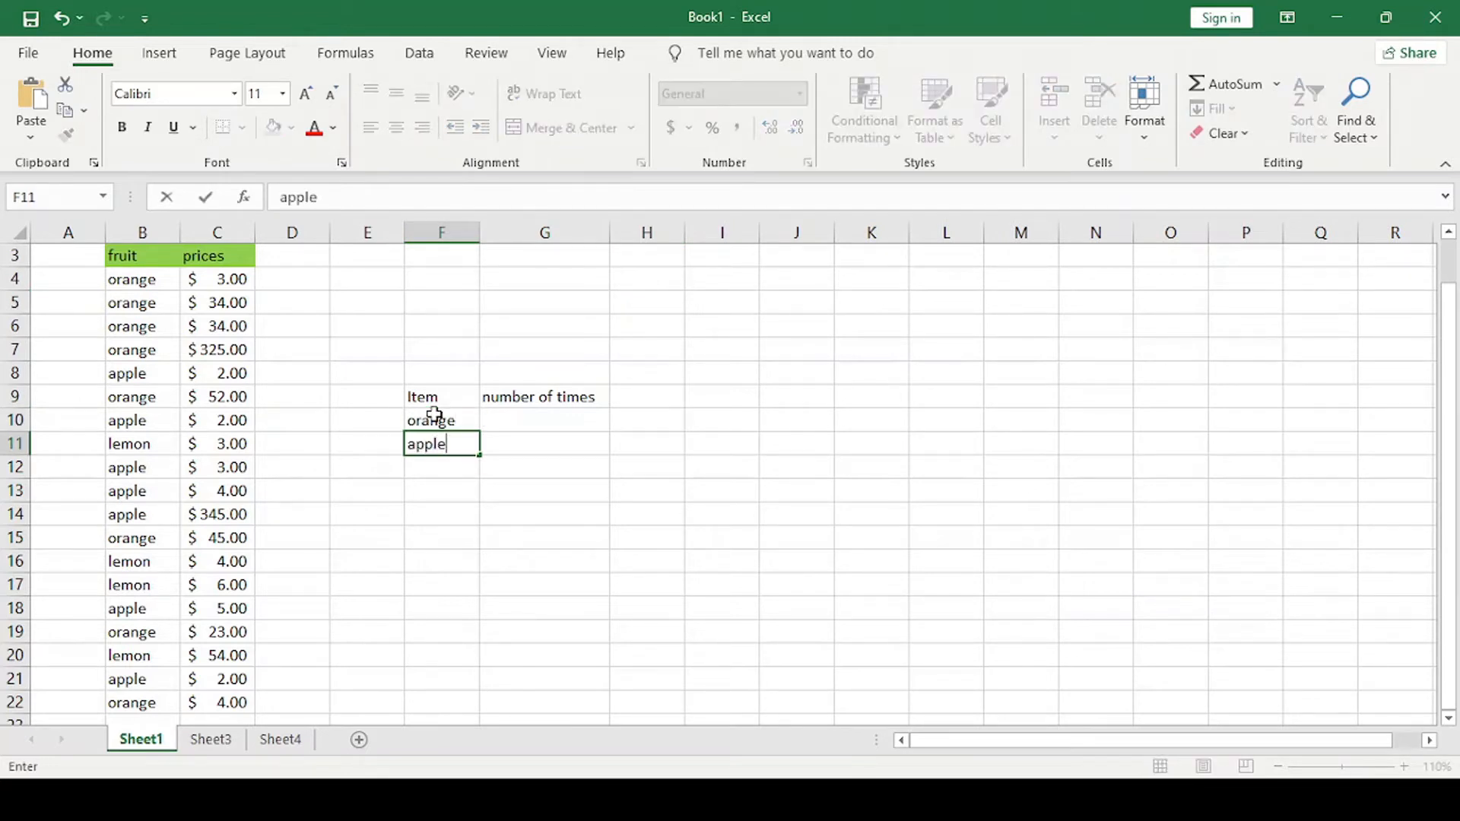
{"action": "key", "text": "Return"}
{"action": "type", "text": "lemon"}
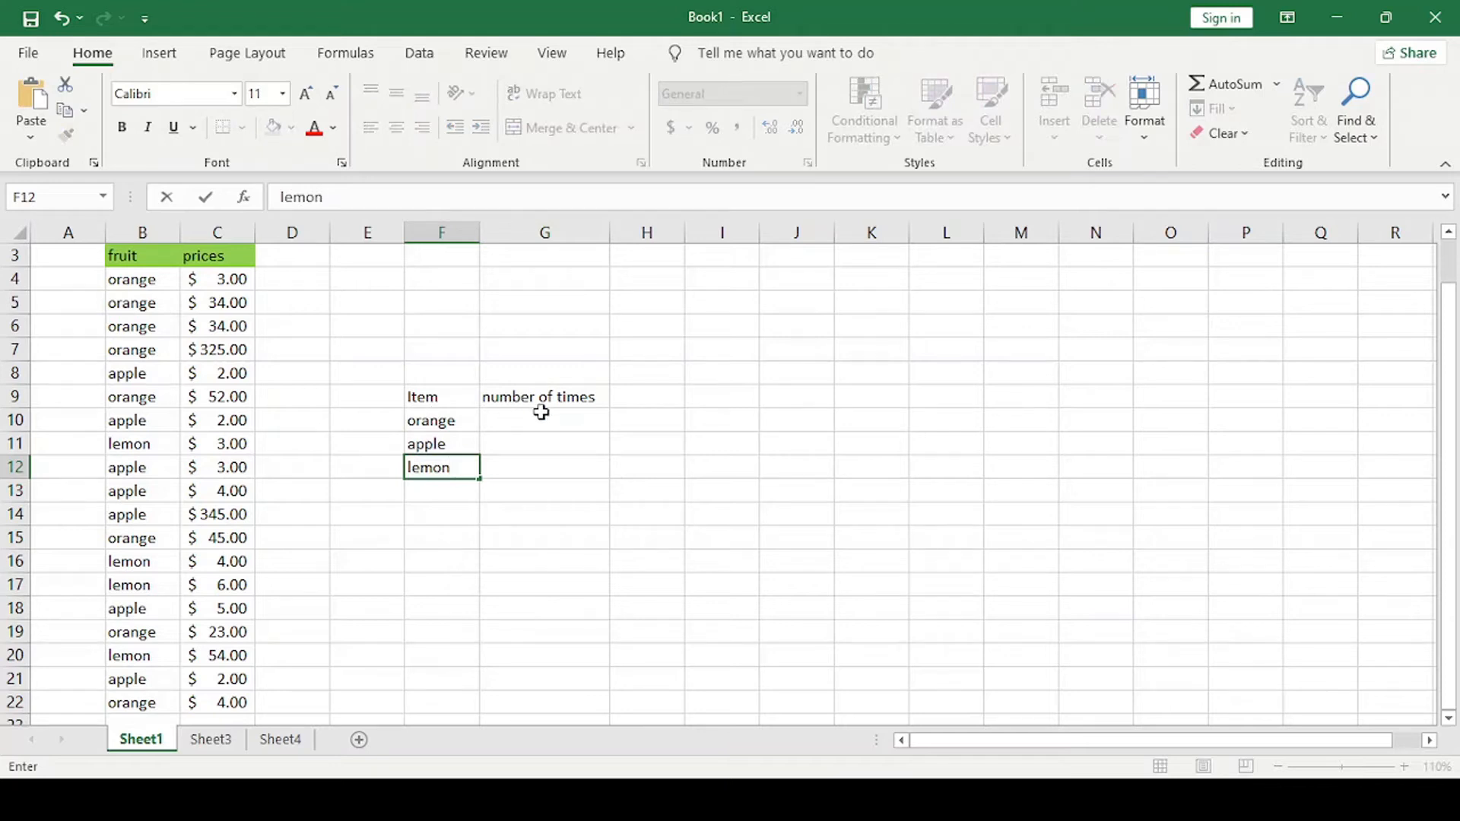
{"action": "left_click", "coordinate": [541, 414]}
Shade the header cells F9 and G9 with the light green fill color.
{"action": "left_click_drag", "start_coordinate": [438, 396], "coordinate": [512, 386]}
{"action": "left_click", "coordinate": [274, 131]}
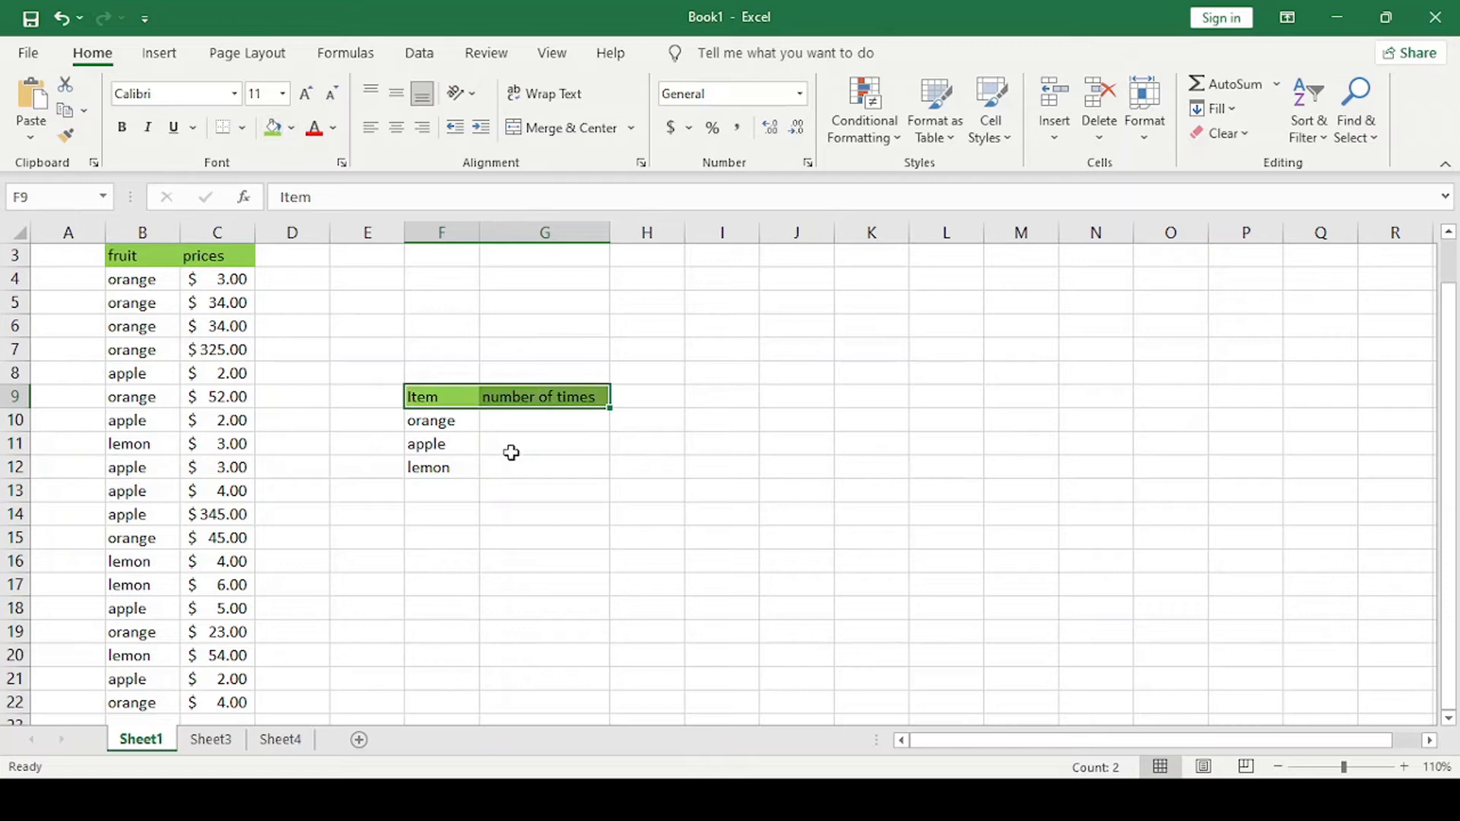
Enter the formula =COUNTIF(B4:B22,"orange") in cell G10 to count the oranges.
{"action": "left_click", "coordinate": [535, 422]}
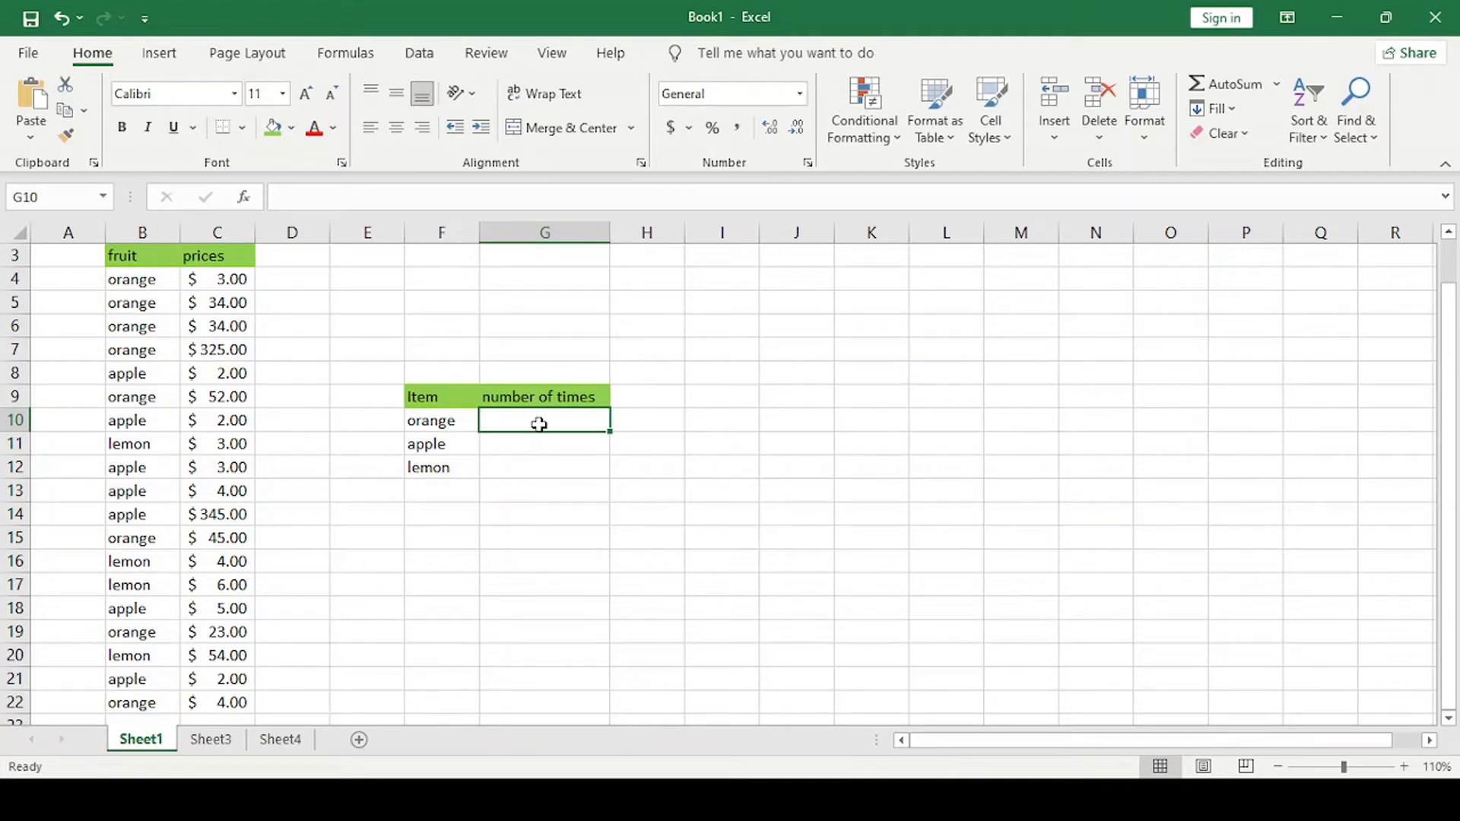
{"action": "type", "text": "="}
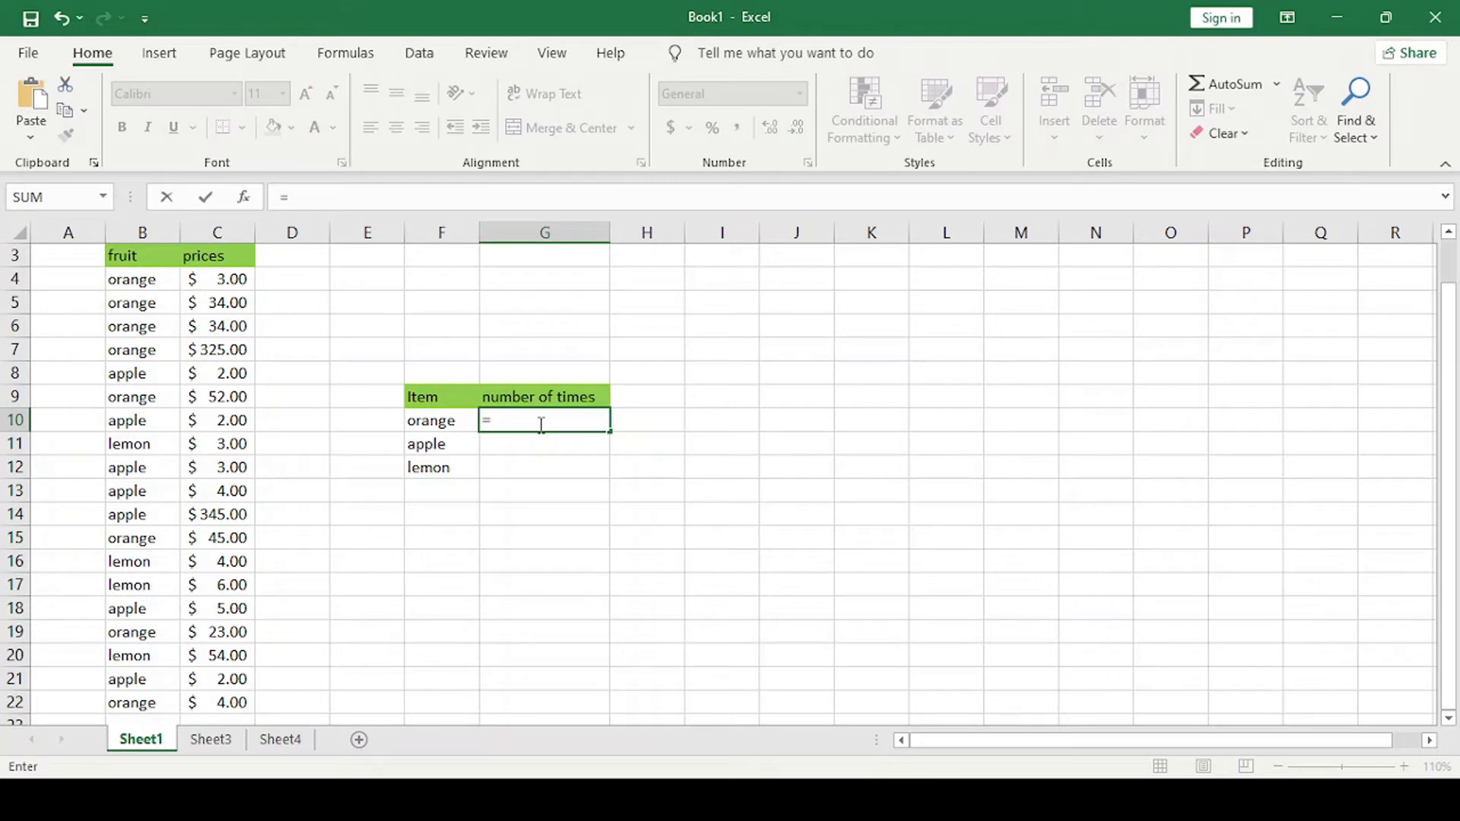
{"action": "type", "text": "count"}
{"action": "type", "text": "if("}
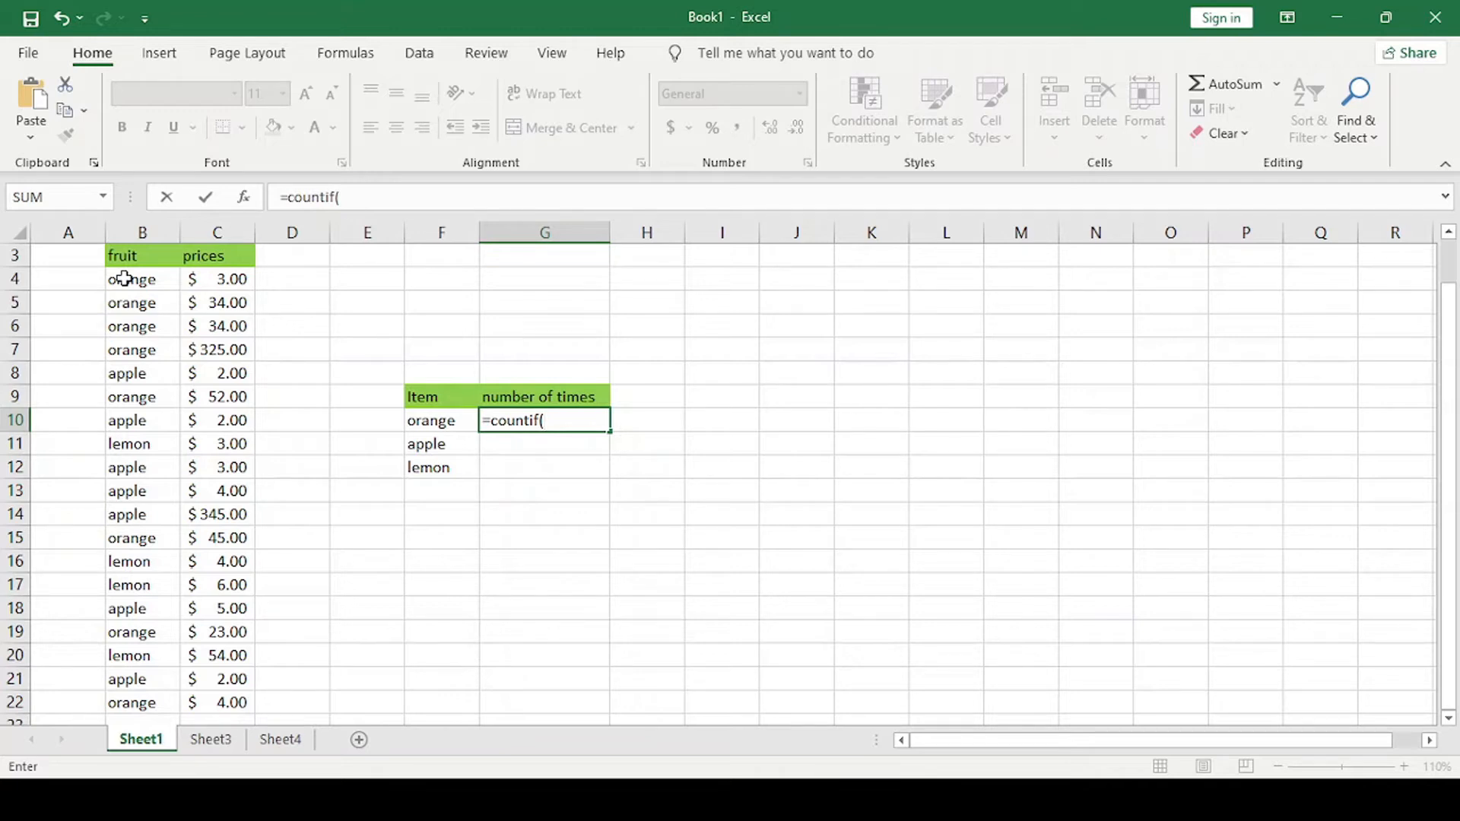
{"action": "left_click_drag", "start_coordinate": [125, 278], "coordinate": [127, 453]}
{"action": "left_click_drag", "start_coordinate": [129, 525], "coordinate": [114, 678]}
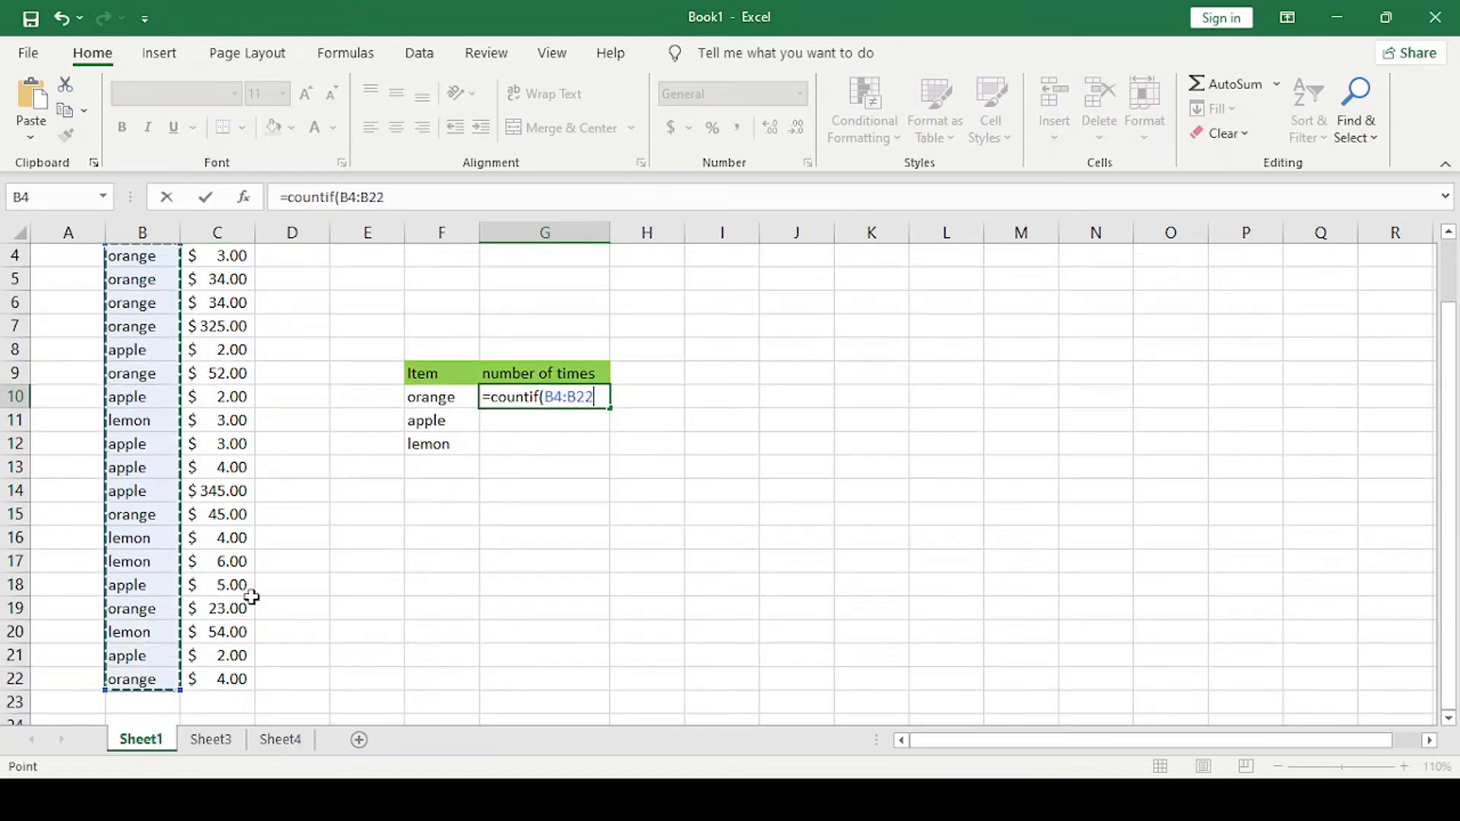
{"action": "type", "text": ","}
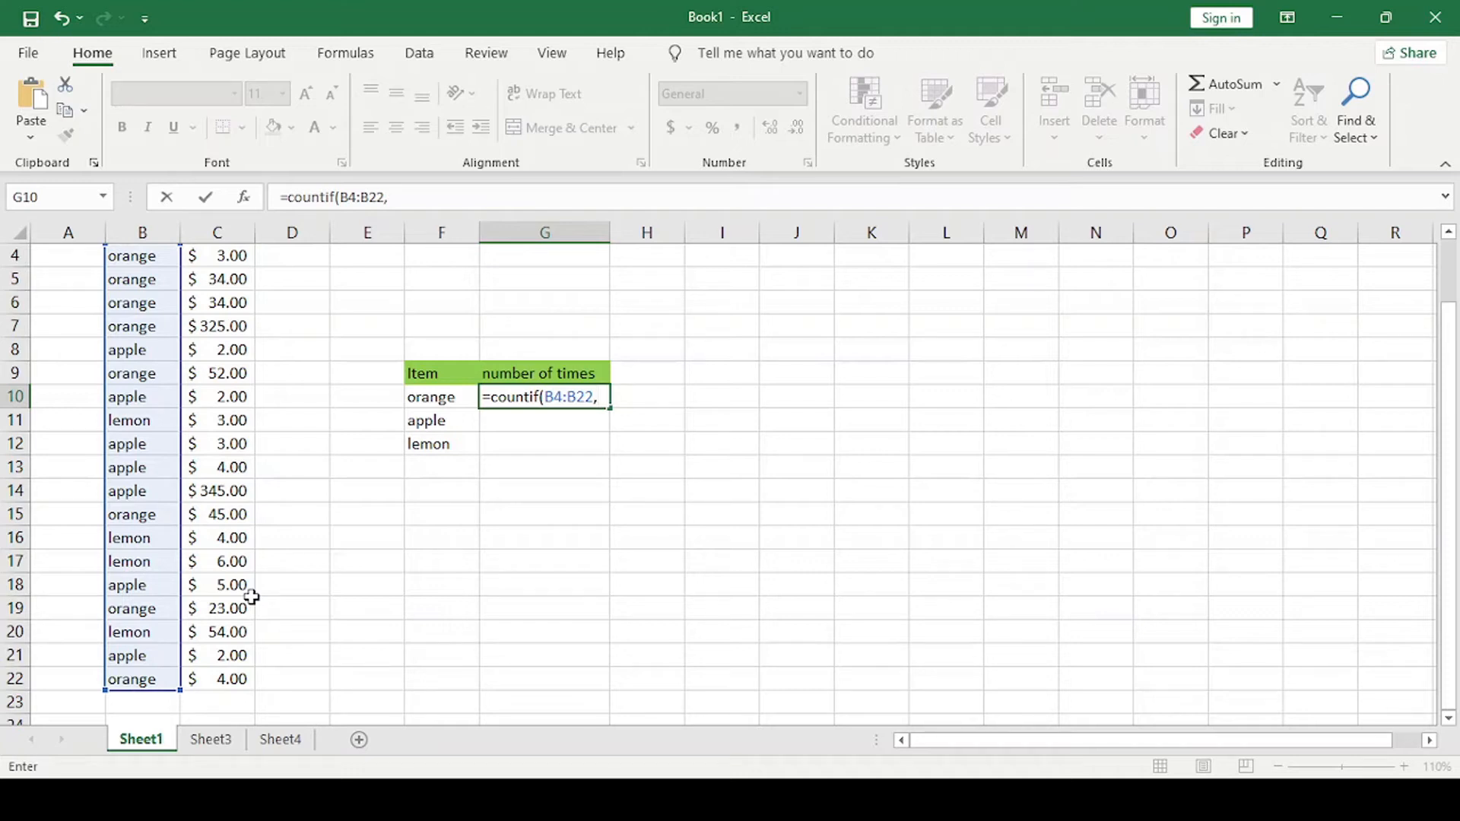
{"action": "type", "text": "\"orange\")"}
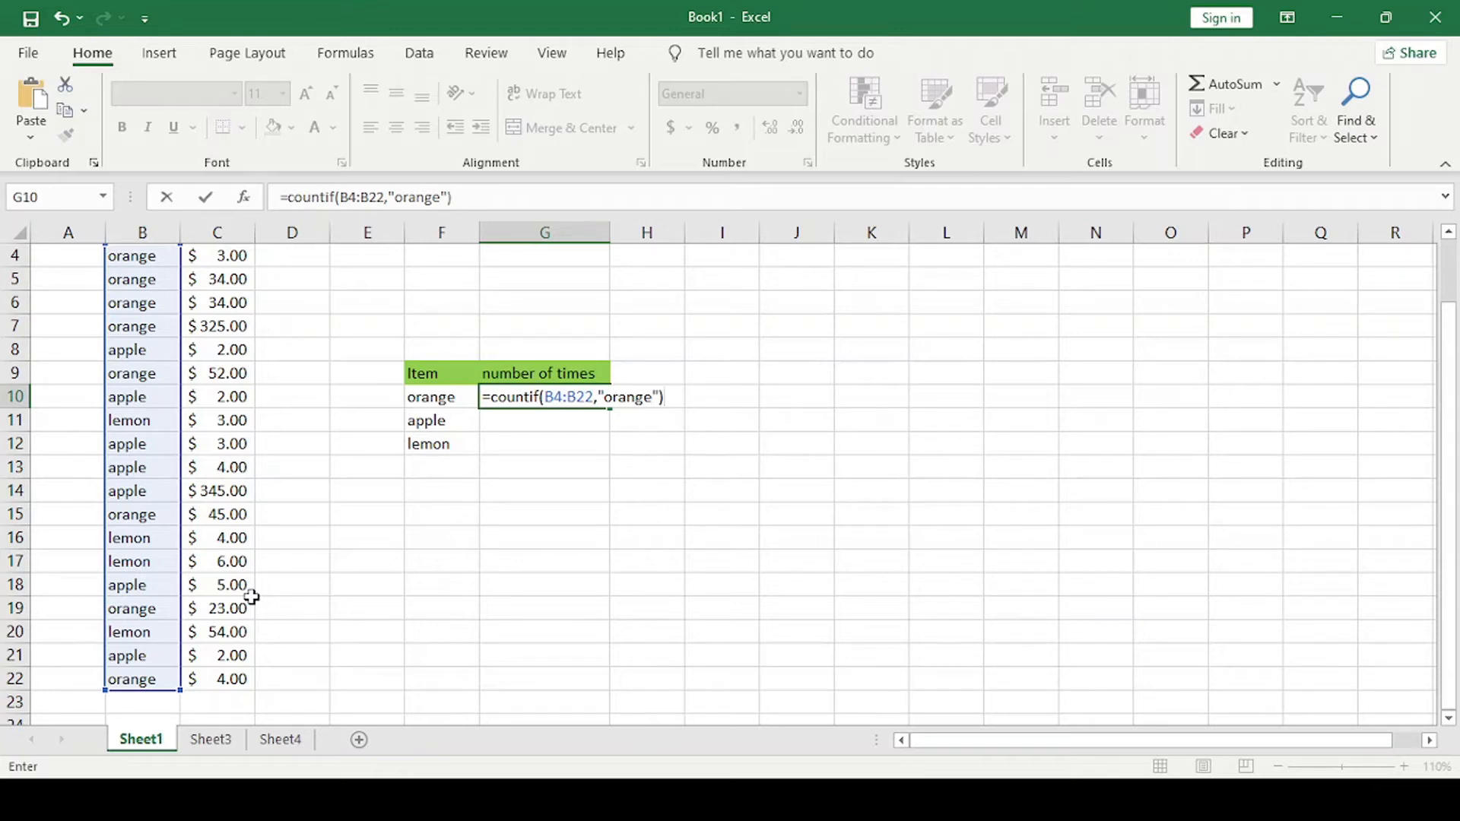
{"action": "key", "text": "Return"}
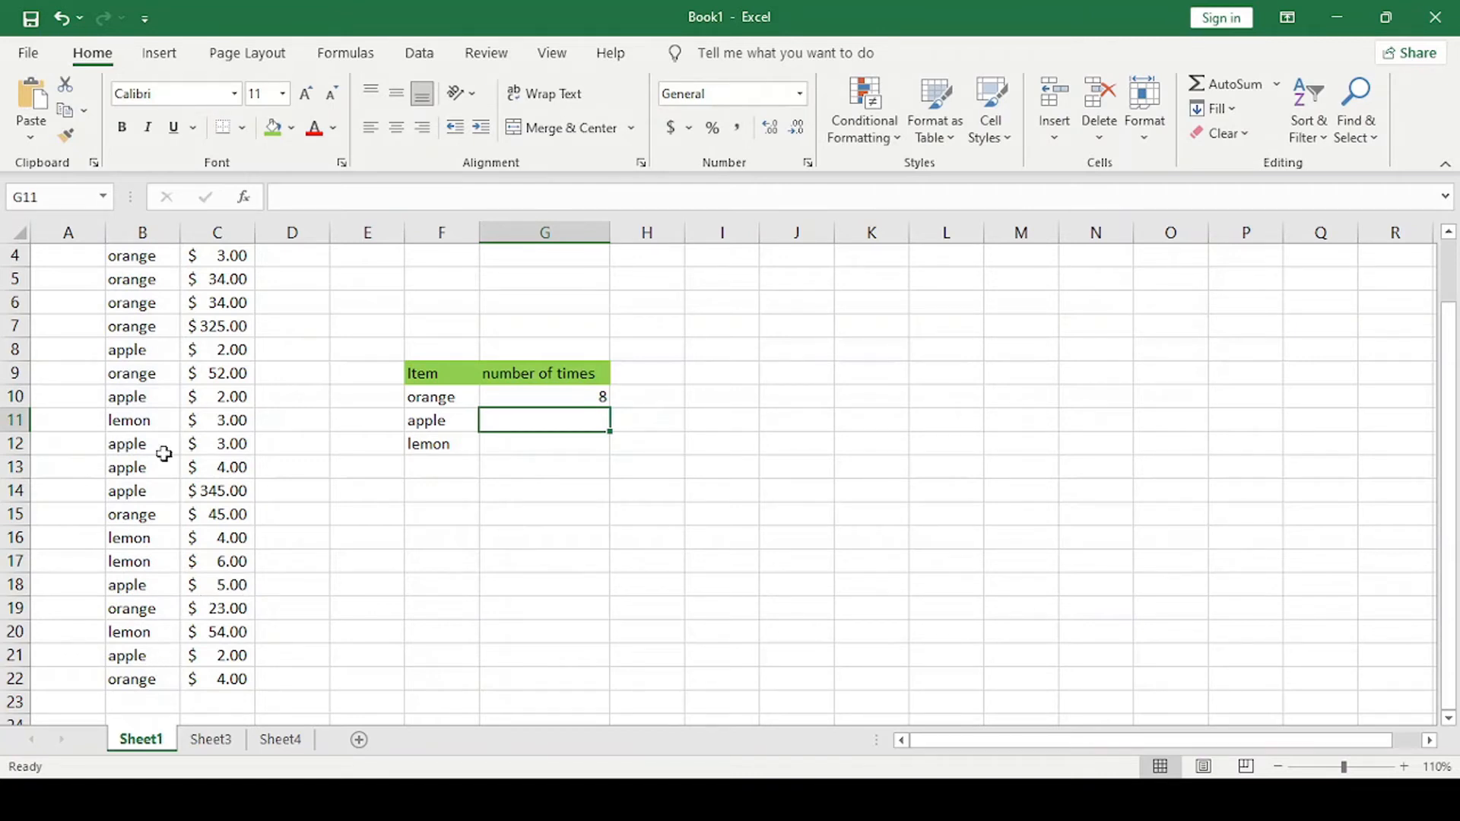
Go through the fruit entries in column B to check how often orange occurs.
{"action": "left_click", "coordinate": [147, 255]}
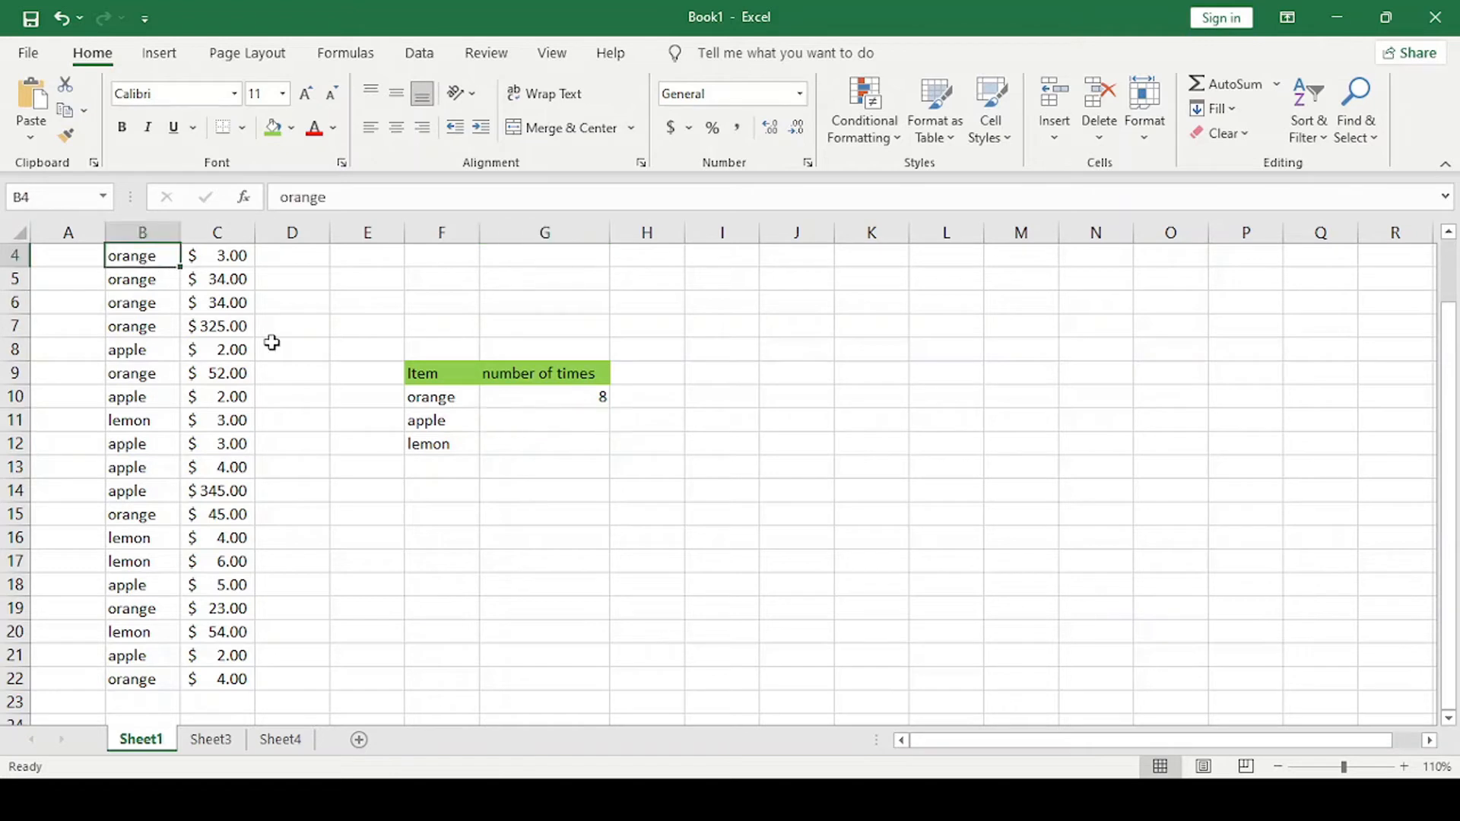
{"action": "scroll", "coordinate": [272, 343], "scroll_direction": "up", "scroll_amount": 1}
{"action": "key", "text": "Up"}
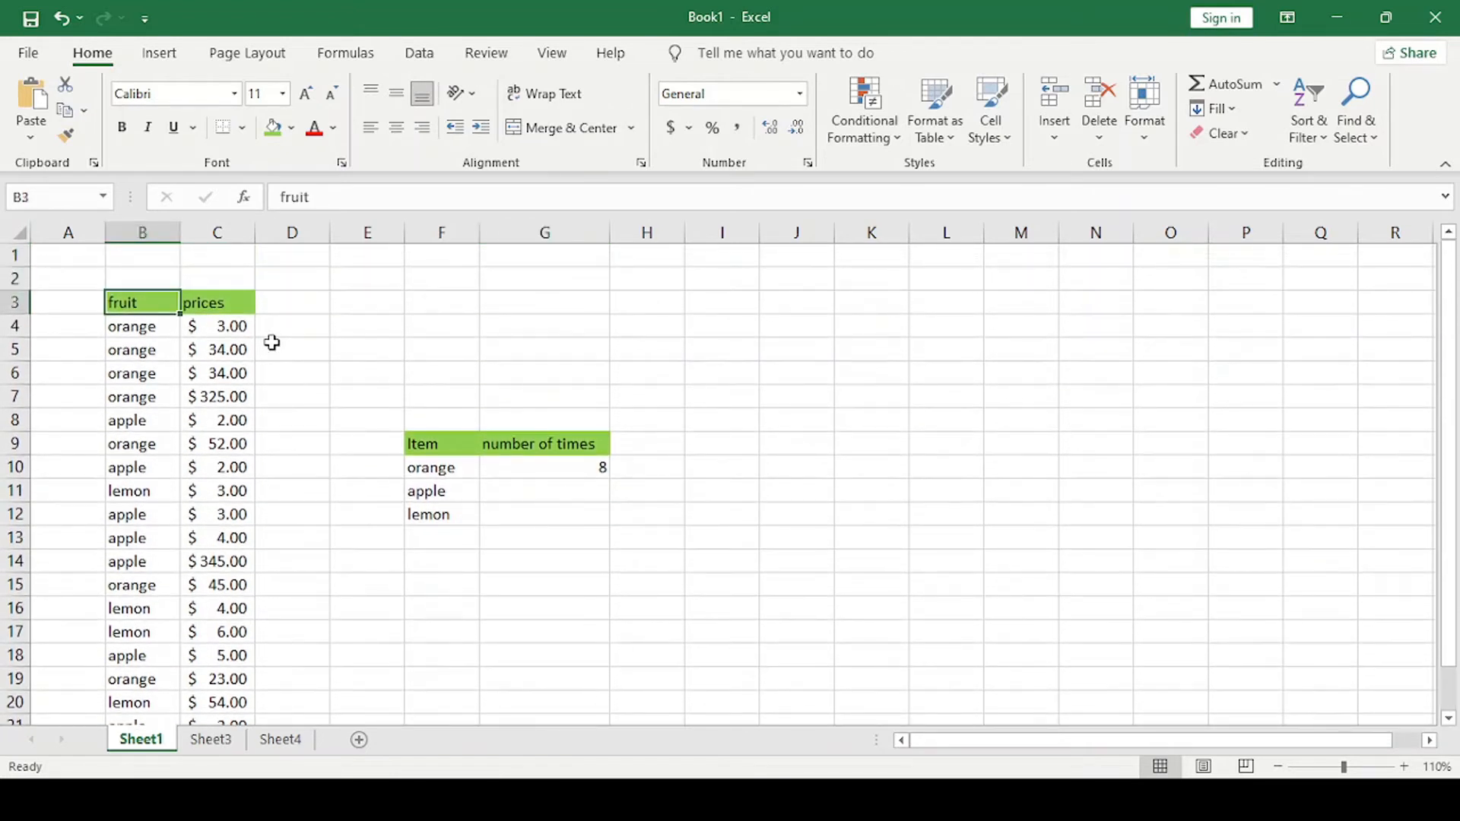
{"action": "key", "text": "Down"}
{"action": "key", "text": "Down"}
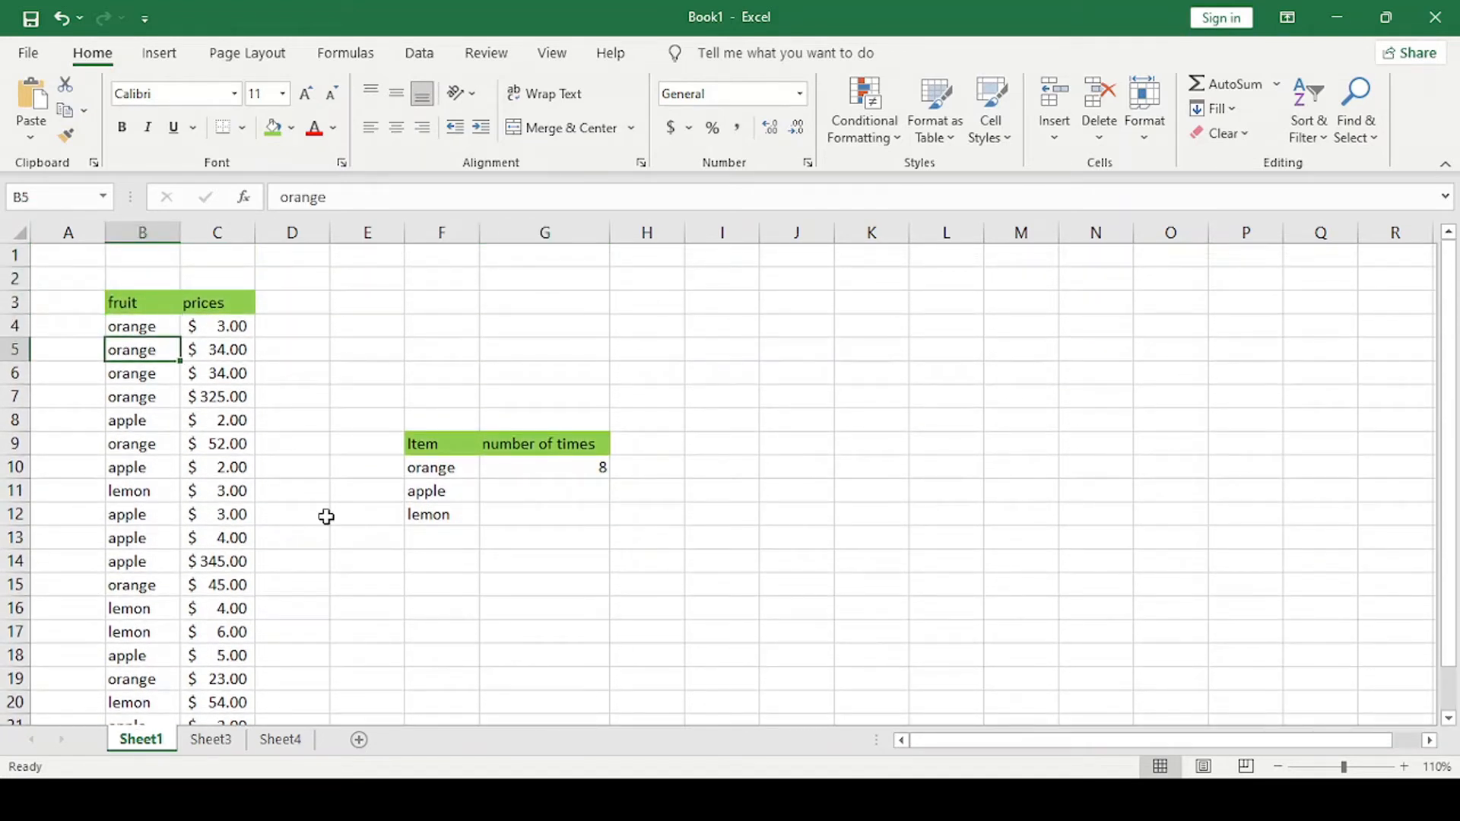
{"action": "key", "text": "Down"}
{"action": "key", "text": "Down"}
{"action": "key", "text": "Down"}
{"action": "key", "text": "Down"}
{"action": "key", "text": "Down"}
{"action": "key", "text": "Down"}
{"action": "key", "text": "Down"}
{"action": "key", "text": "Down"}
{"action": "key", "text": "Down"}
{"action": "key", "text": "Down"}
{"action": "key", "text": "Down"}
{"action": "key", "text": "Down"}
{"action": "key", "text": "Down"}
{"action": "key", "text": "Down"}
{"action": "key", "text": "Down"}
{"action": "key", "text": "Down"}
{"action": "key", "text": "Down"}
{"action": "key", "text": "Down"}
{"action": "key", "text": "Down"}
{"action": "key", "text": "Down"}
{"action": "key", "text": "Up"}
{"action": "key", "text": "Up"}
{"action": "key", "text": "Up"}
{"action": "key", "text": "Up"}
{"action": "key", "text": "Up"}
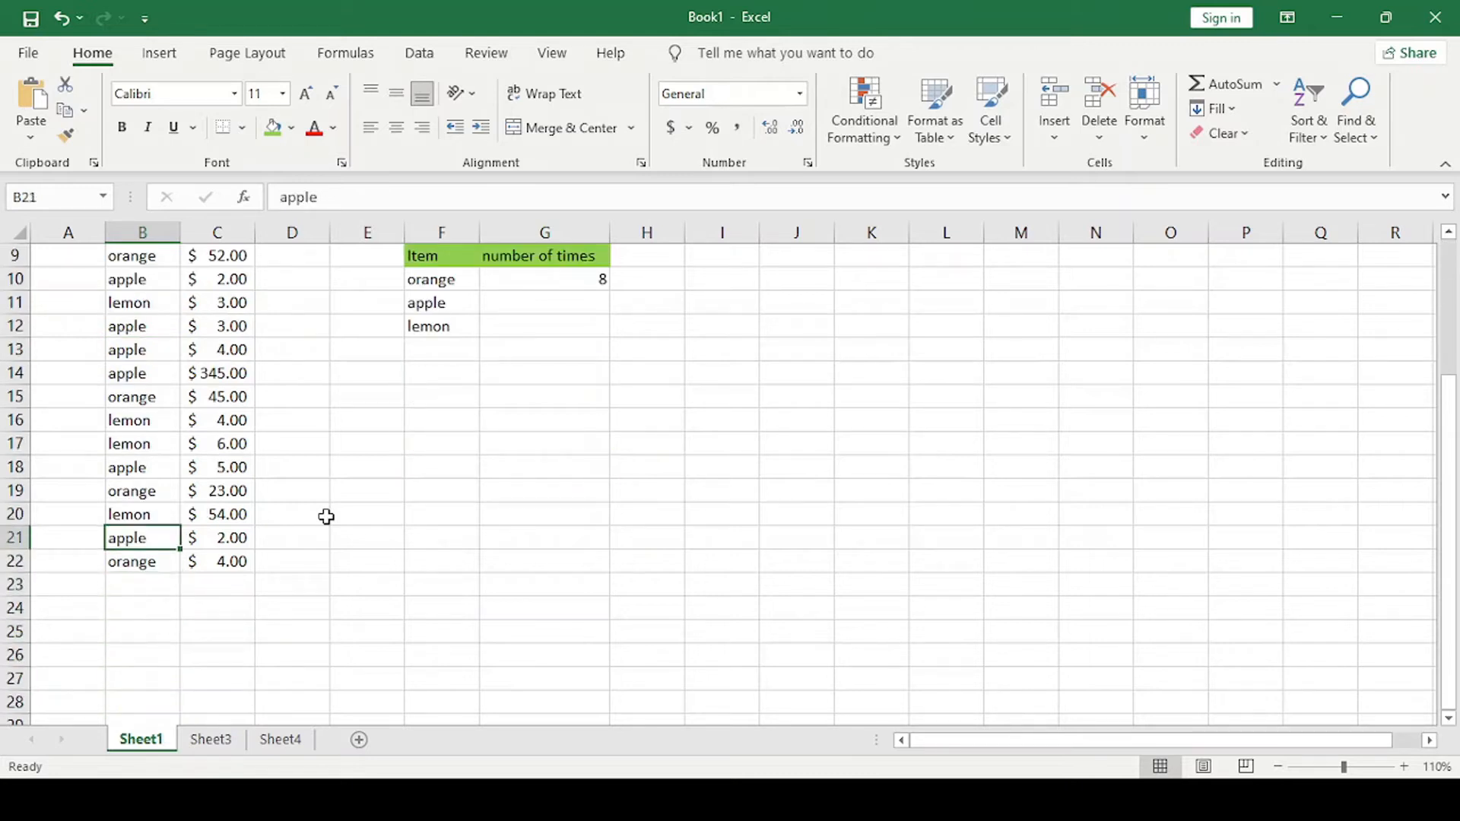
{"action": "key", "text": "Up"}
{"action": "key", "text": "Up"}
{"action": "key", "text": "Up"}
{"action": "key", "text": "Up"}
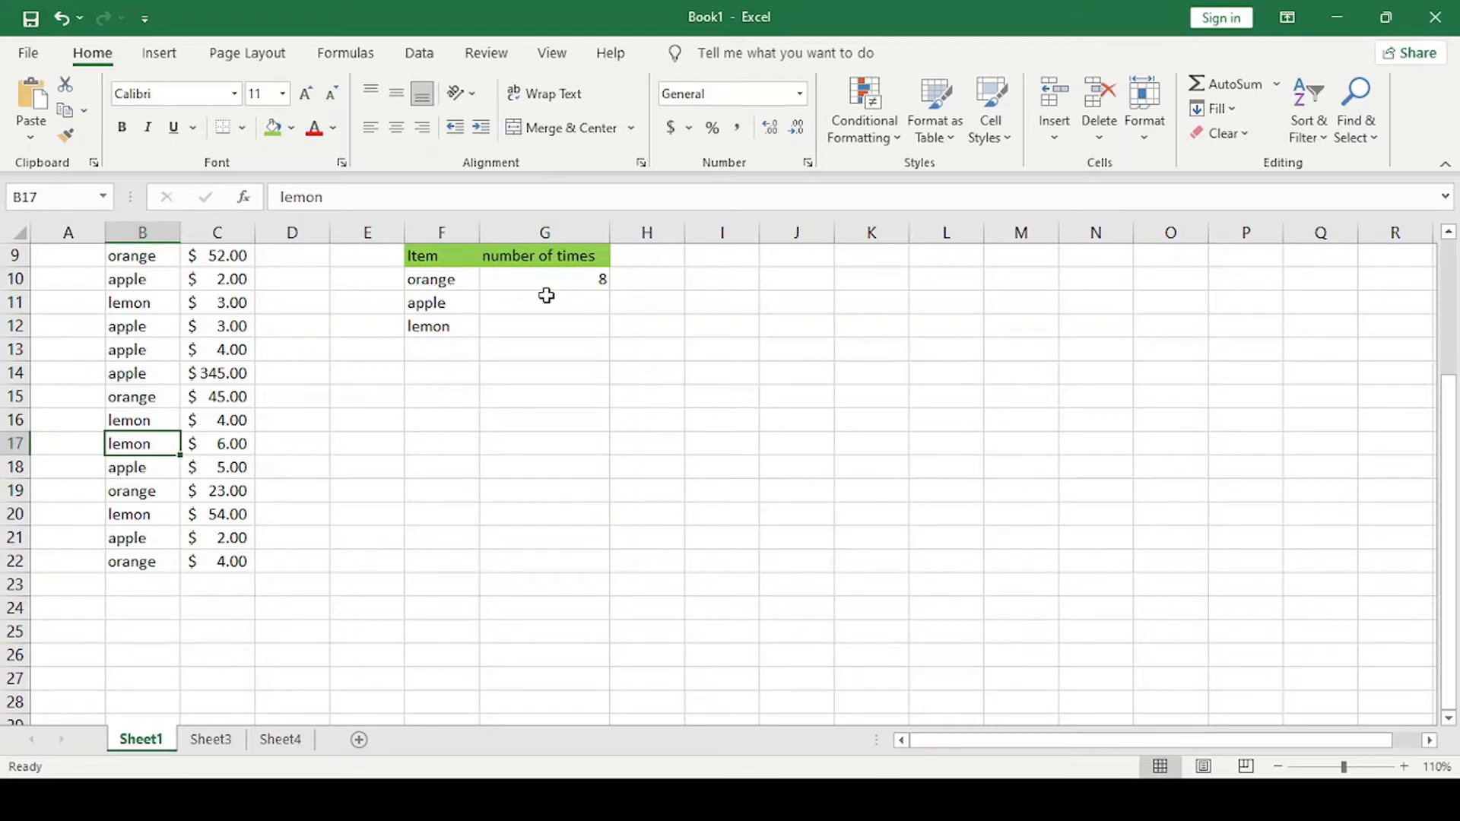
Review the COUNTIF formula in cell G10 and delete it completely.
{"action": "left_click", "coordinate": [541, 301]}
{"action": "double_click", "coordinate": [586, 278]}
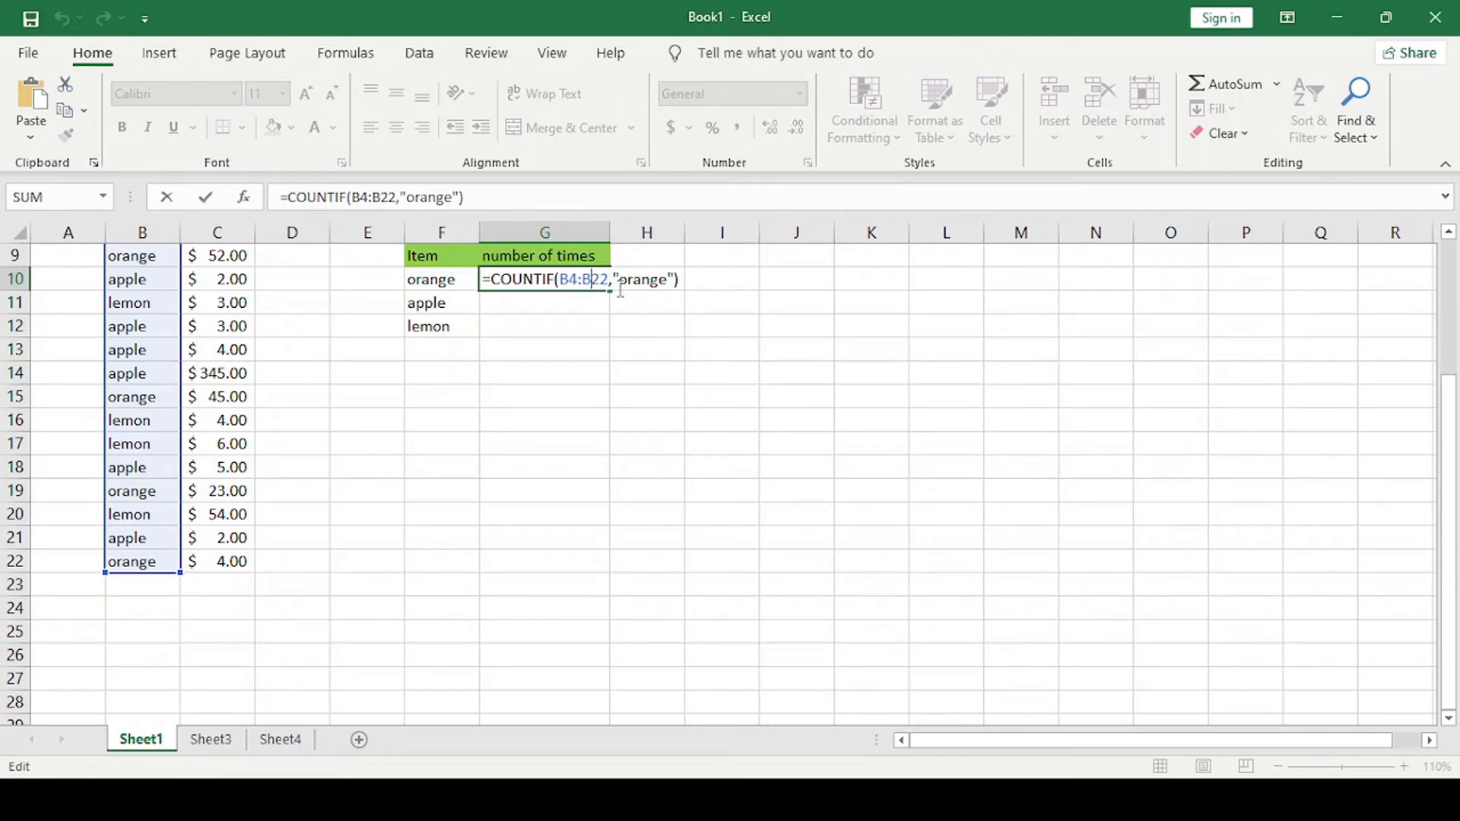
{"action": "left_click", "coordinate": [688, 280]}
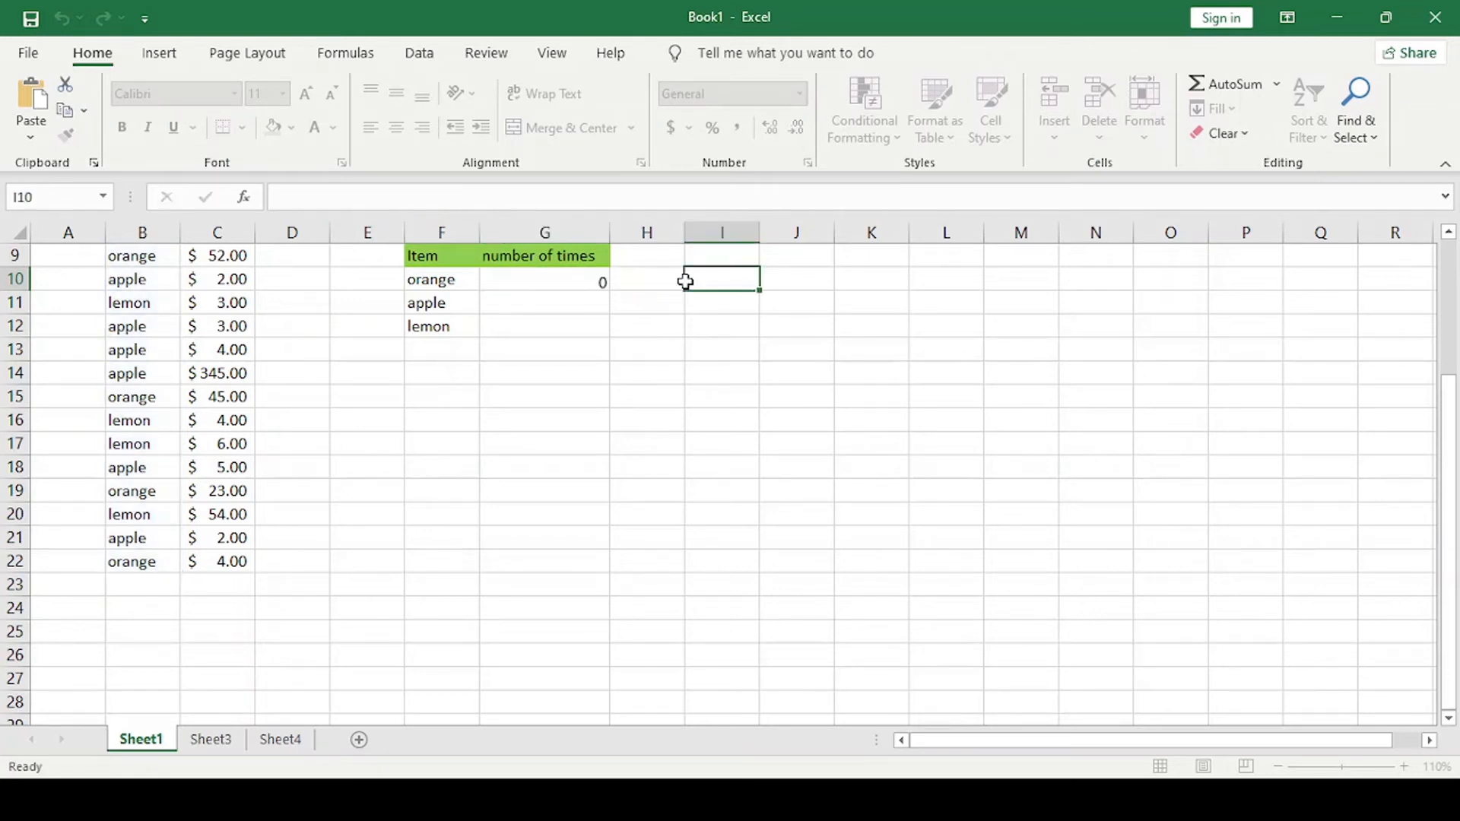
{"action": "double_click", "coordinate": [597, 277]}
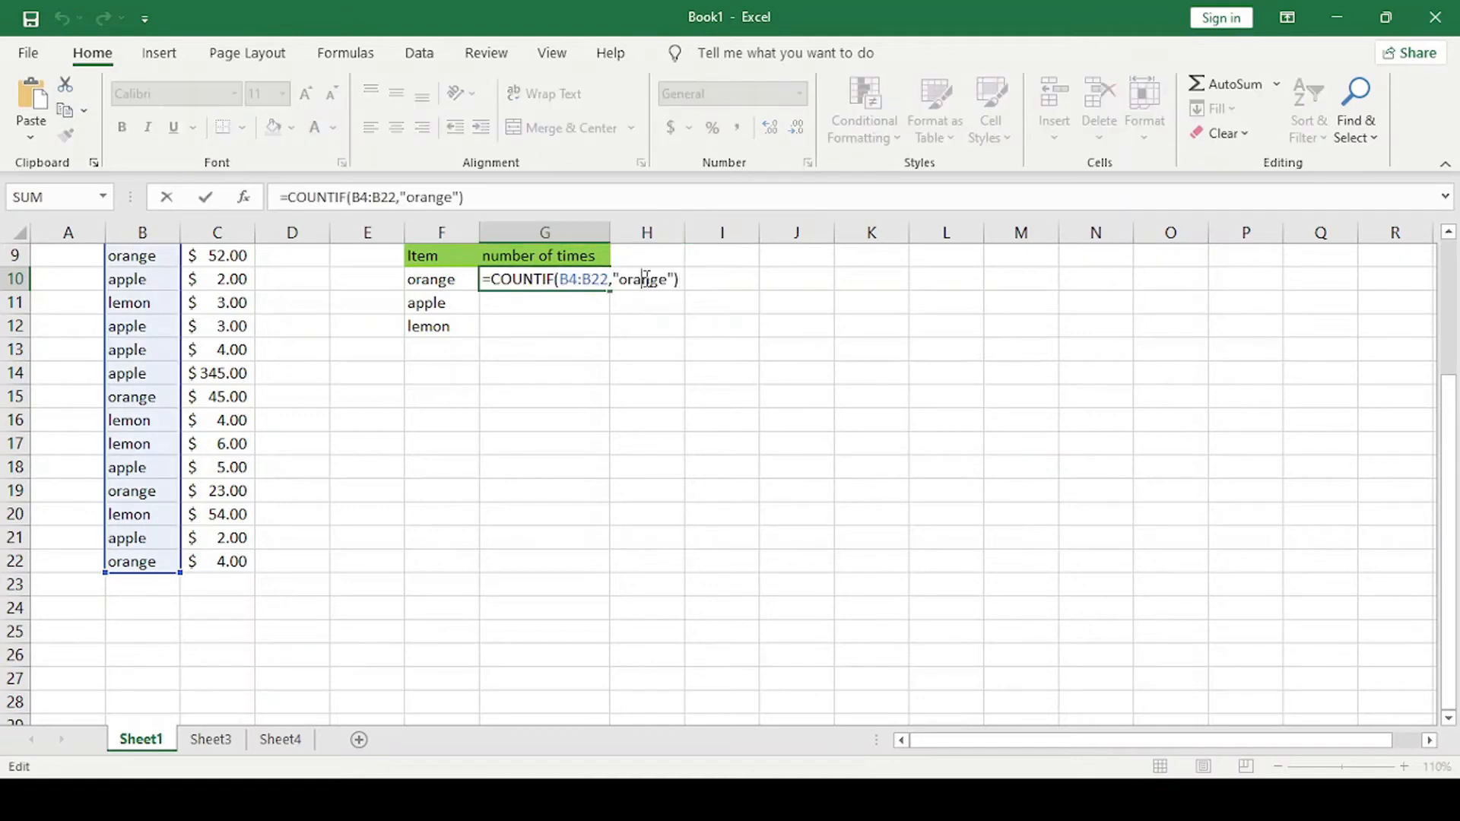
{"action": "key", "text": "End"}
{"action": "key", "text": "Left"}
{"action": "key", "text": "BackSpace"}
{"action": "key", "text": "BackSpace"}
{"action": "key", "text": "BackSpace"}
{"action": "key", "text": "BackSpace"}
{"action": "key", "text": "BackSpace"}
{"action": "key", "text": "BackSpace"}
{"action": "key", "text": "BackSpace"}
{"action": "key", "text": "BackSpace"}
{"action": "key", "text": "BackSpace"}
{"action": "key", "text": "BackSpace"}
{"action": "key", "text": "BackSpace"}
{"action": "key", "text": "BackSpace"}
{"action": "key", "text": "BackSpace"}
{"action": "key", "text": "BackSpace"}
{"action": "key", "text": "BackSpace"}
{"action": "key", "text": "BackSpace"}
{"action": "key", "text": "BackSpace"}
{"action": "key", "text": "BackSpace"}
{"action": "key", "text": "BackSpace"}
{"action": "key", "text": "BackSpace"}
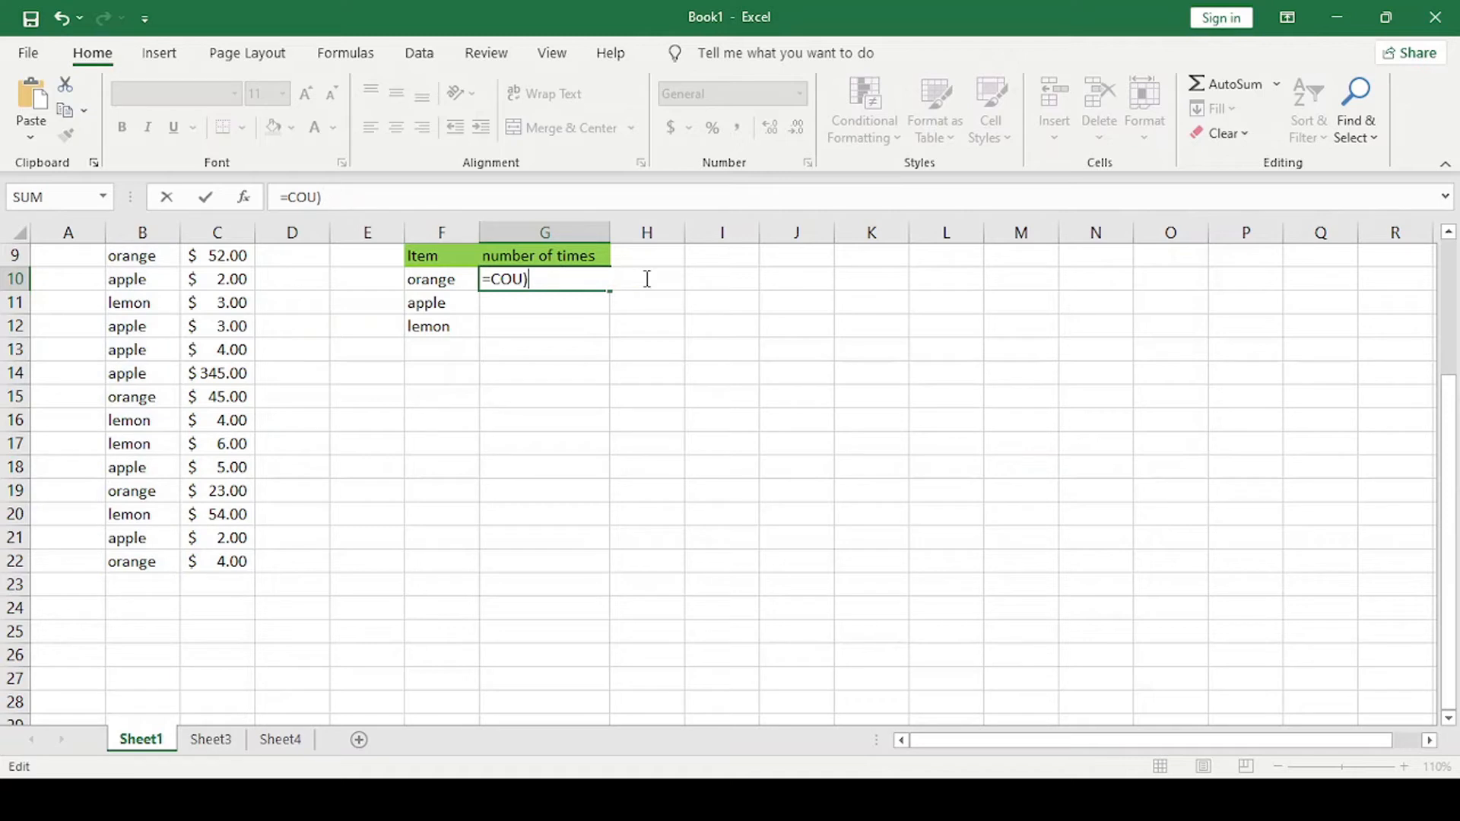
{"action": "key", "text": "BackSpace"}
{"action": "key", "text": "BackSpace"}
{"action": "key", "text": "BackSpace"}
{"action": "key", "text": "BackSpace"}
{"action": "key", "text": "BackSpace"}
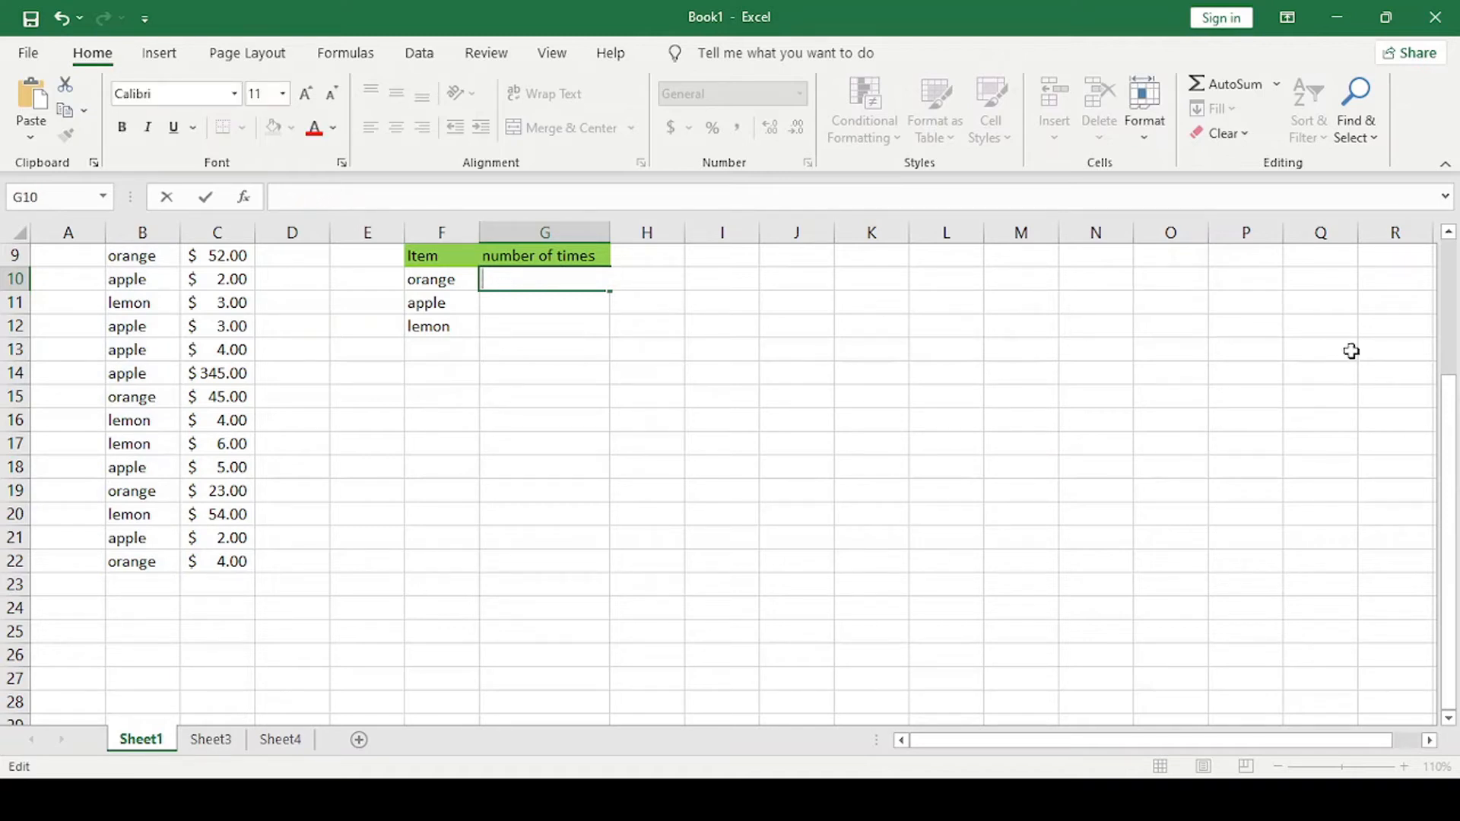
Select the fruit entries in cells B4 to B22, leaving out the header.
{"action": "left_click_drag", "start_coordinate": [1449, 409], "coordinate": [1449, 271]}
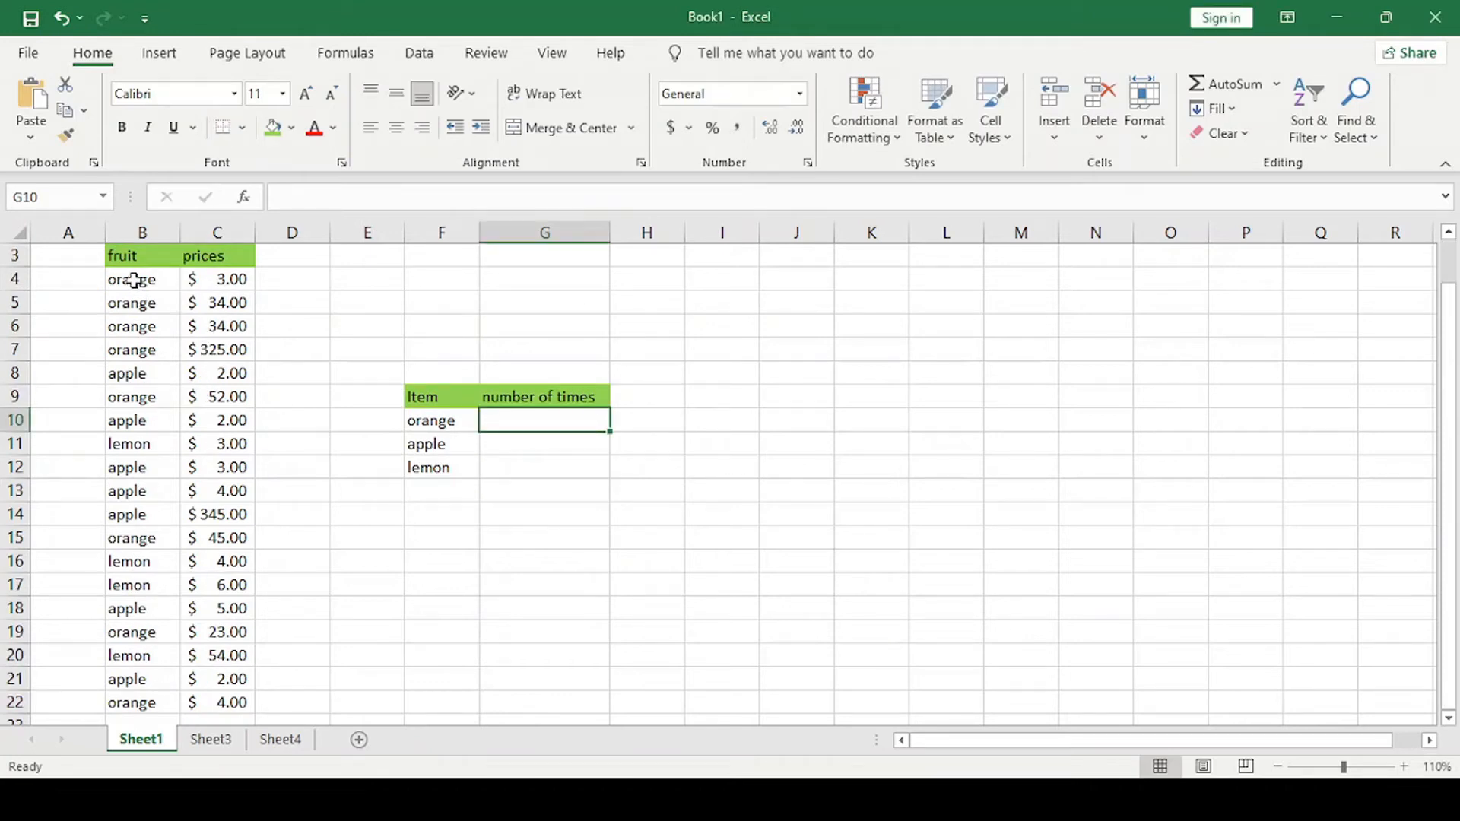
{"action": "left_click_drag", "start_coordinate": [134, 282], "coordinate": [145, 694]}
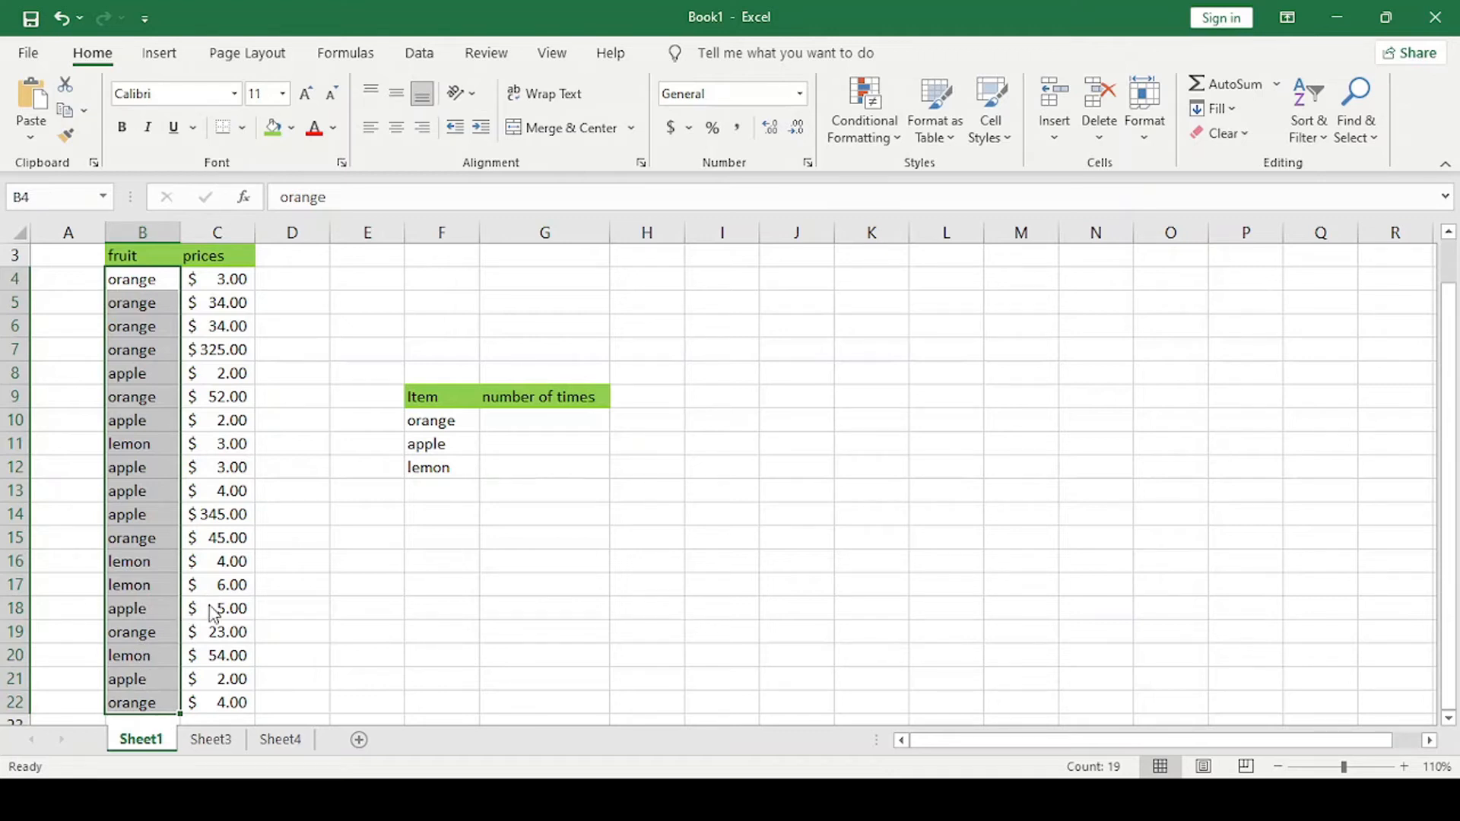
{"action": "key", "text": "alt+Tab"}
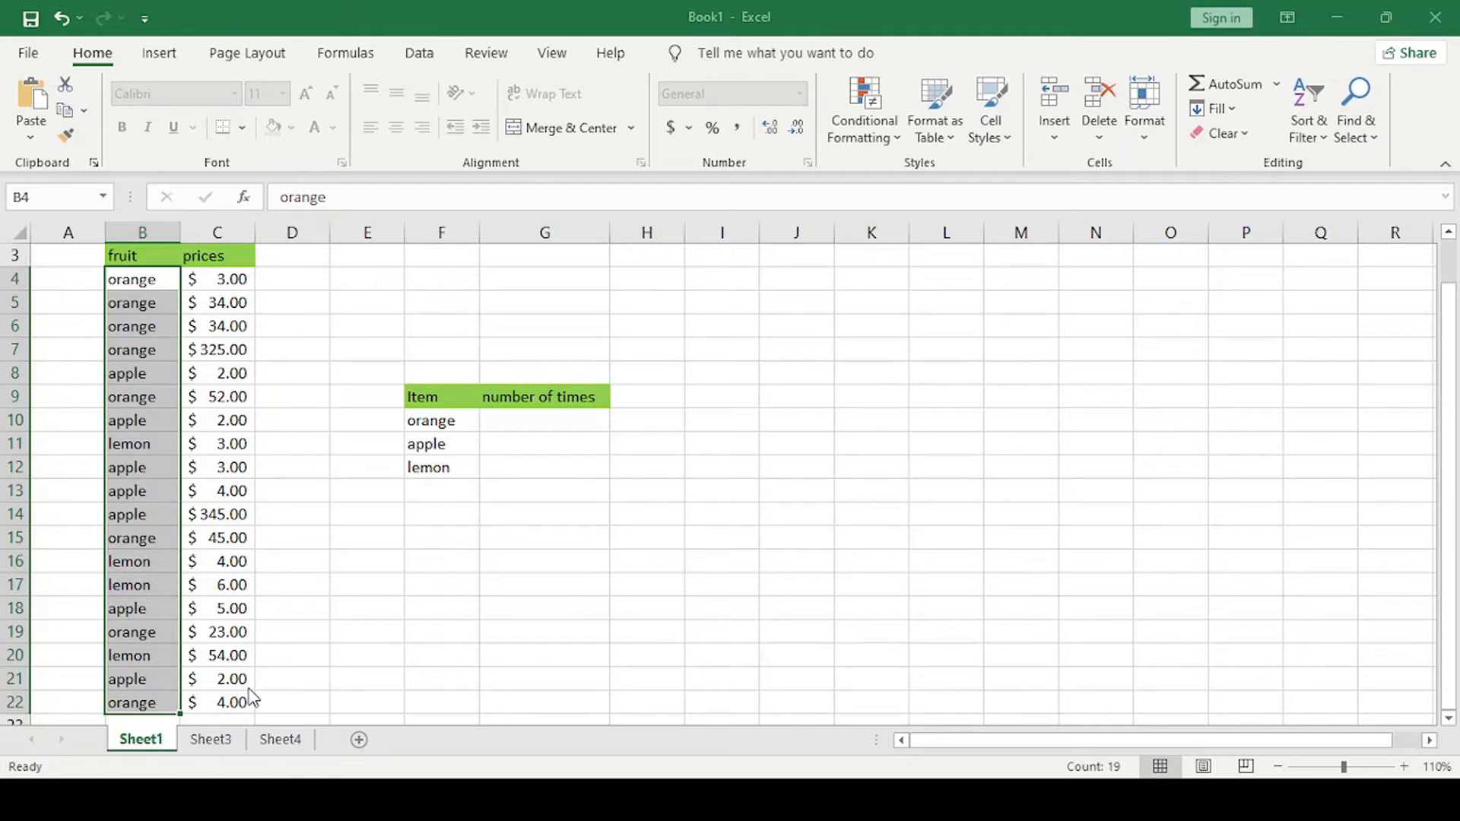
Enter the formula =COUNTIF(Fruit,"orange") in cell G10, using the fruit entries B4 to B22 as the range.
{"action": "left_click", "coordinate": [511, 427]}
{"action": "type", "text": "=coun"}
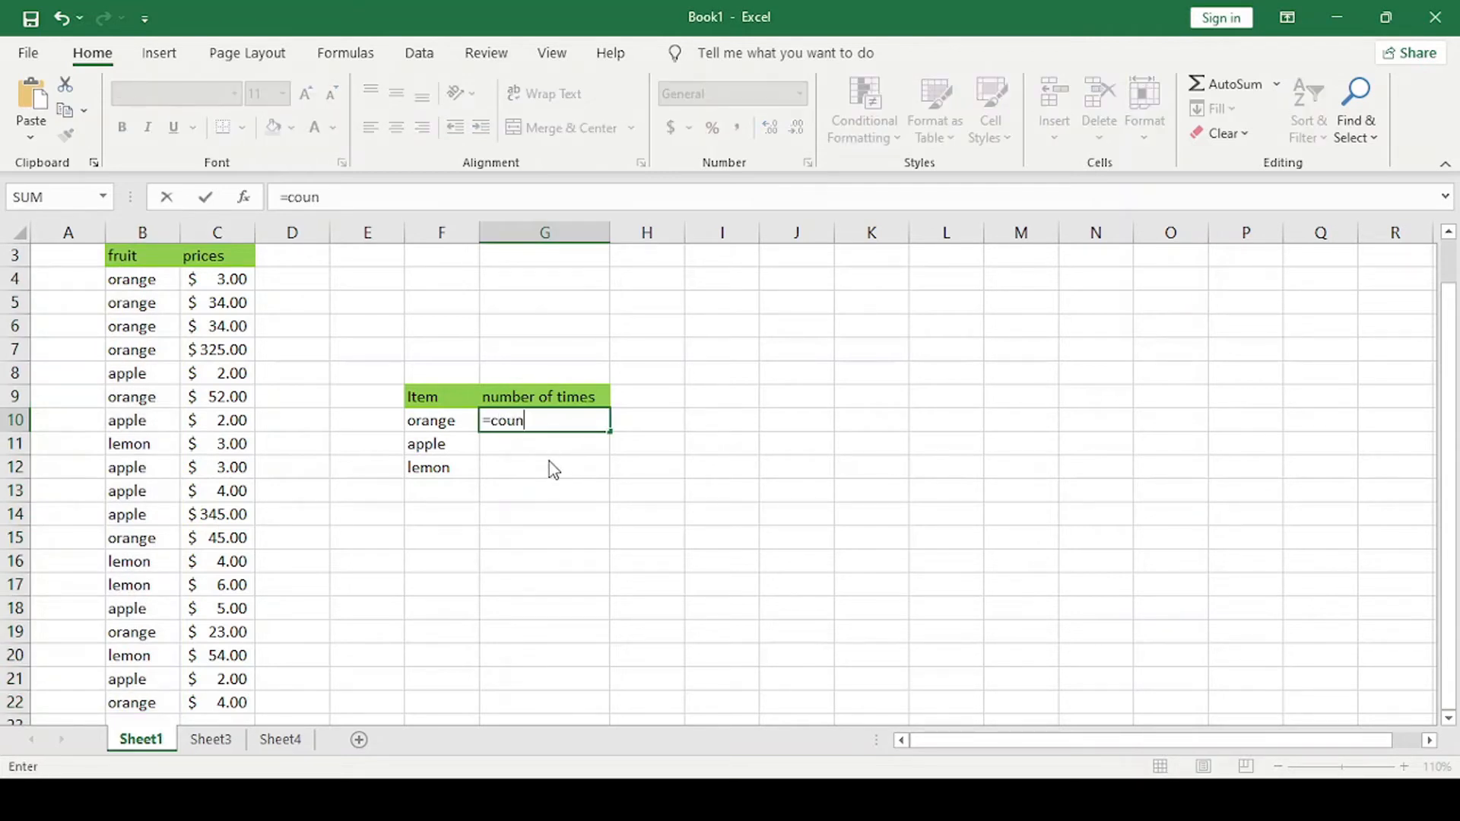
{"action": "type", "text": "tif("}
{"action": "left_click_drag", "start_coordinate": [126, 279], "coordinate": [143, 677]}
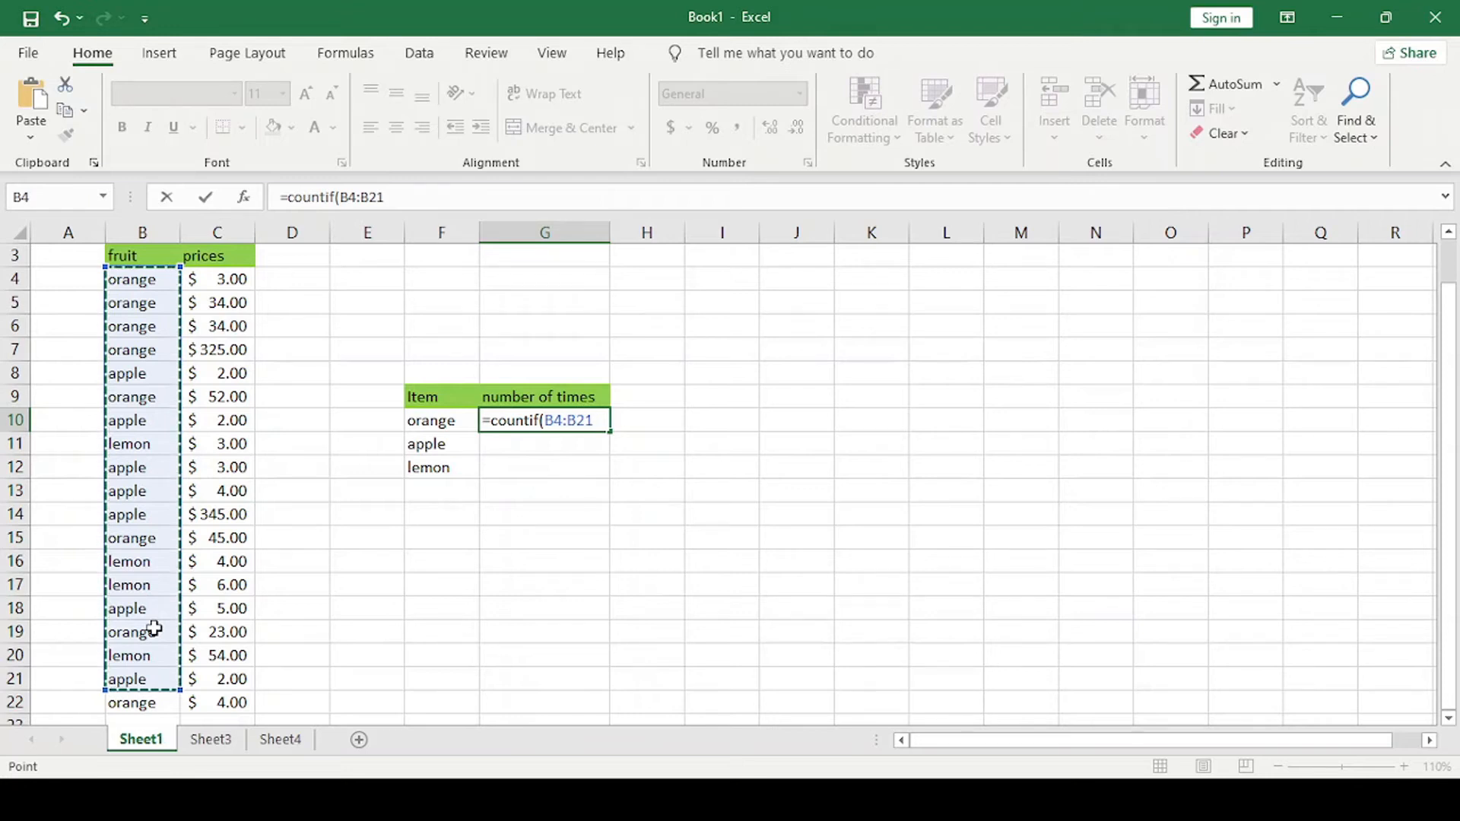
{"action": "key", "text": "shift+Down"}
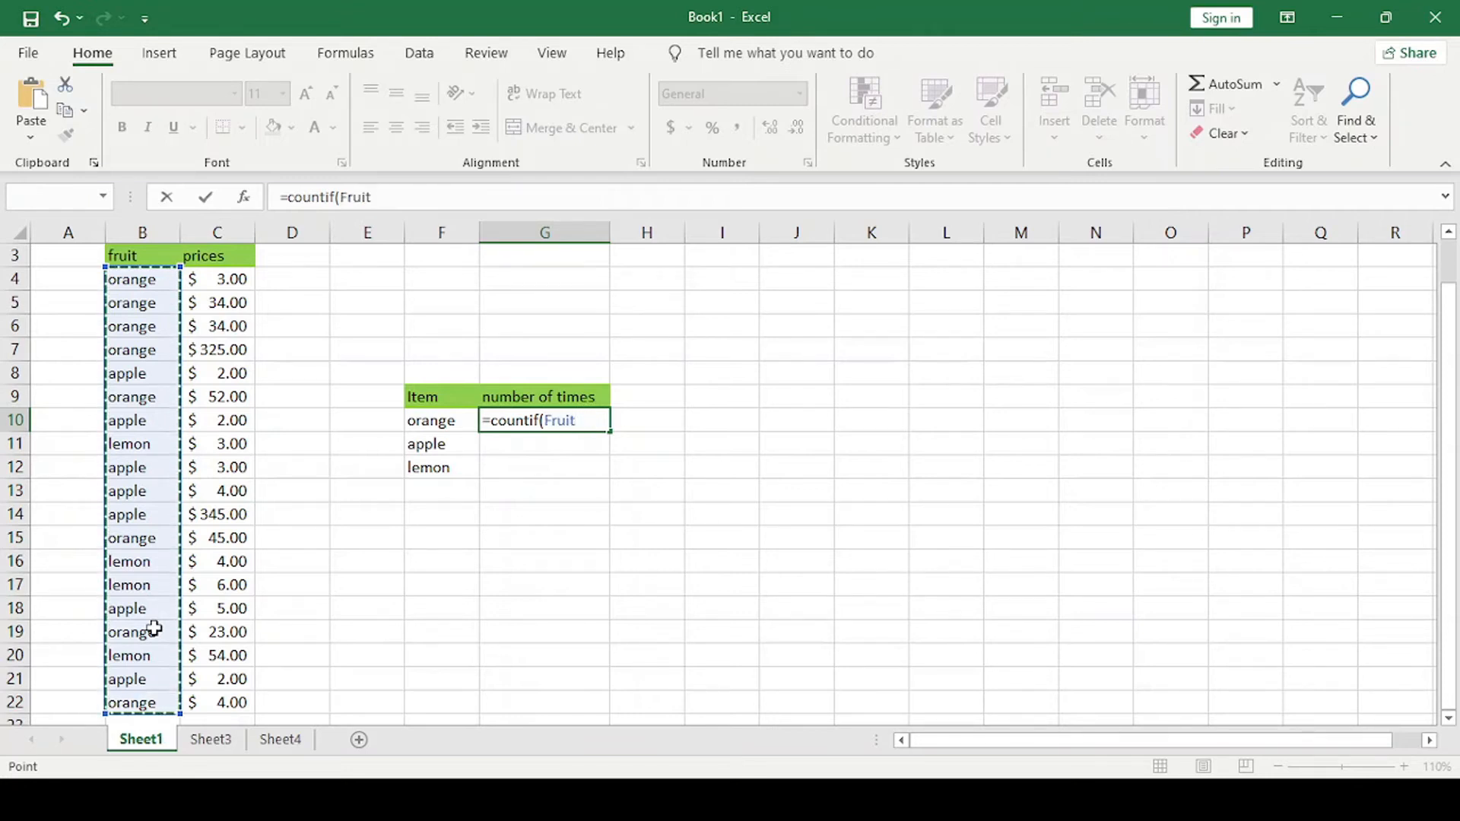
{"action": "type", "text": ","}
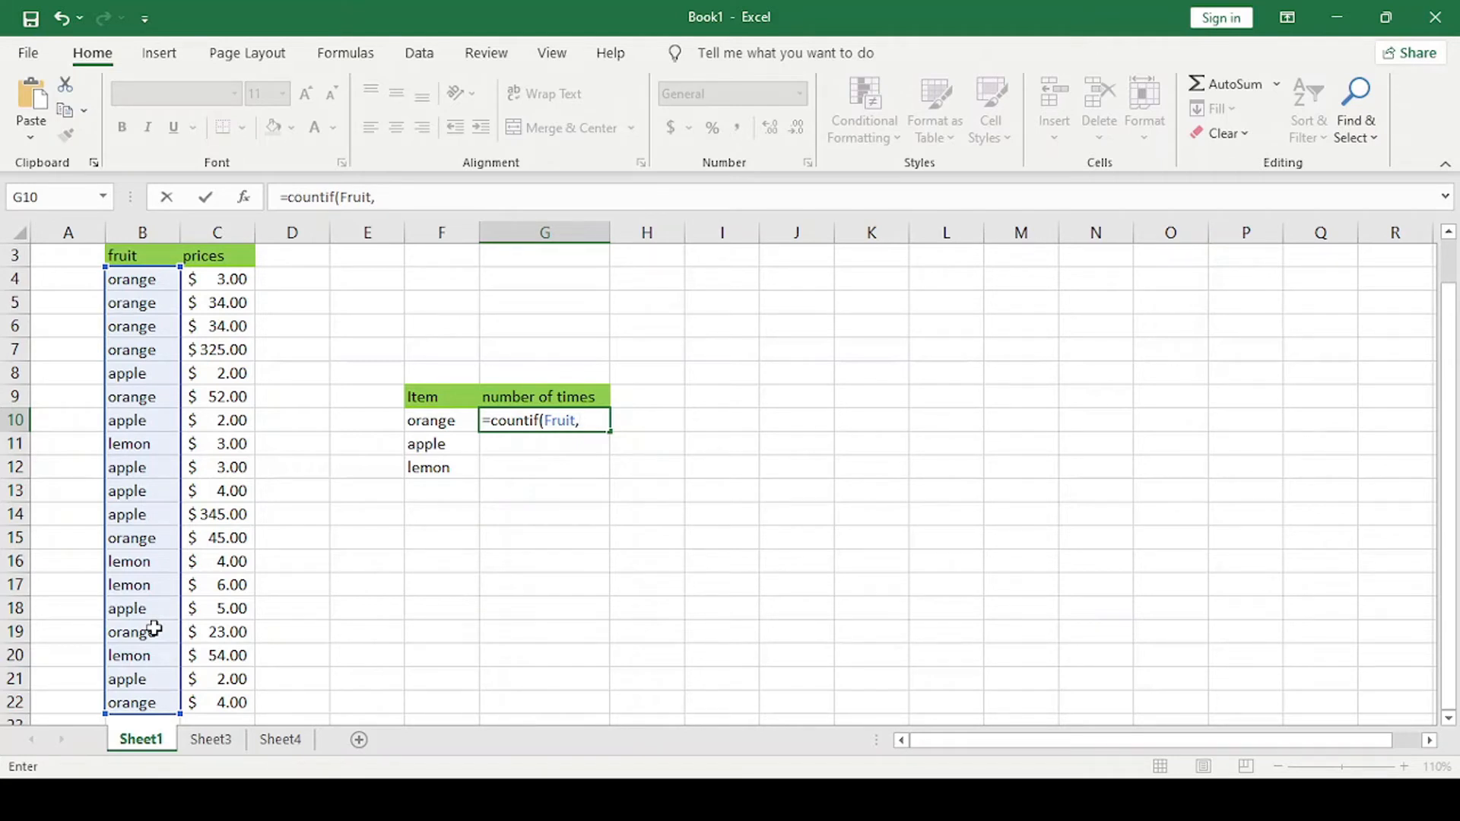
{"action": "type", "text": "\"orange\""}
{"action": "key", "text": "Return"}
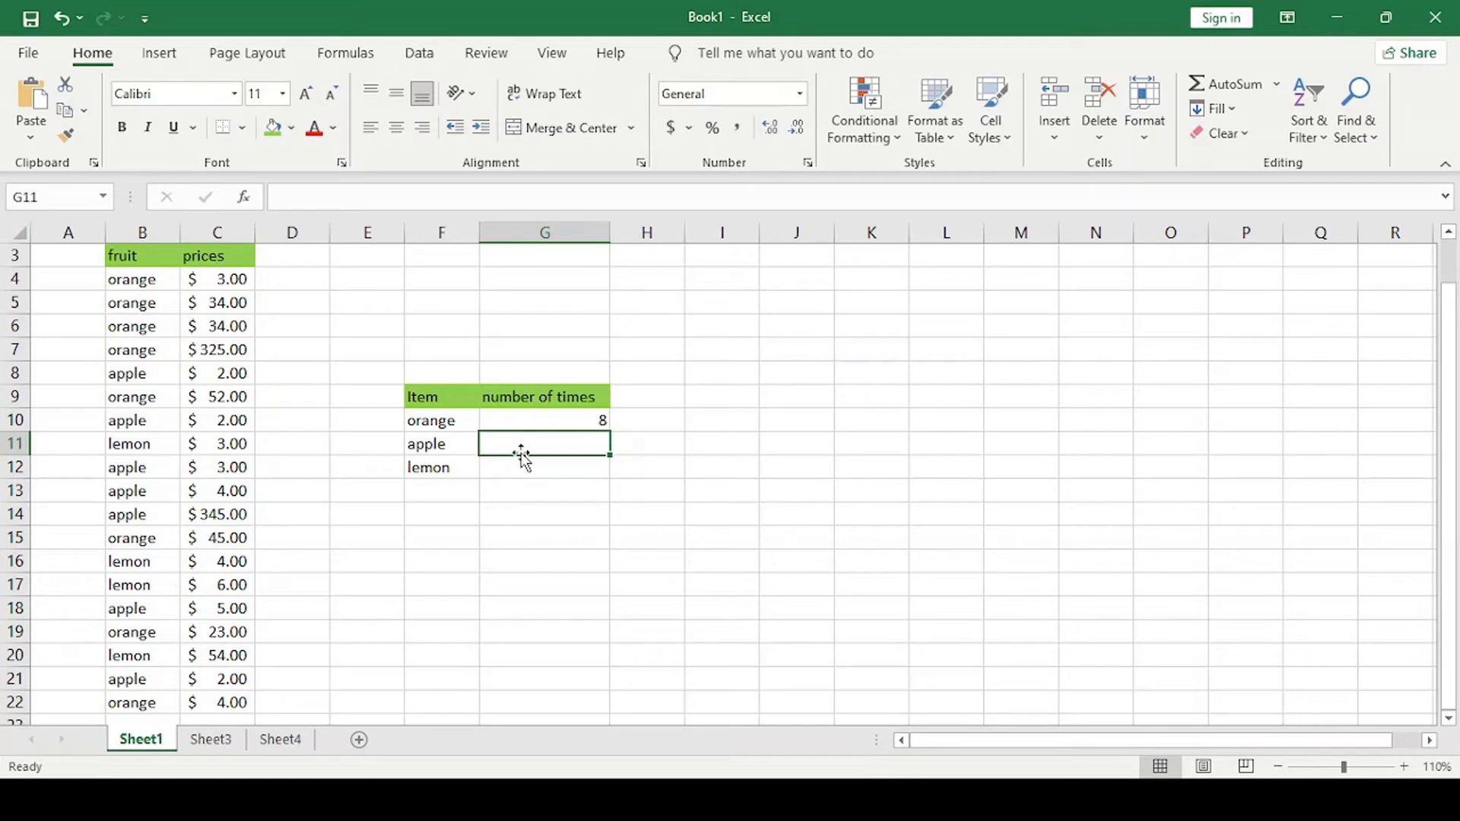
Abandon the formula started in G11 and delete the defined name Fruit from the workbook.
{"action": "type", "text": "="}
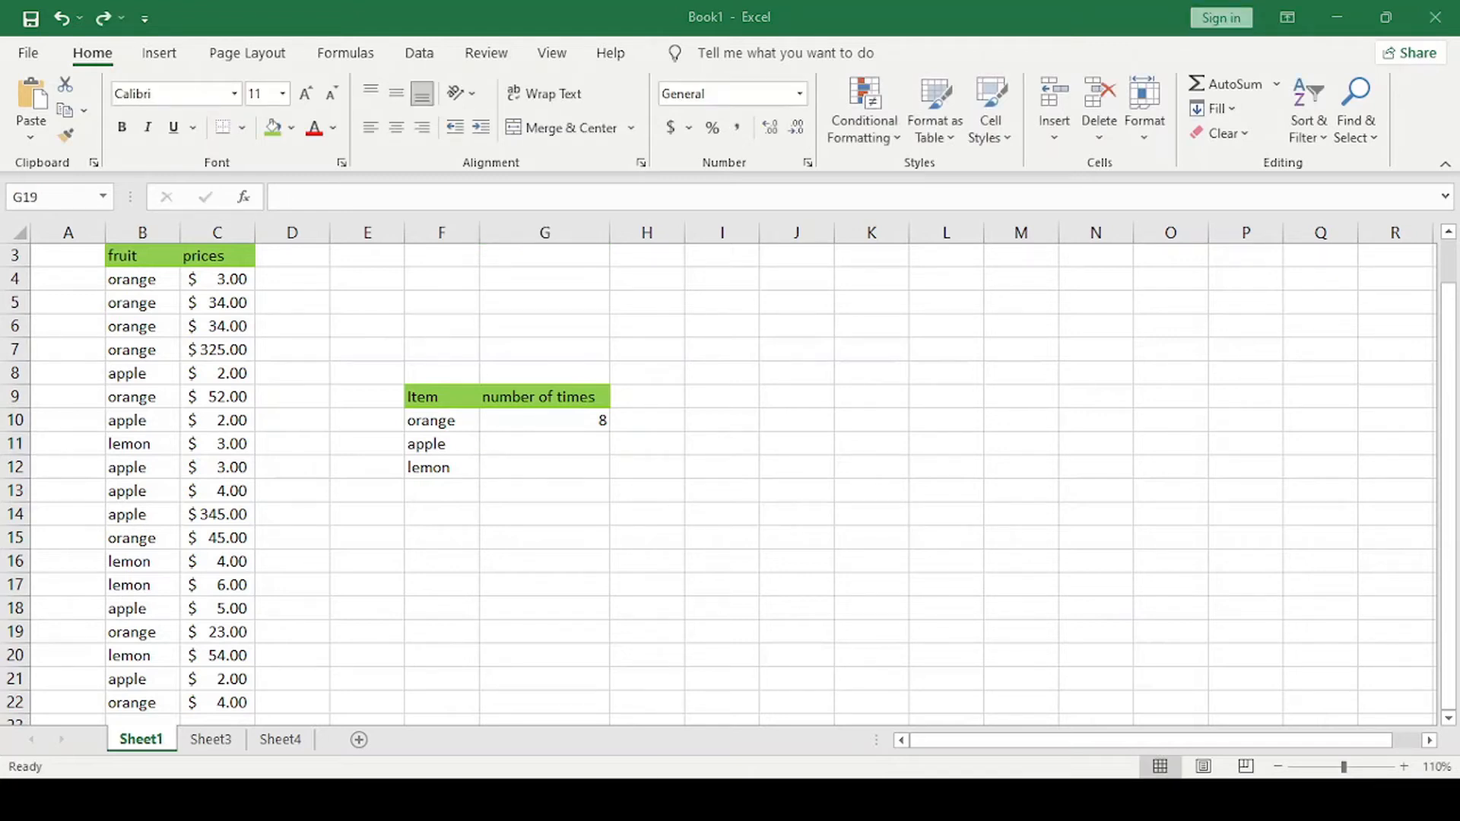
{"action": "left_click", "coordinate": [638, 772]}
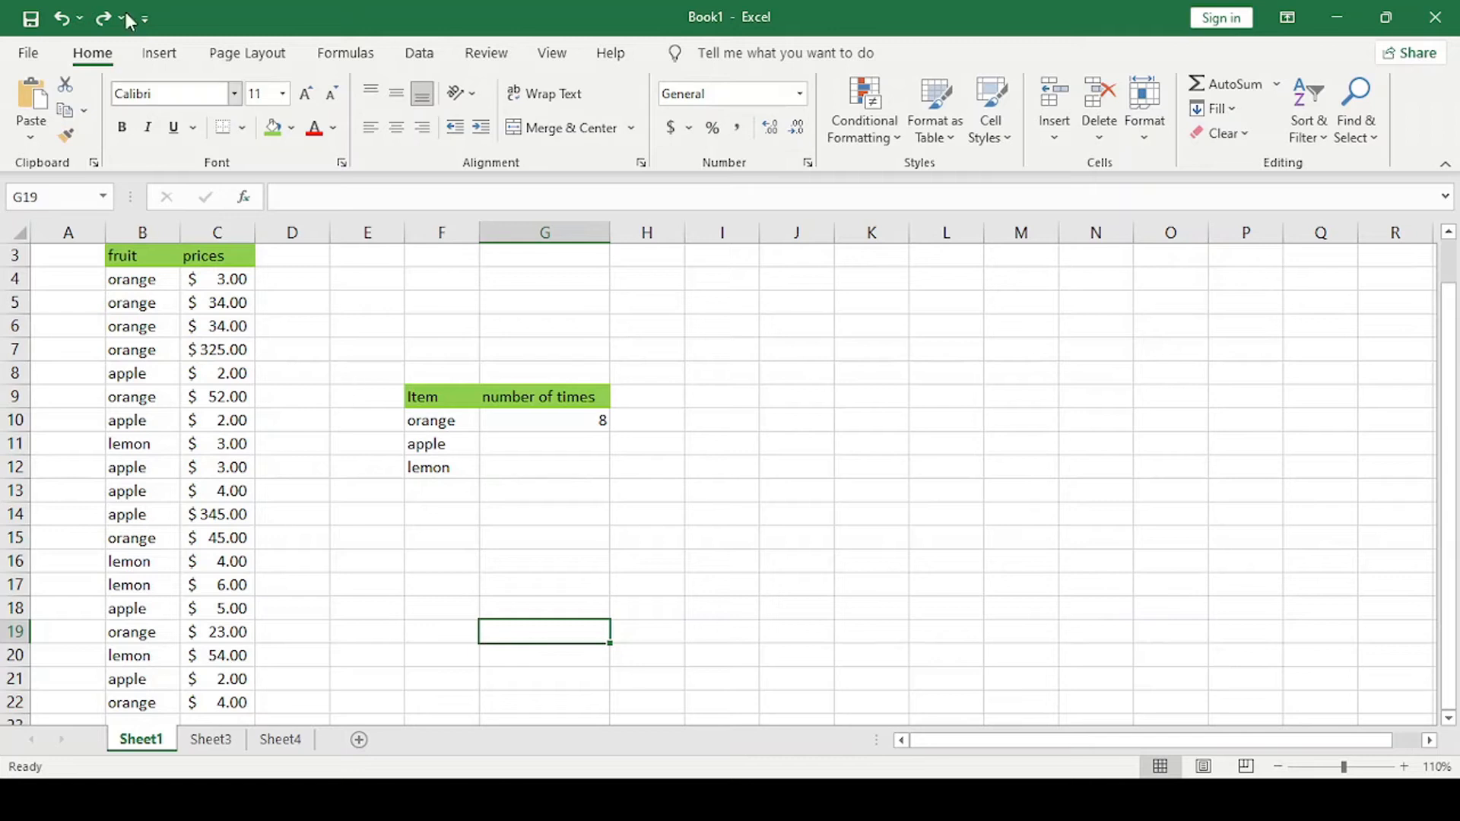
{"action": "left_click", "coordinate": [341, 53]}
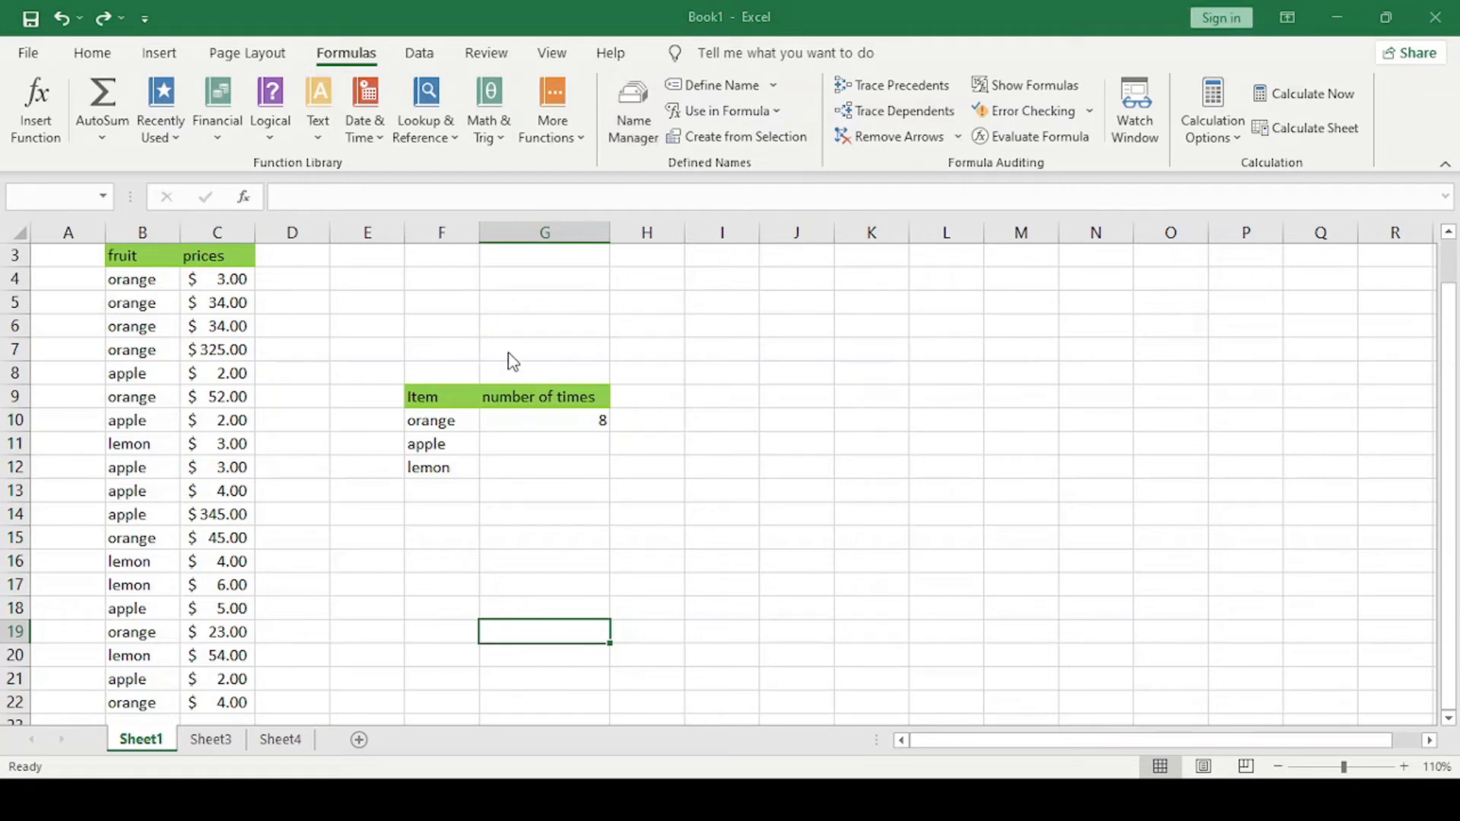
{"action": "left_click", "coordinate": [726, 418]}
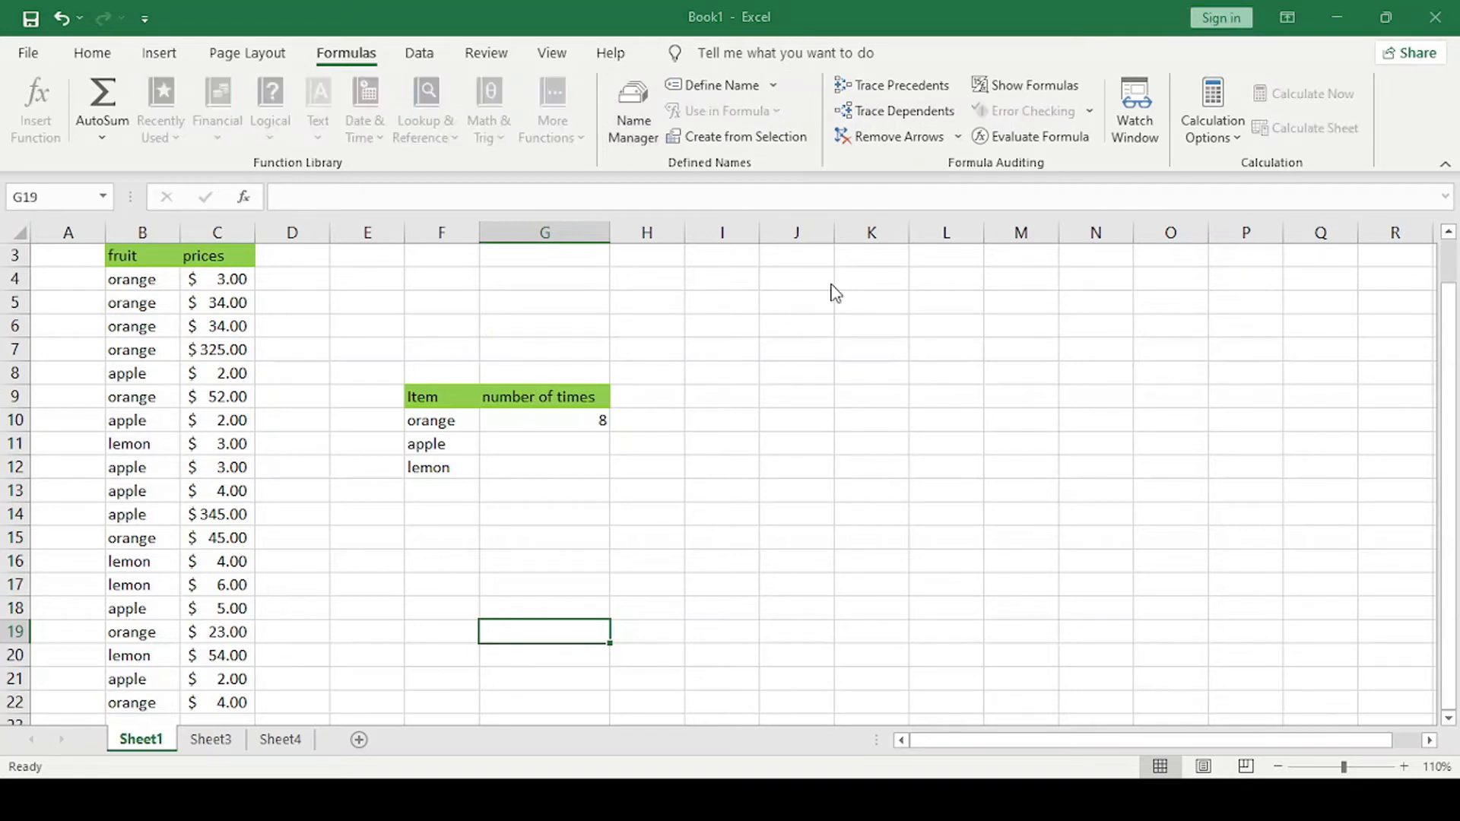
{"action": "left_click", "coordinate": [809, 314]}
Clear the COUNTIF formula based on the Fruit name from cell G10 completely.
{"action": "left_click", "coordinate": [558, 420]}
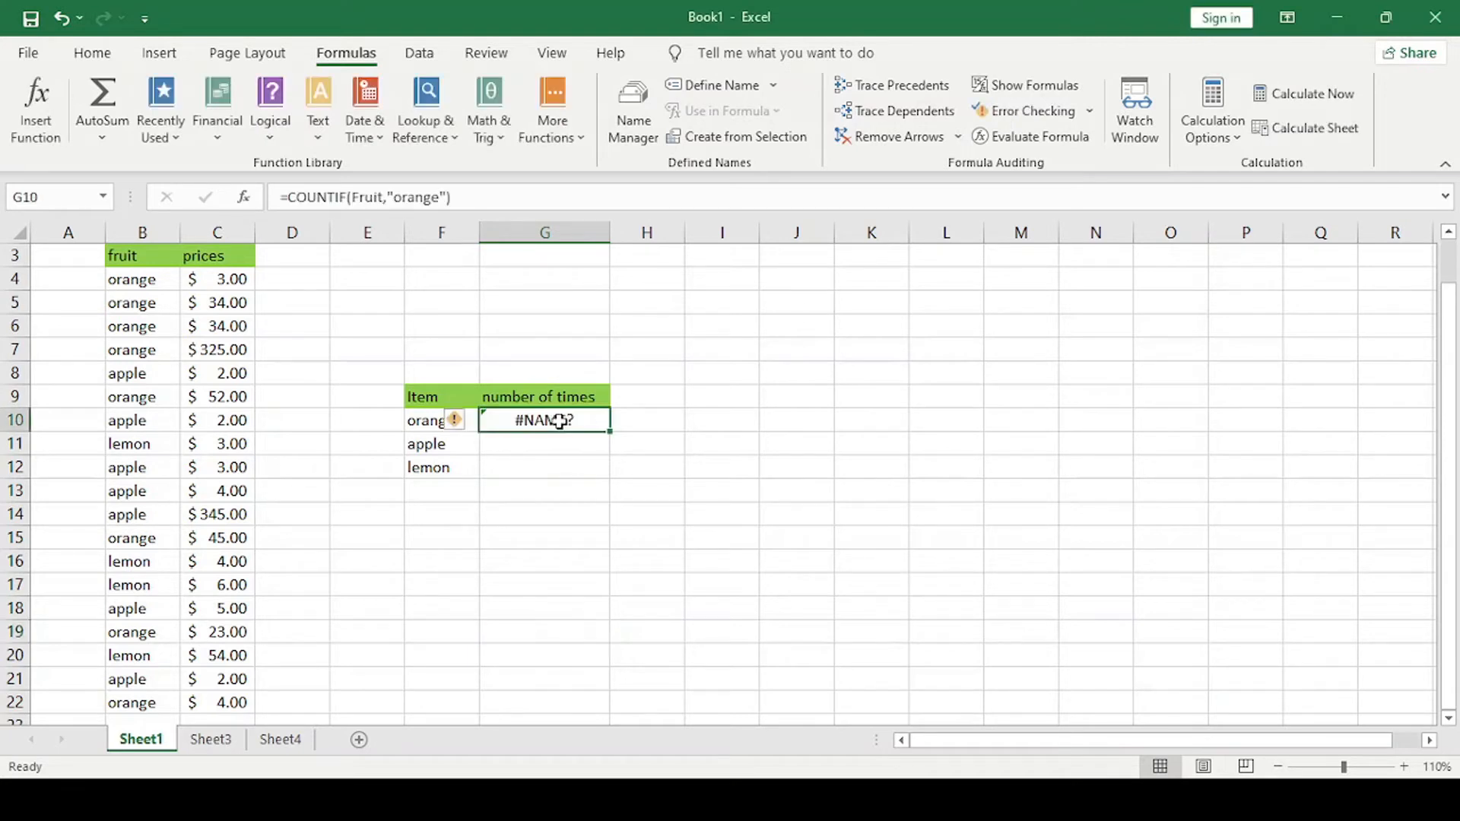
{"action": "double_click", "coordinate": [578, 416]}
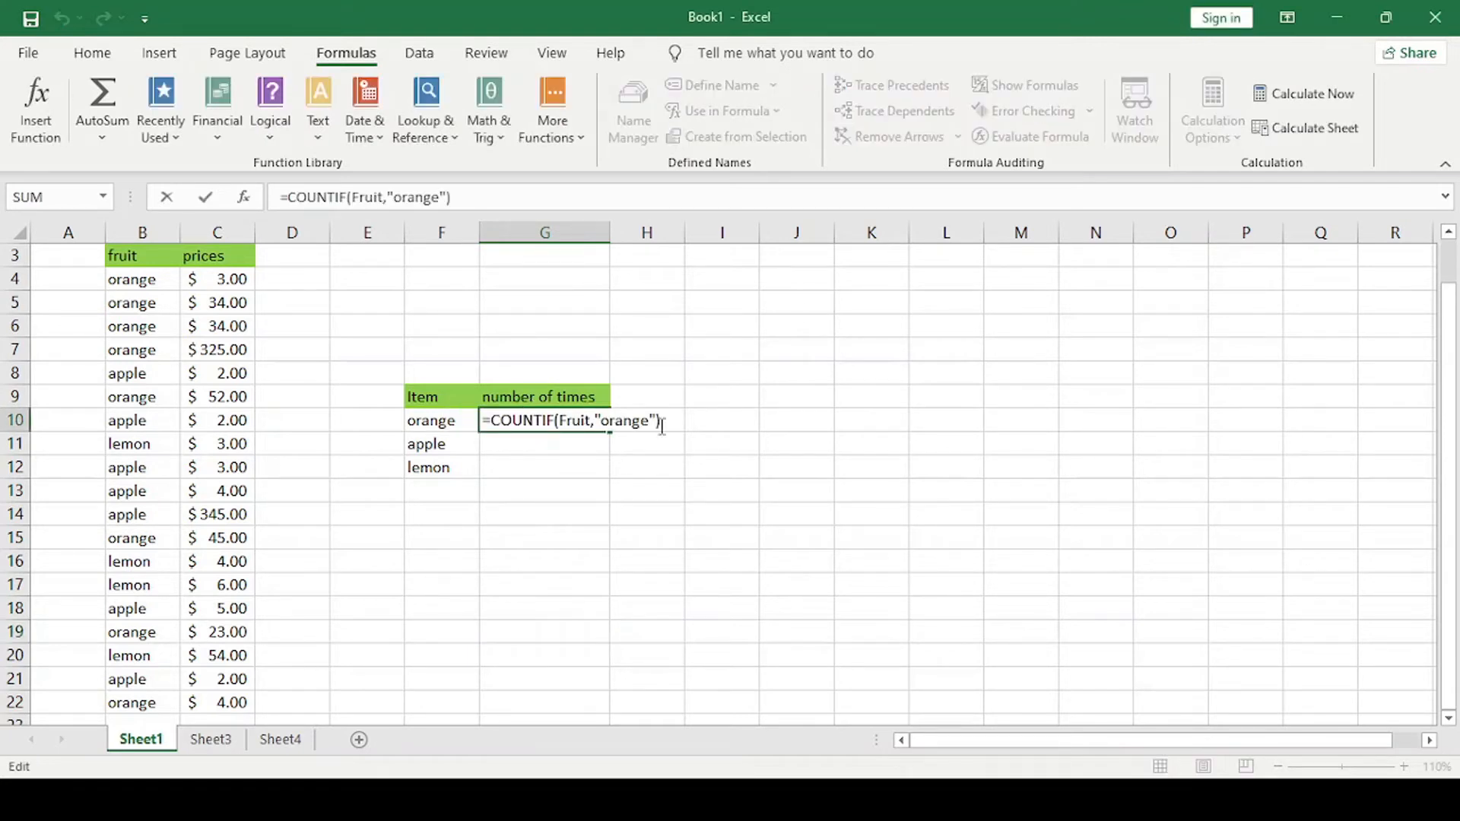
{"action": "key", "text": "Right"}
{"action": "key", "text": "Right"}
{"action": "key", "text": "Right"}
{"action": "key", "text": "Right"}
{"action": "key", "text": "Right"}
{"action": "key", "text": "Right"}
{"action": "key", "text": "Right"}
{"action": "key", "text": "Right"}
{"action": "key", "text": "BackSpace"}
{"action": "key", "text": "BackSpace"}
{"action": "key", "text": "BackSpace"}
{"action": "key", "text": "BackSpace"}
{"action": "key", "text": "BackSpace"}
{"action": "key", "text": "BackSpace"}
{"action": "key", "text": "BackSpace"}
{"action": "key", "text": "BackSpace"}
{"action": "key", "text": "BackSpace"}
{"action": "key", "text": "BackSpace"}
{"action": "key", "text": "BackSpace"}
{"action": "key", "text": "BackSpace"}
{"action": "key", "text": "BackSpace"}
{"action": "key", "text": "BackSpace"}
{"action": "key", "text": "BackSpace"}
{"action": "key", "text": "BackSpace"}
{"action": "key", "text": "BackSpace"}
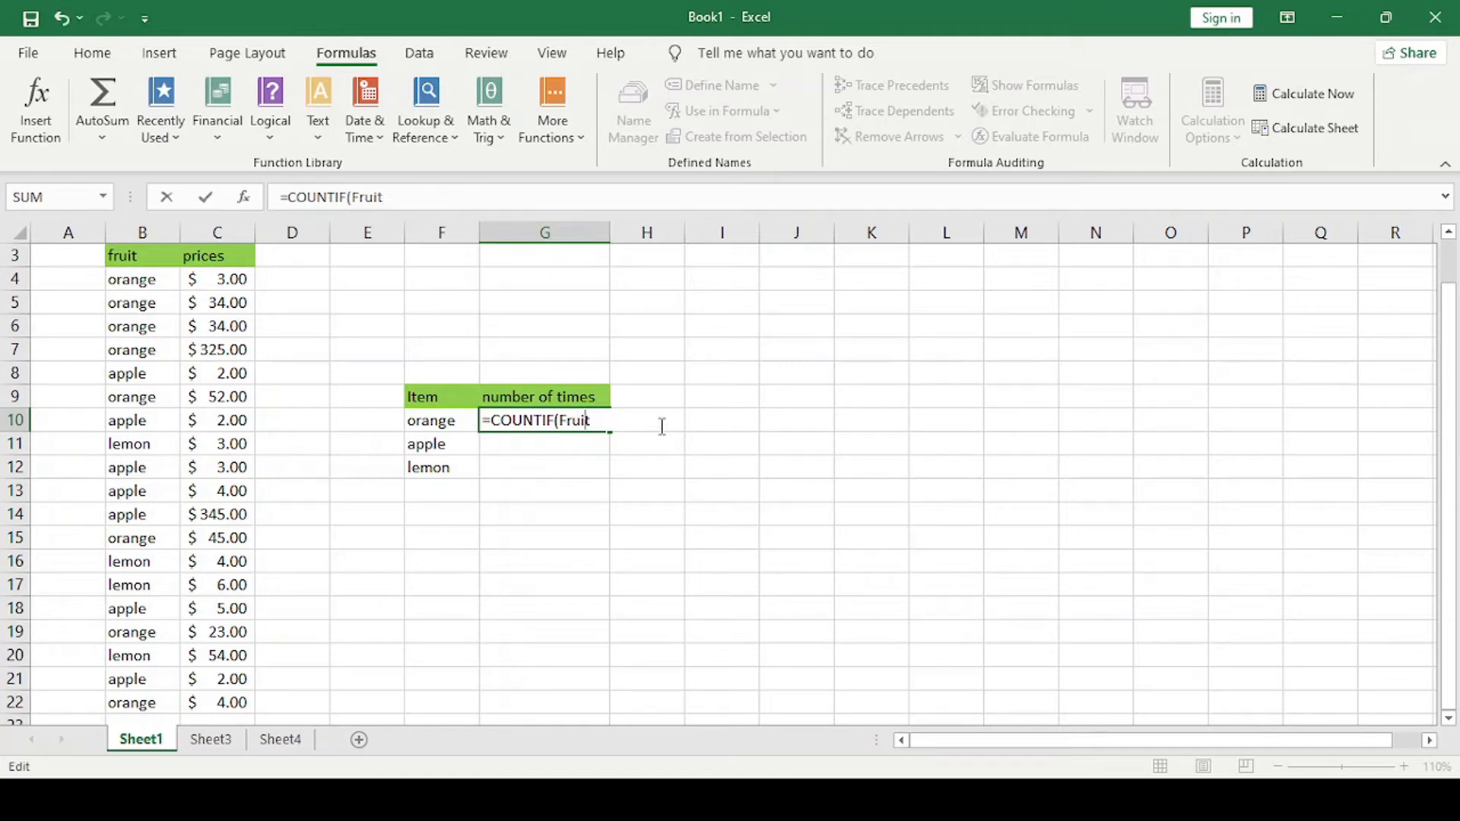
{"action": "key", "text": "BackSpace"}
{"action": "key", "text": "BackSpace"}
{"action": "key", "text": "BackSpace"}
{"action": "key", "text": "BackSpace"}
{"action": "key", "text": "BackSpace"}
{"action": "key", "text": "BackSpace"}
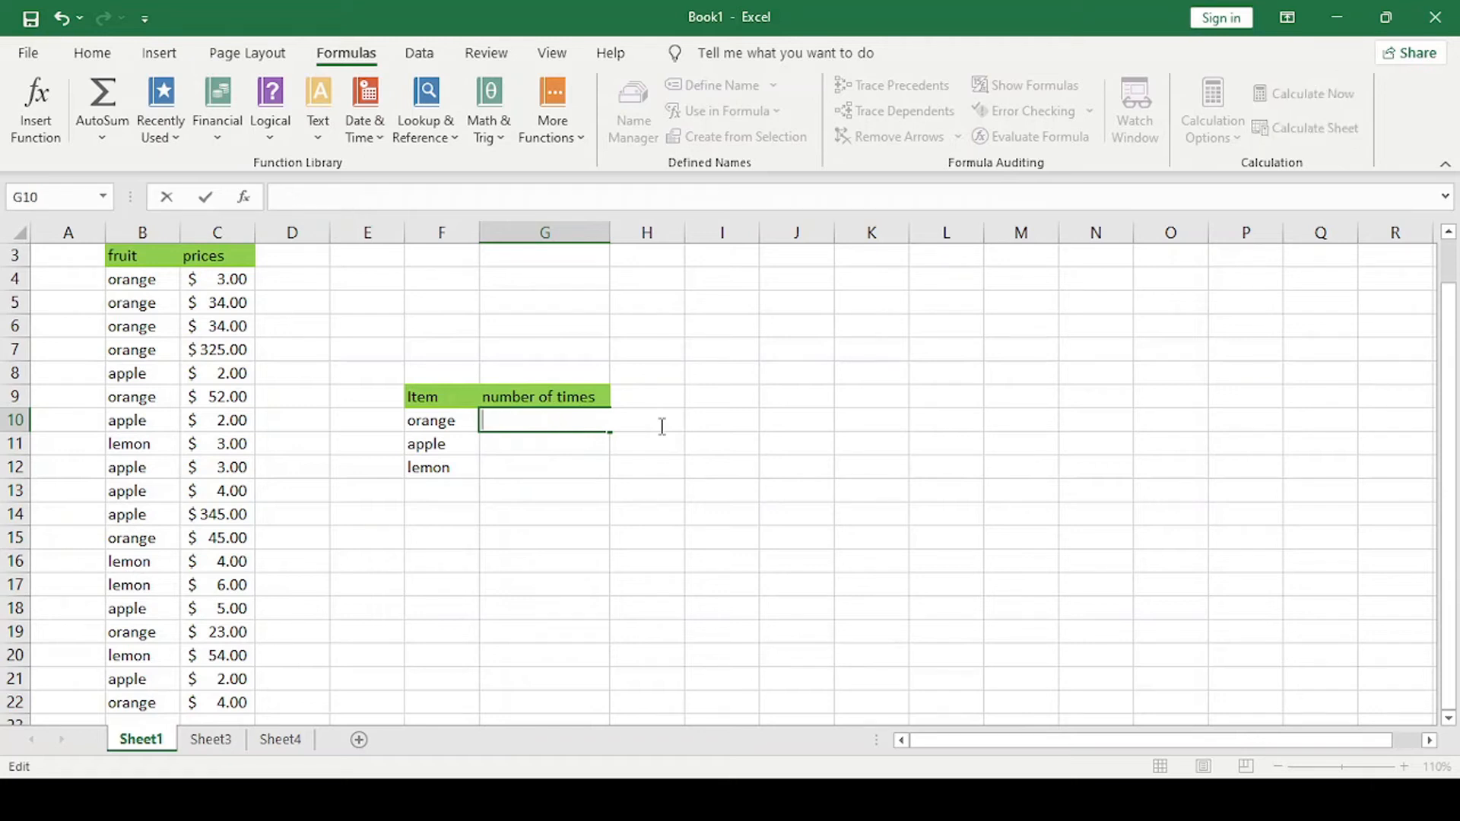
Enter the formula =COUNTIF(B4:B22,"orange") in cell G10 to count the oranges.
{"action": "type", "text": "=coun"}
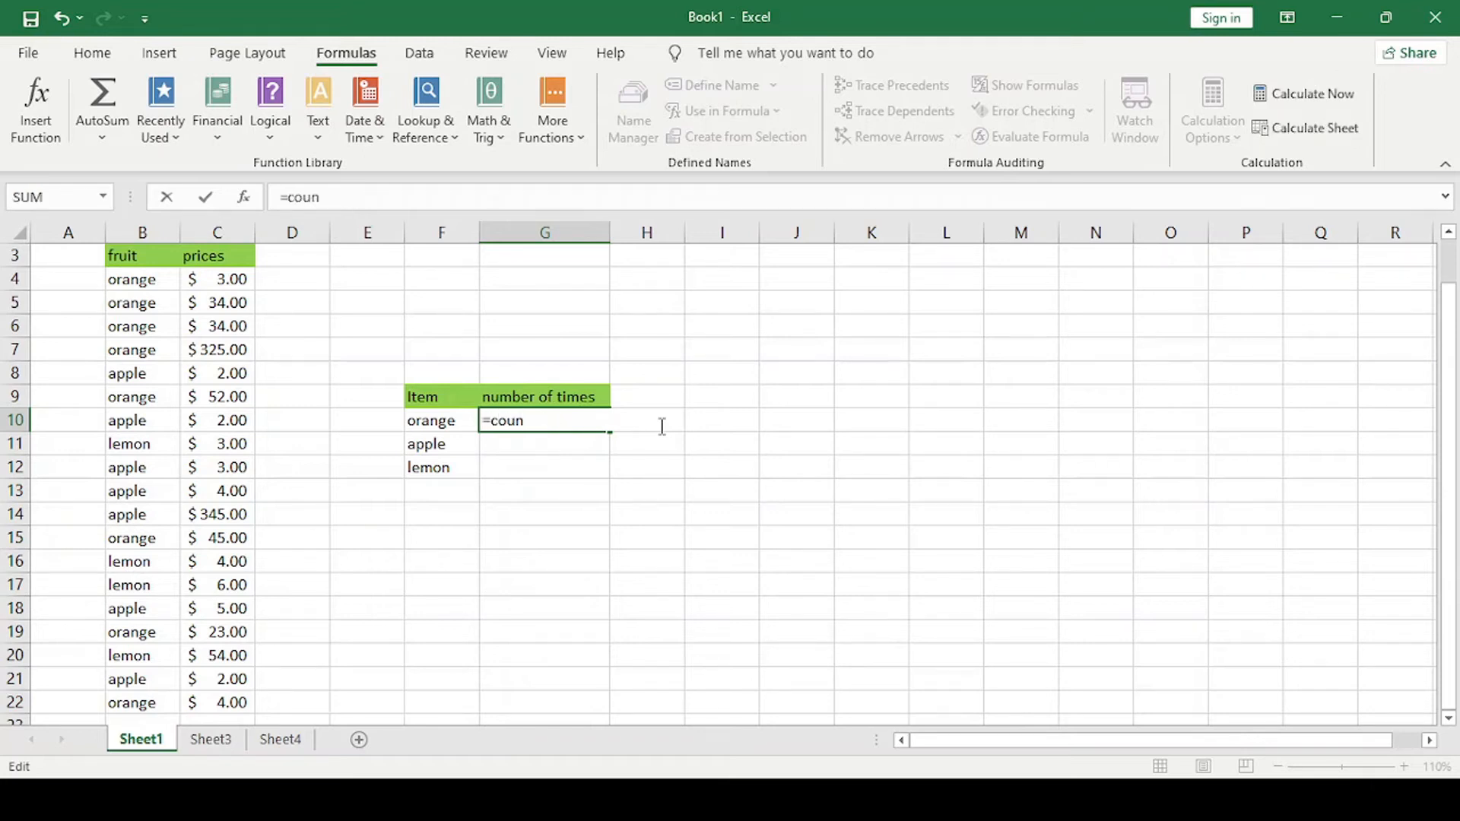
{"action": "type", "text": "tif"}
{"action": "key", "text": "Tab"}
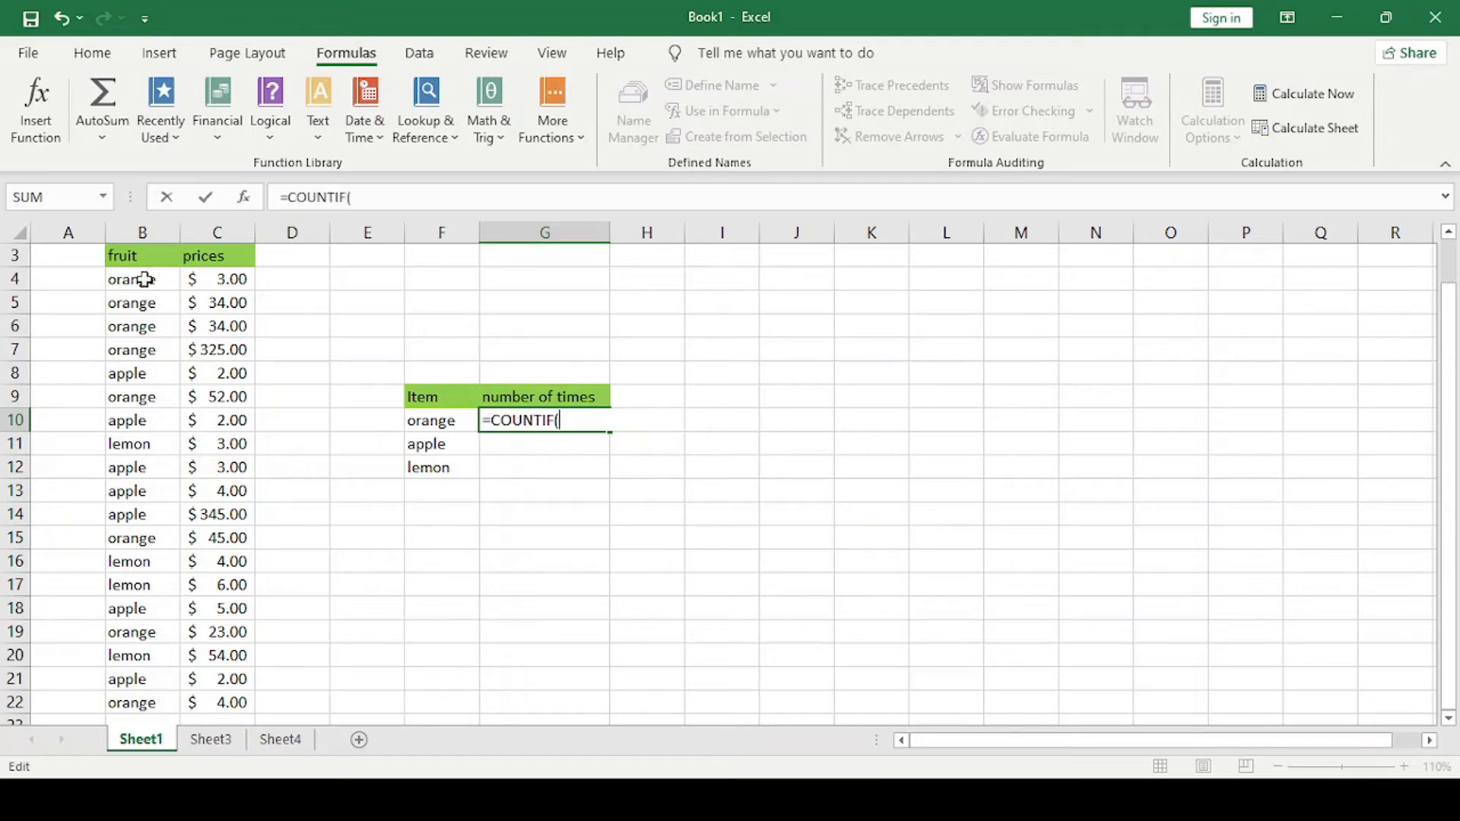
{"action": "left_click_drag", "start_coordinate": [144, 279], "coordinate": [143, 704]}
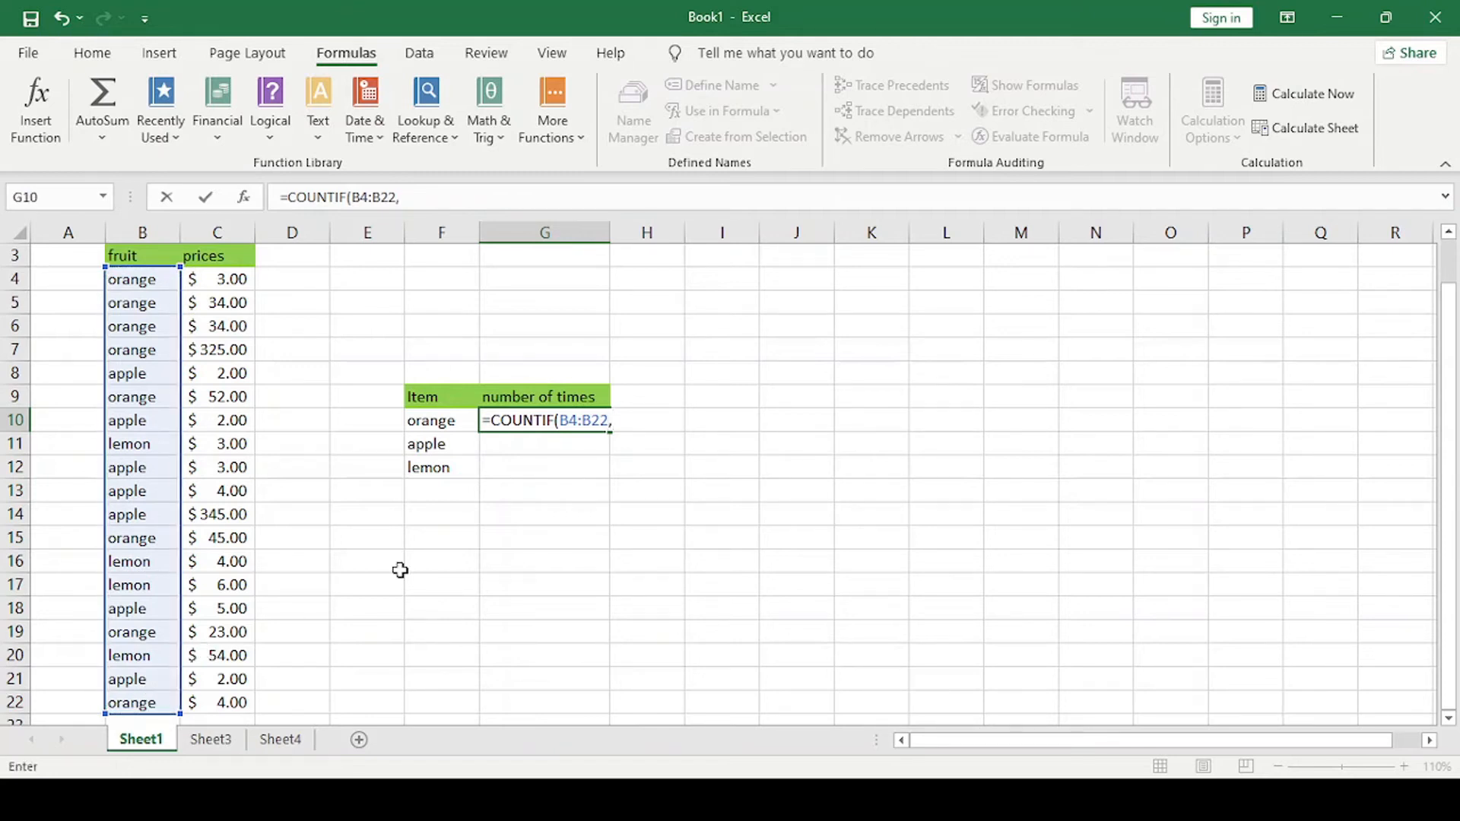
{"action": "type", "text": "\"orange\""}
{"action": "key", "text": "Return"}
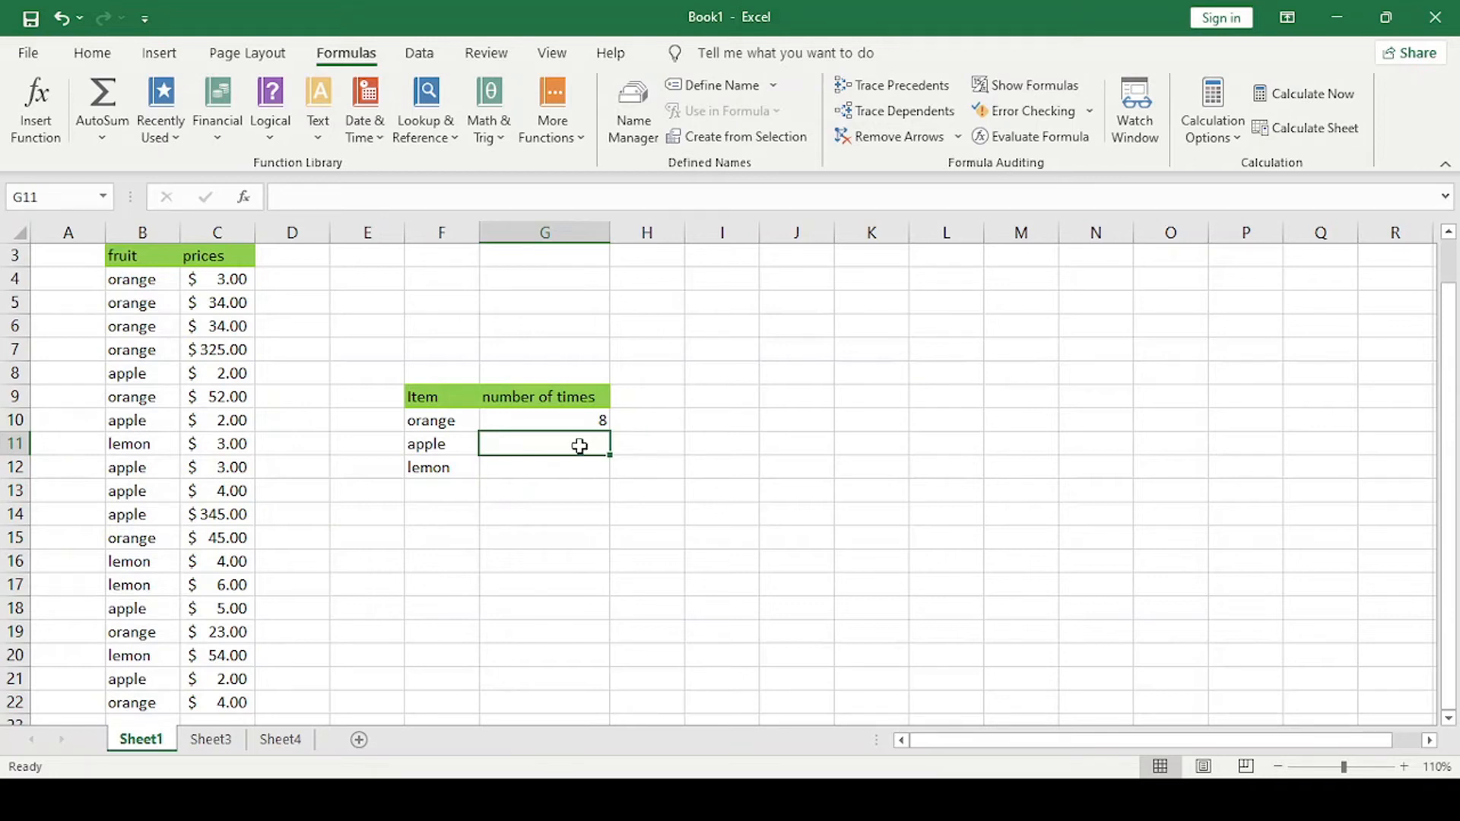
Enter a COUNTIF formula in cell G11 that counts "apple" in the range B4:B22.
{"action": "type", "text": "=c"}
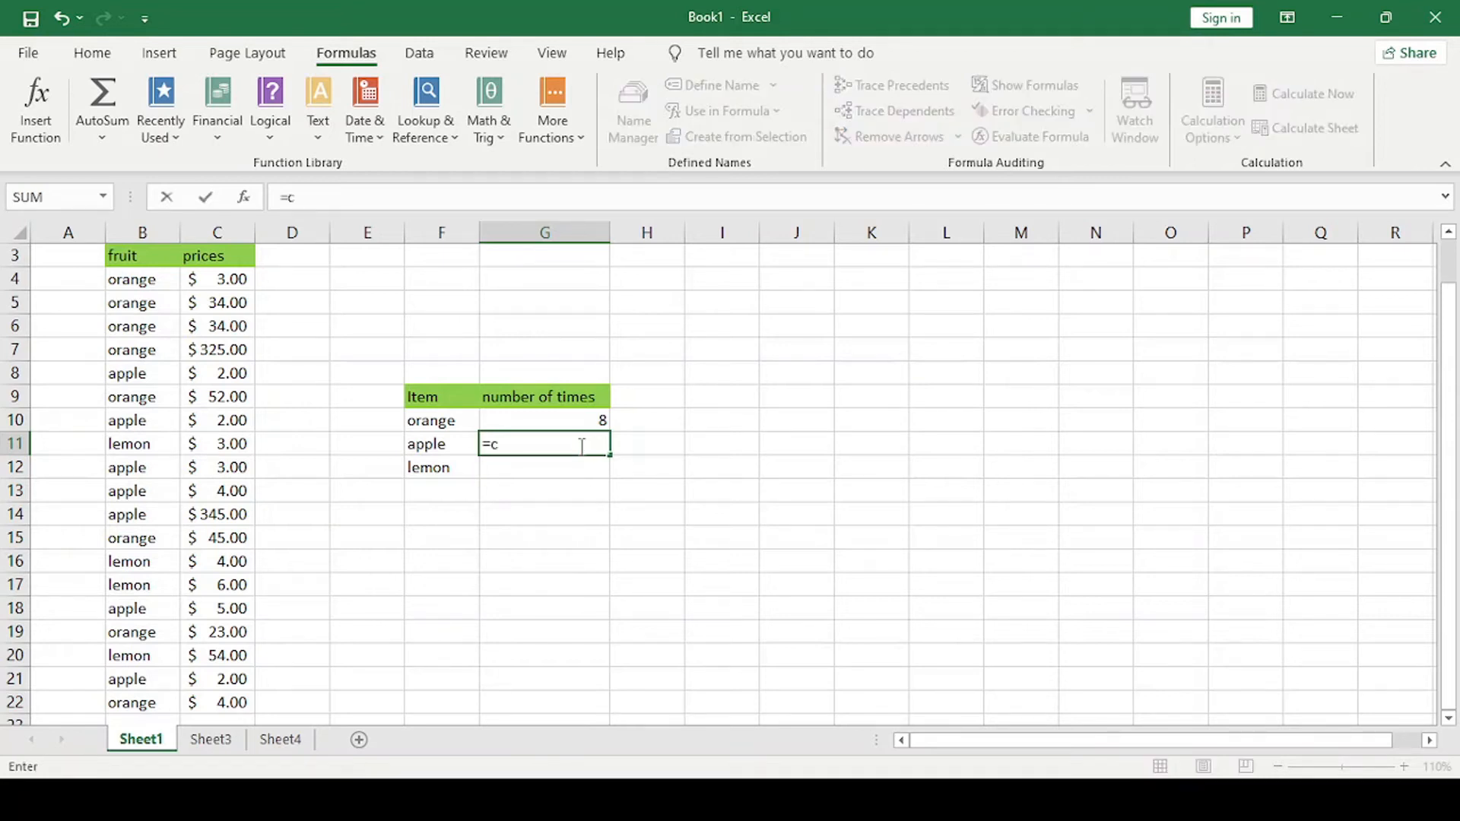
{"action": "type", "text": "ount"}
{"action": "key", "text": "BackSpace"}
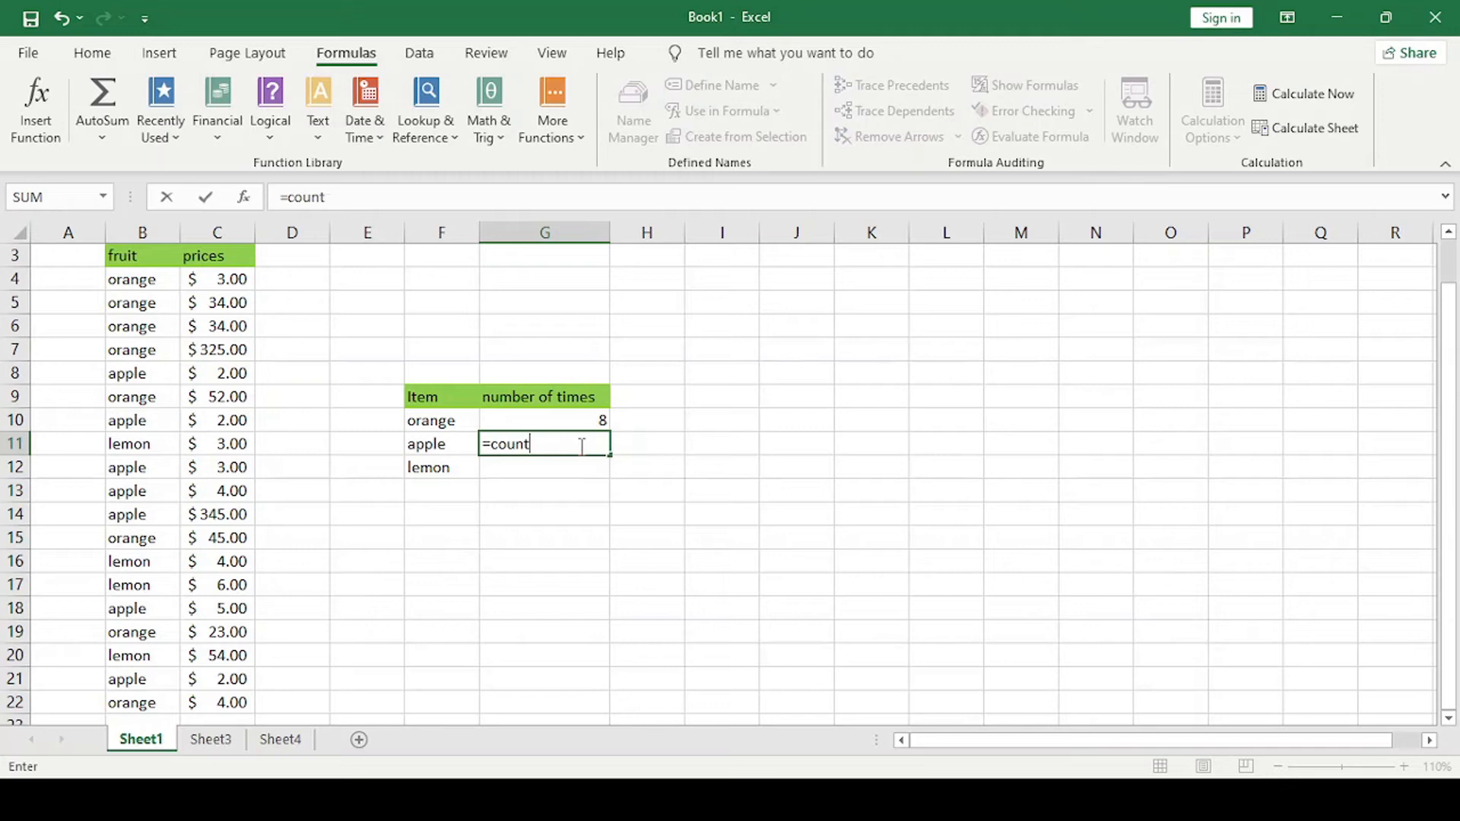
{"action": "type", "text": "if"}
{"action": "key", "text": "Tab"}
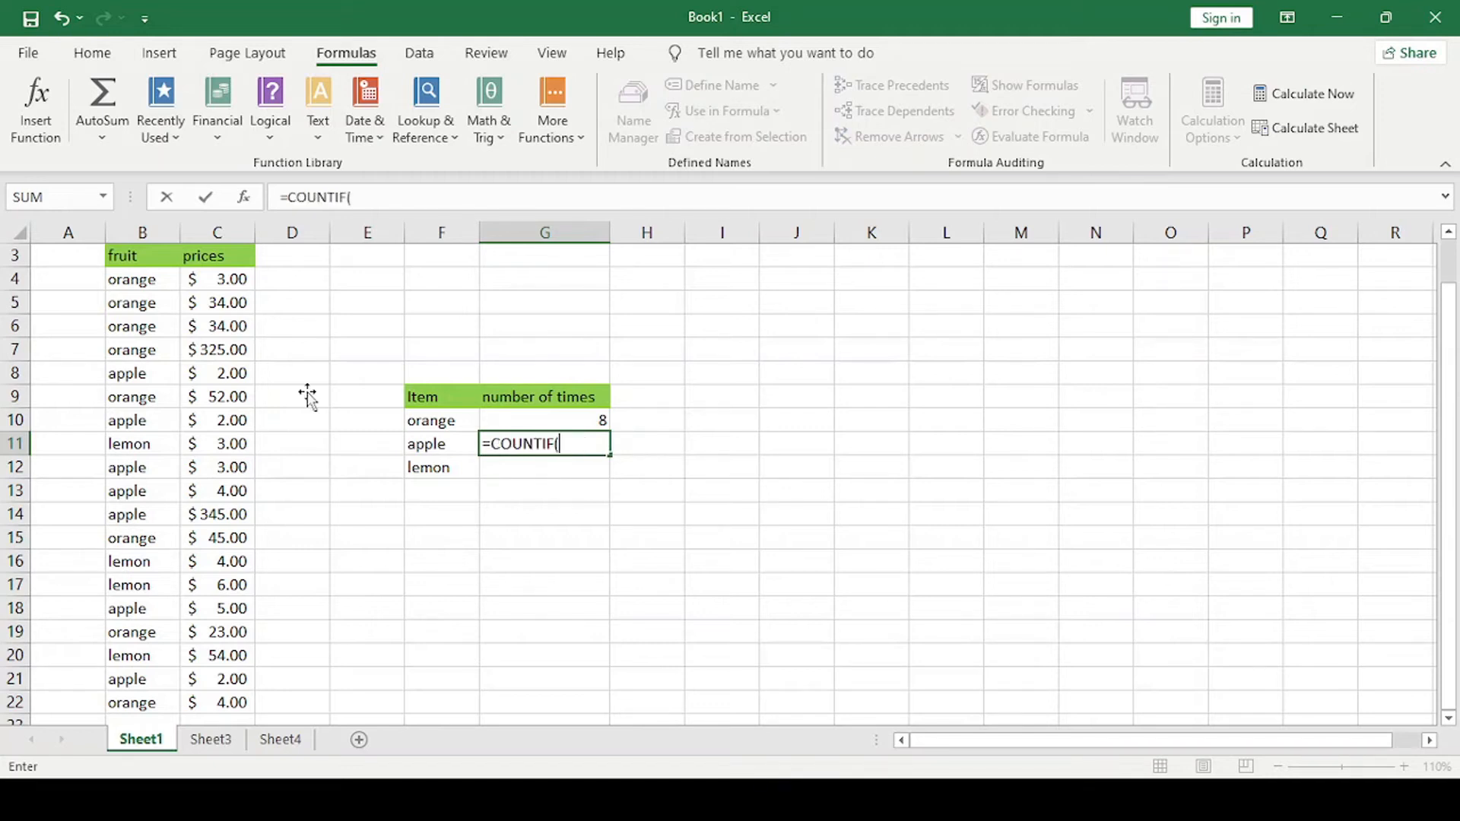
{"action": "left_click_drag", "start_coordinate": [125, 280], "coordinate": [157, 699]}
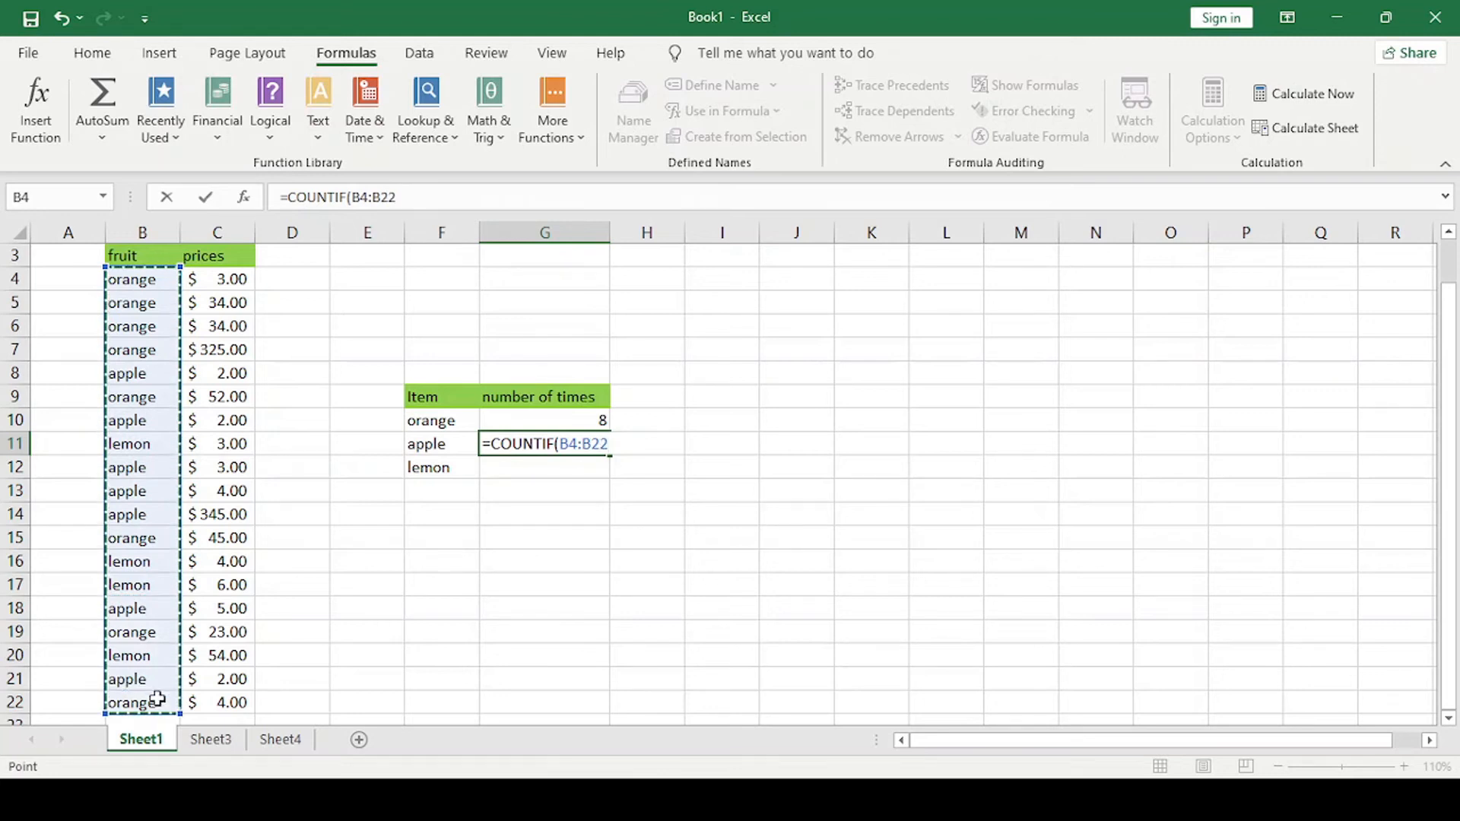
{"action": "type", "text": ", \""}
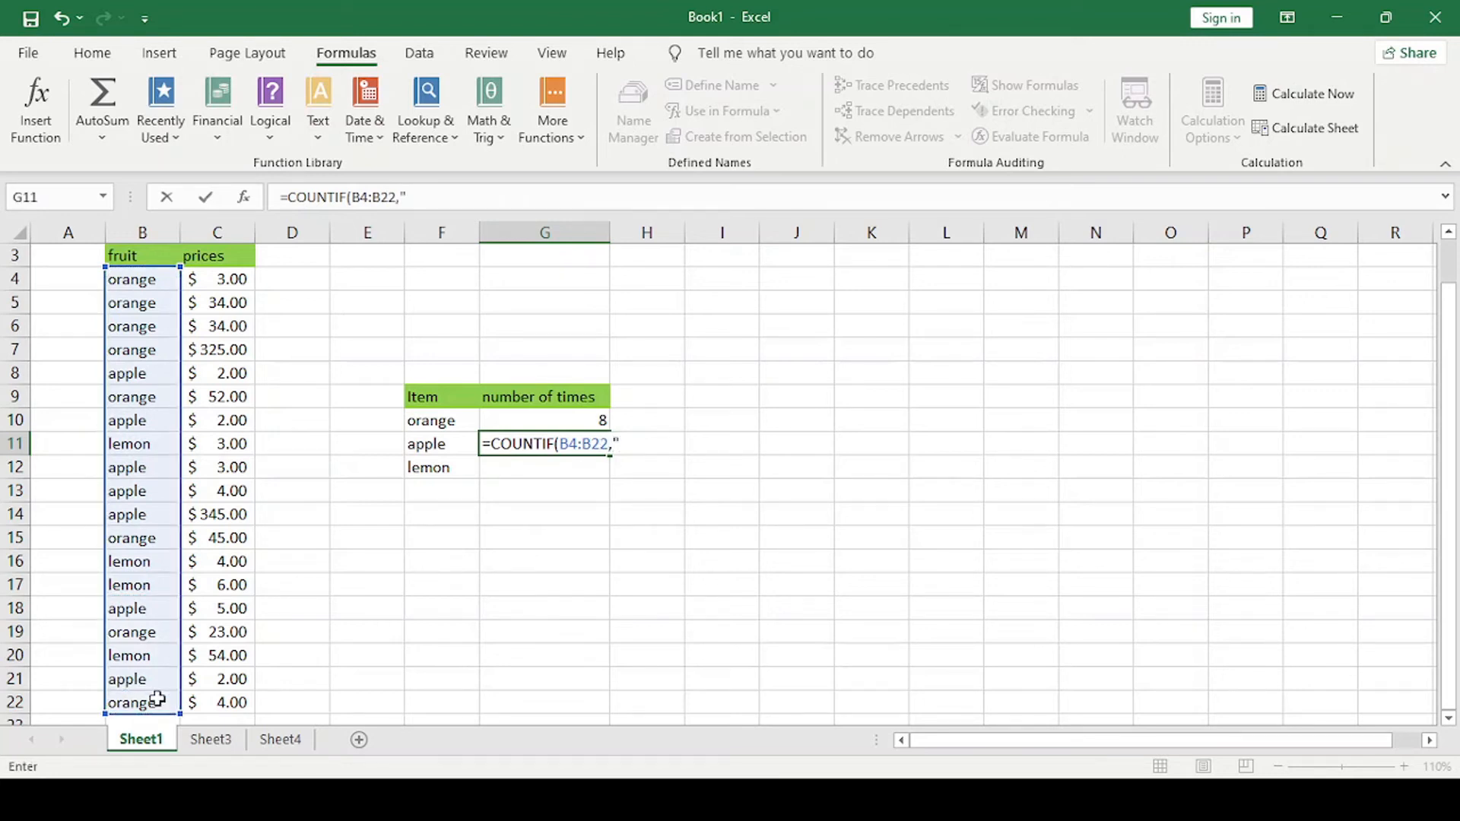
{"action": "type", "text": "apple"}
{"action": "type", "text": " )"}
{"action": "key", "text": "Return"}
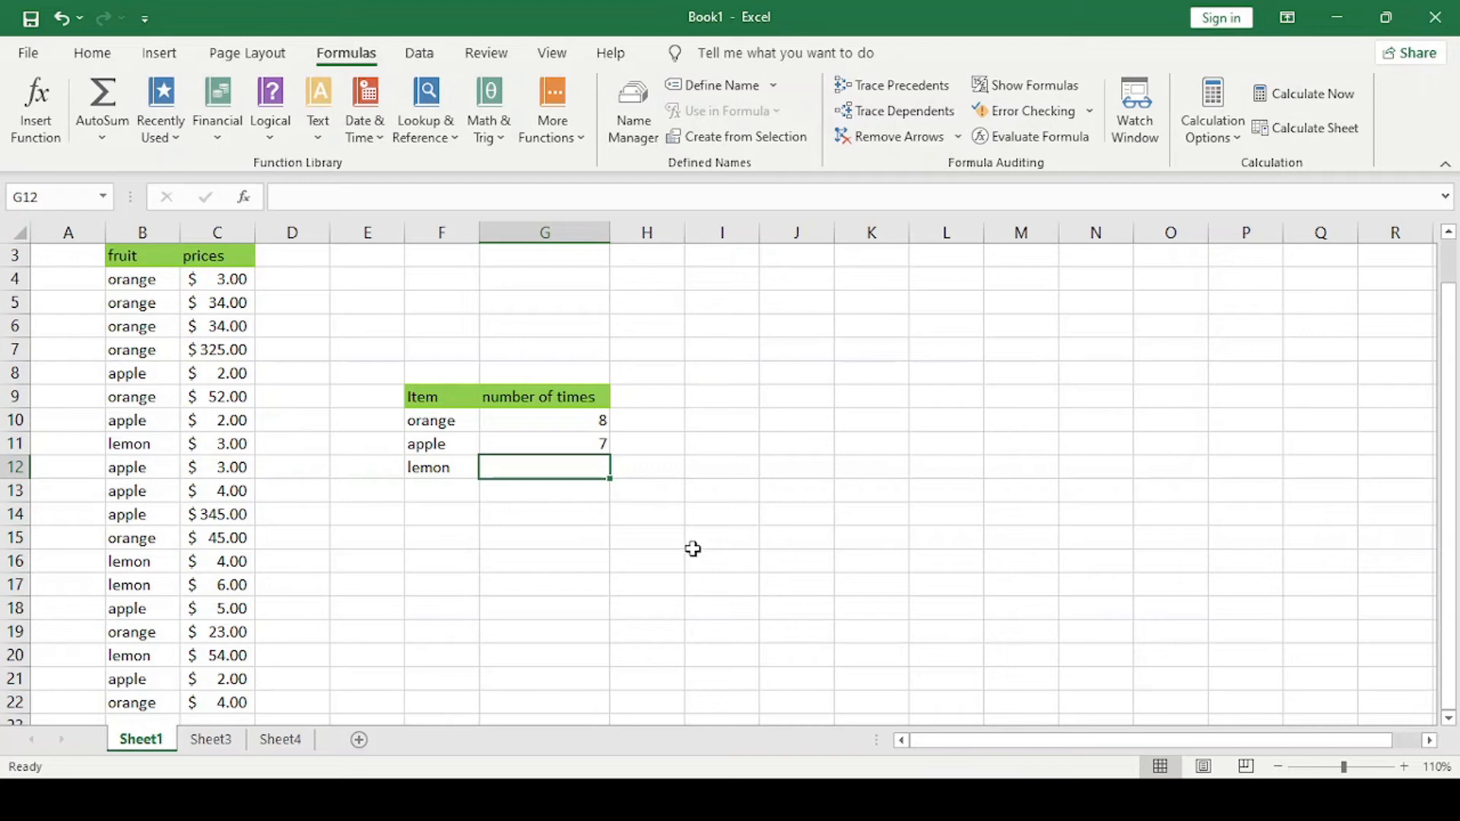
Enter the formula =COUNTIF(B4:B22,"lemon") in cell G12 to count the lemons.
{"action": "type", "text": "="}
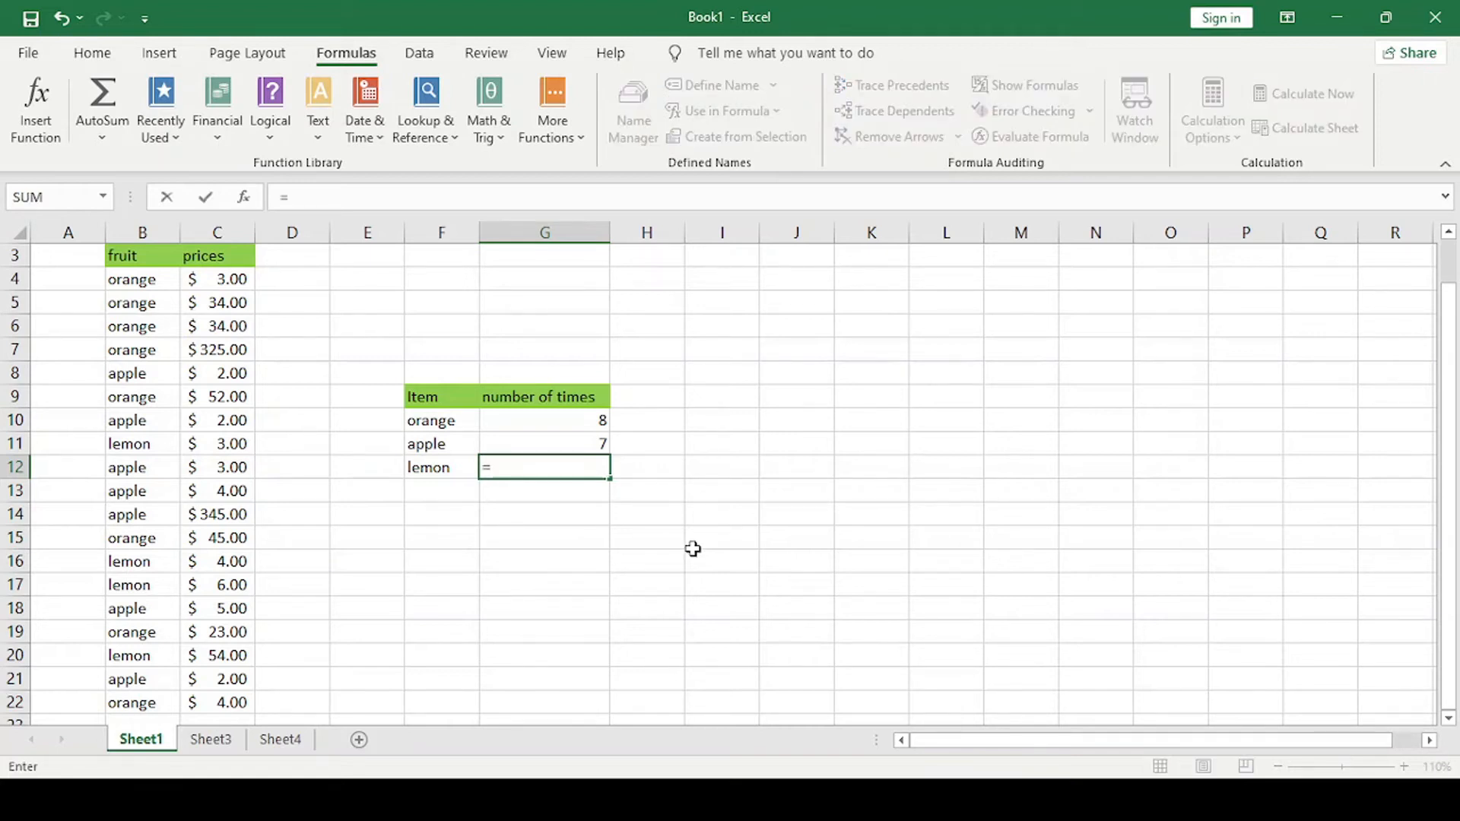
{"action": "type", "text": "count"}
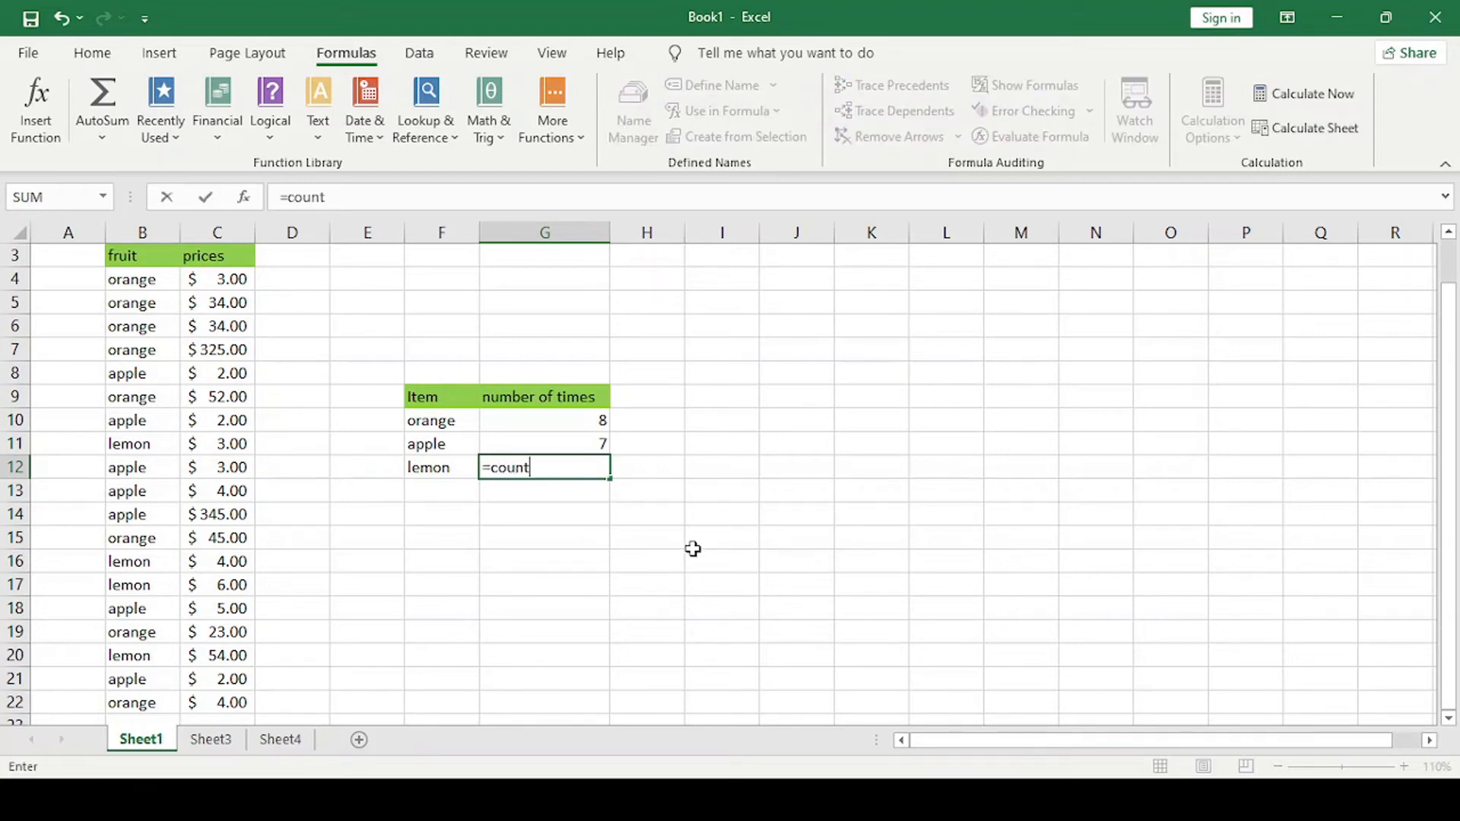
{"action": "type", "text": "if"}
{"action": "key", "text": "Tab"}
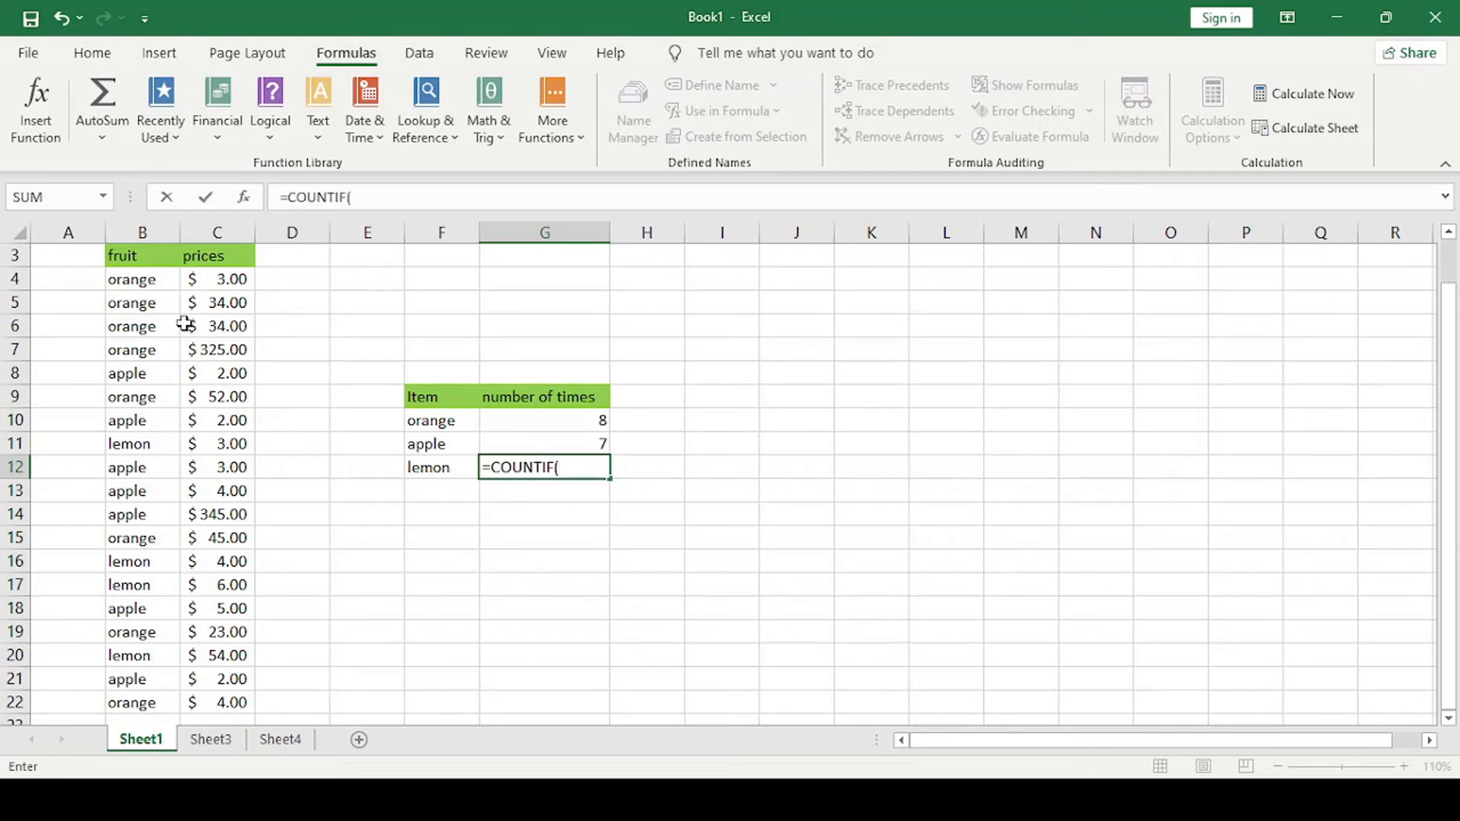
{"action": "left_click_drag", "start_coordinate": [145, 280], "coordinate": [143, 700]}
{"action": "type", "text": ",\""}
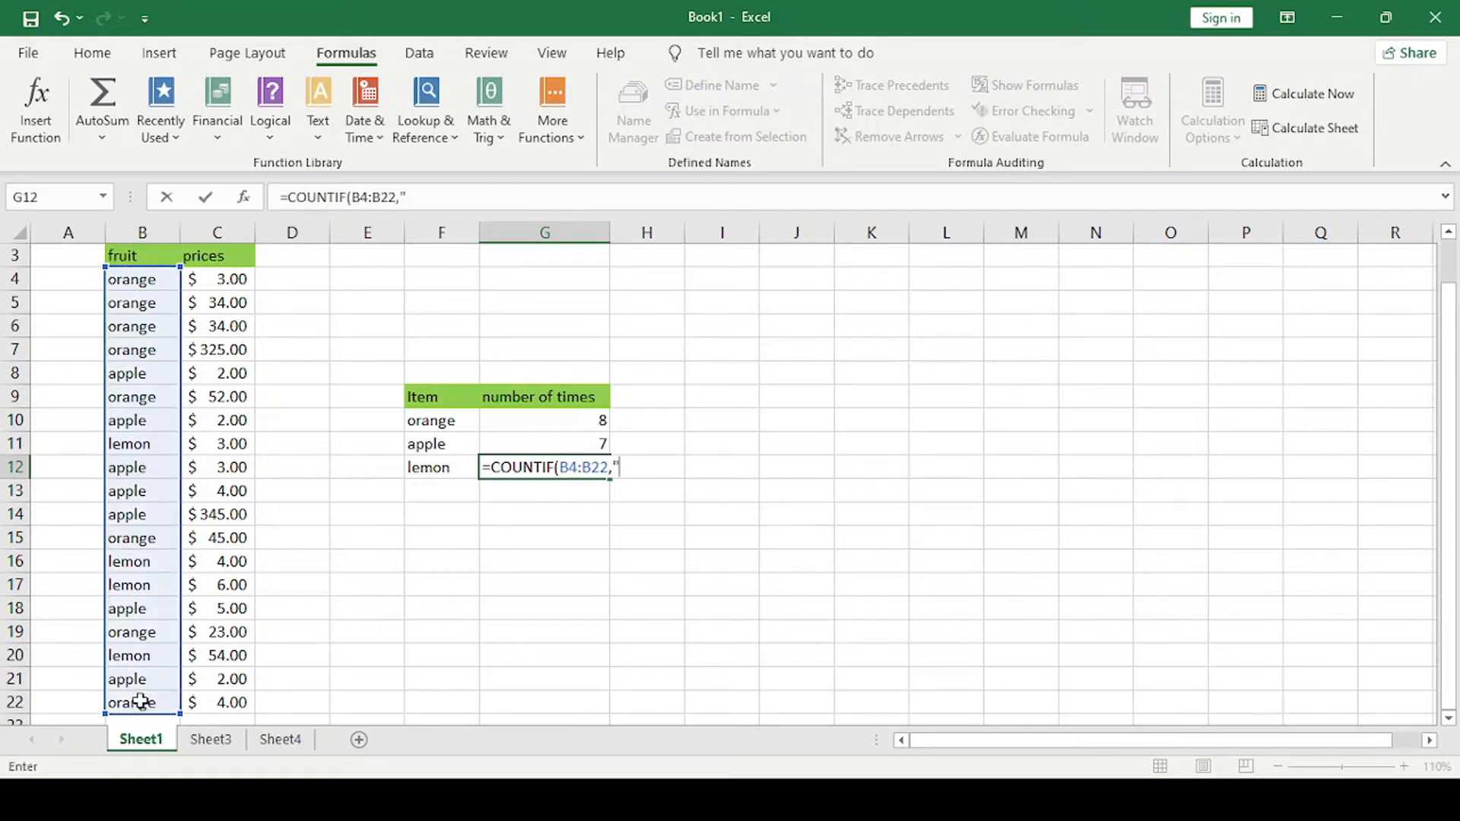
{"action": "type", "text": "lemon\")"}
{"action": "key", "text": "Return"}
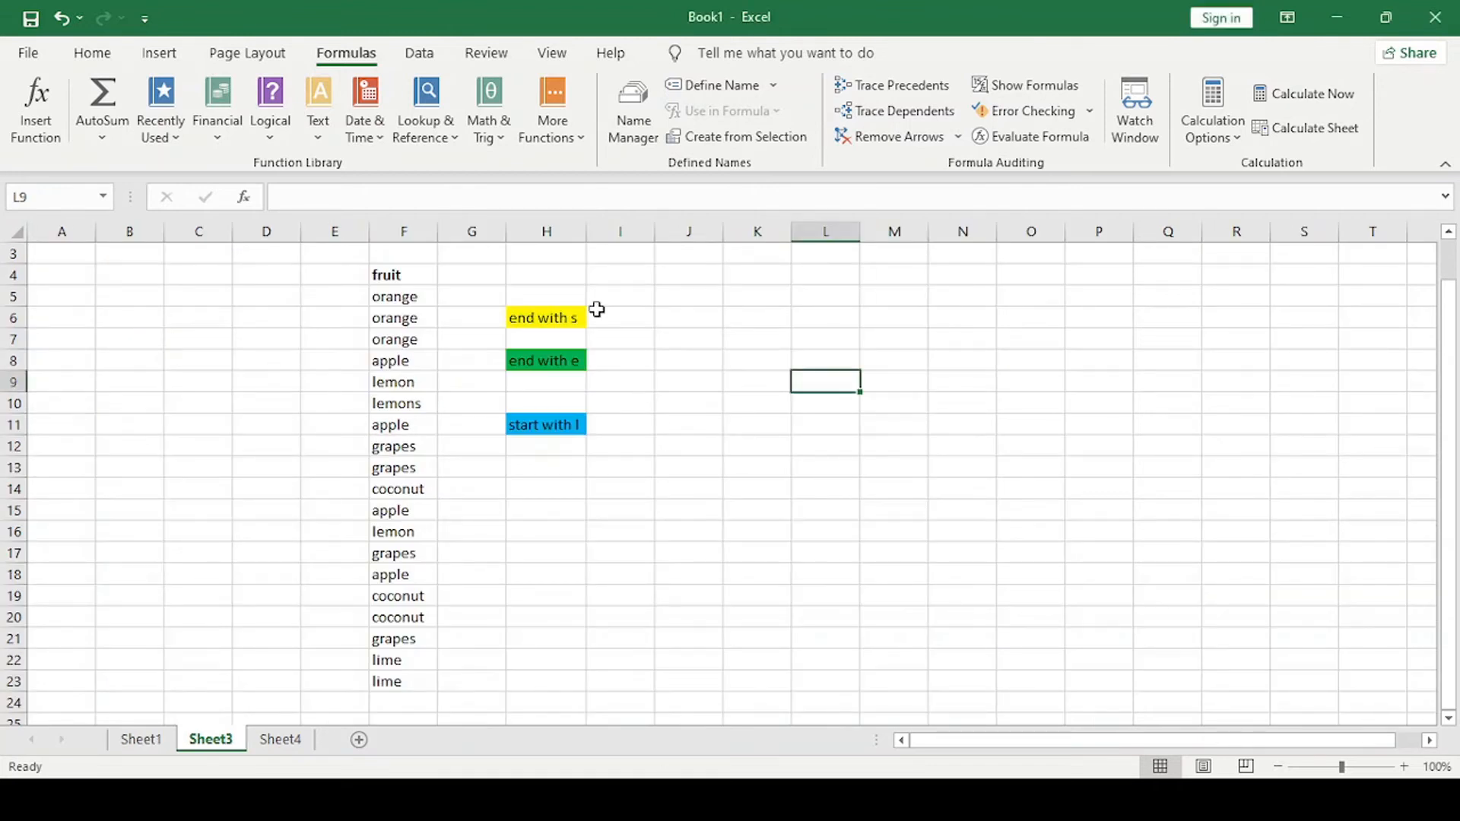
Enter the formula =COUNTIF(F5:F23,"*s") in cell I6 to count the fruits ending with s.
{"action": "left_click", "coordinate": [607, 323]}
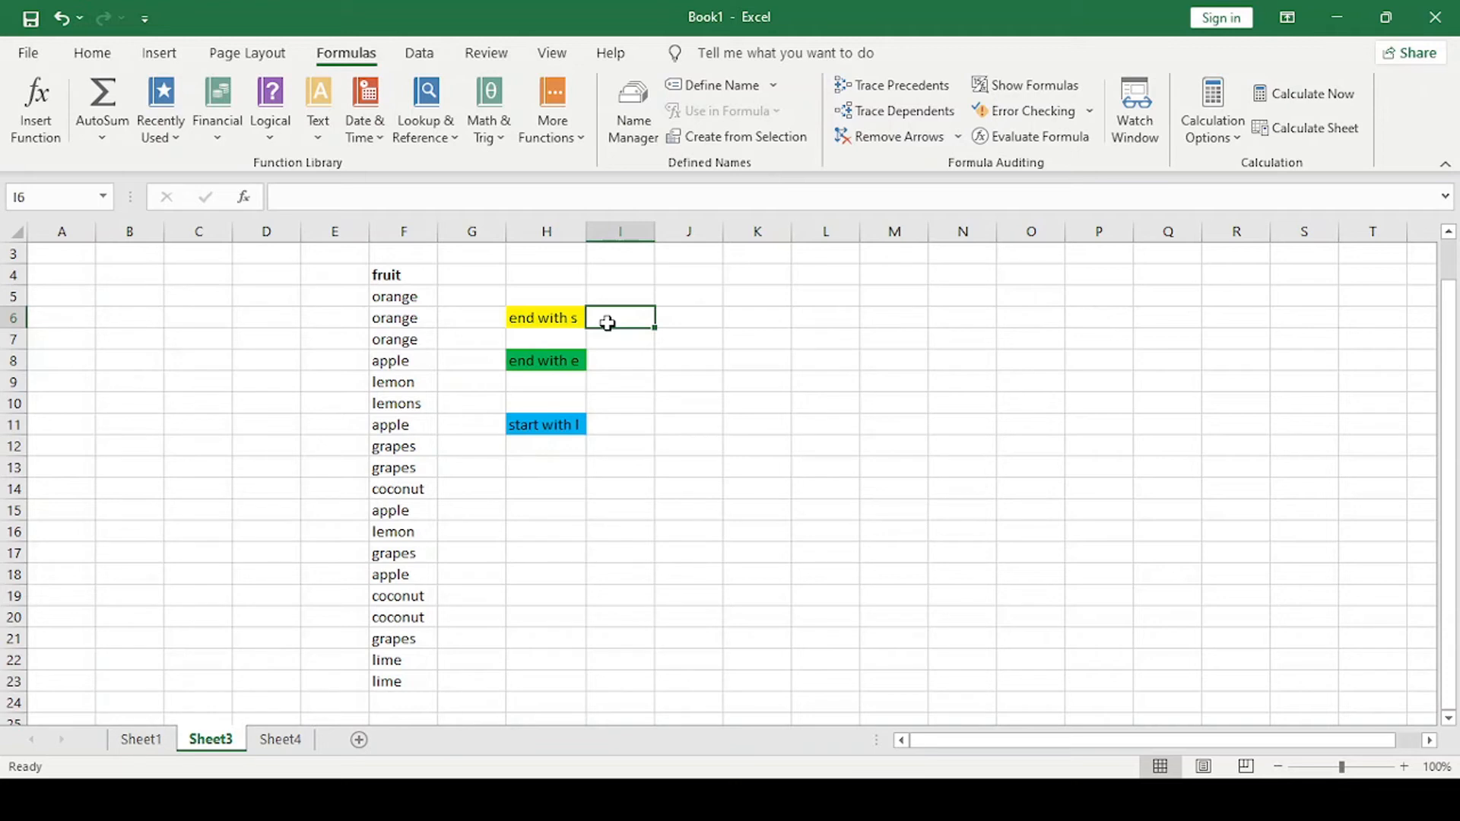
{"action": "type", "text": "=c"}
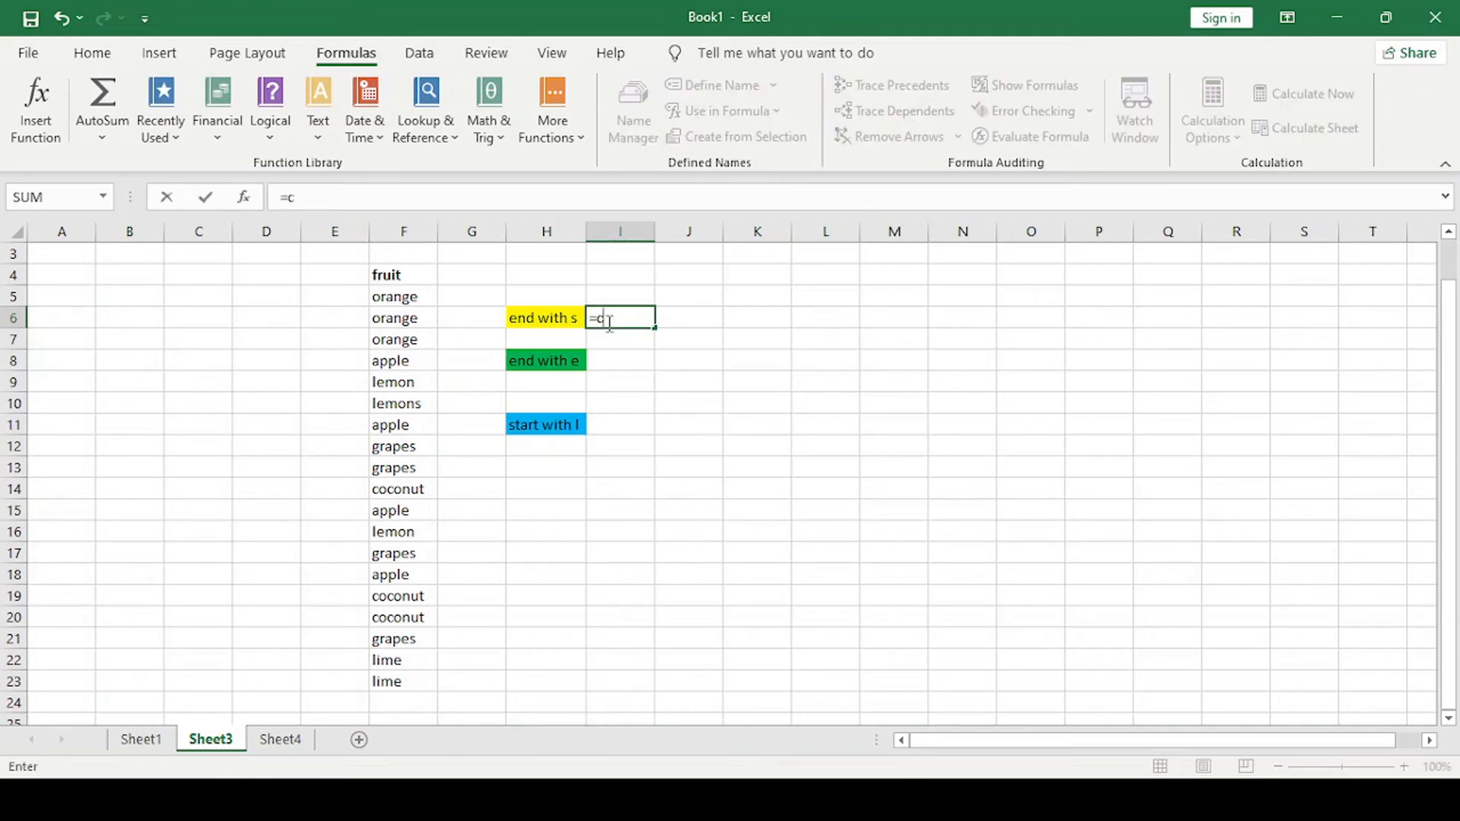
{"action": "type", "text": "ountif"}
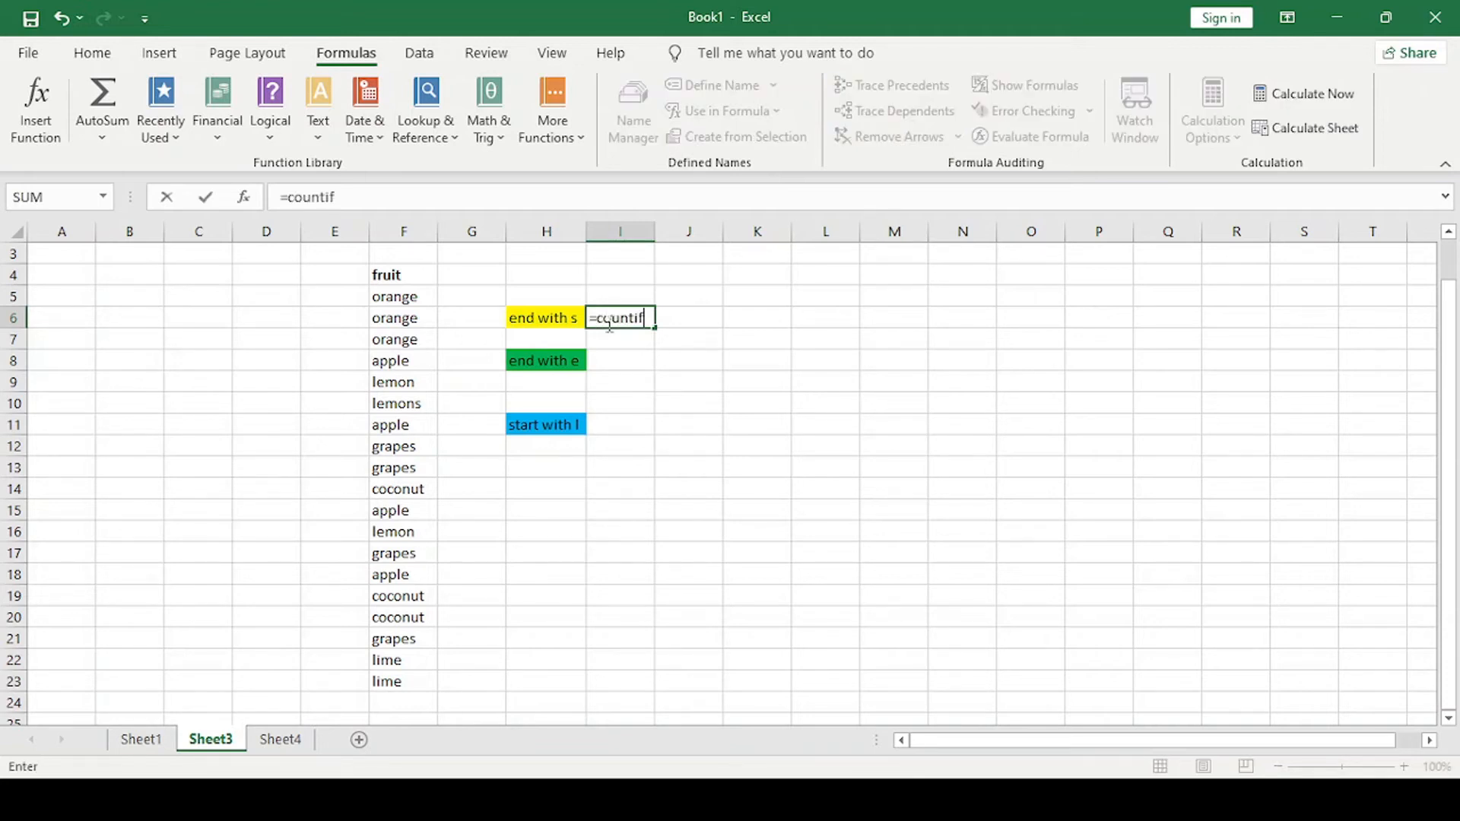
{"action": "type", "text": "("}
{"action": "left_click_drag", "start_coordinate": [408, 297], "coordinate": [407, 682]}
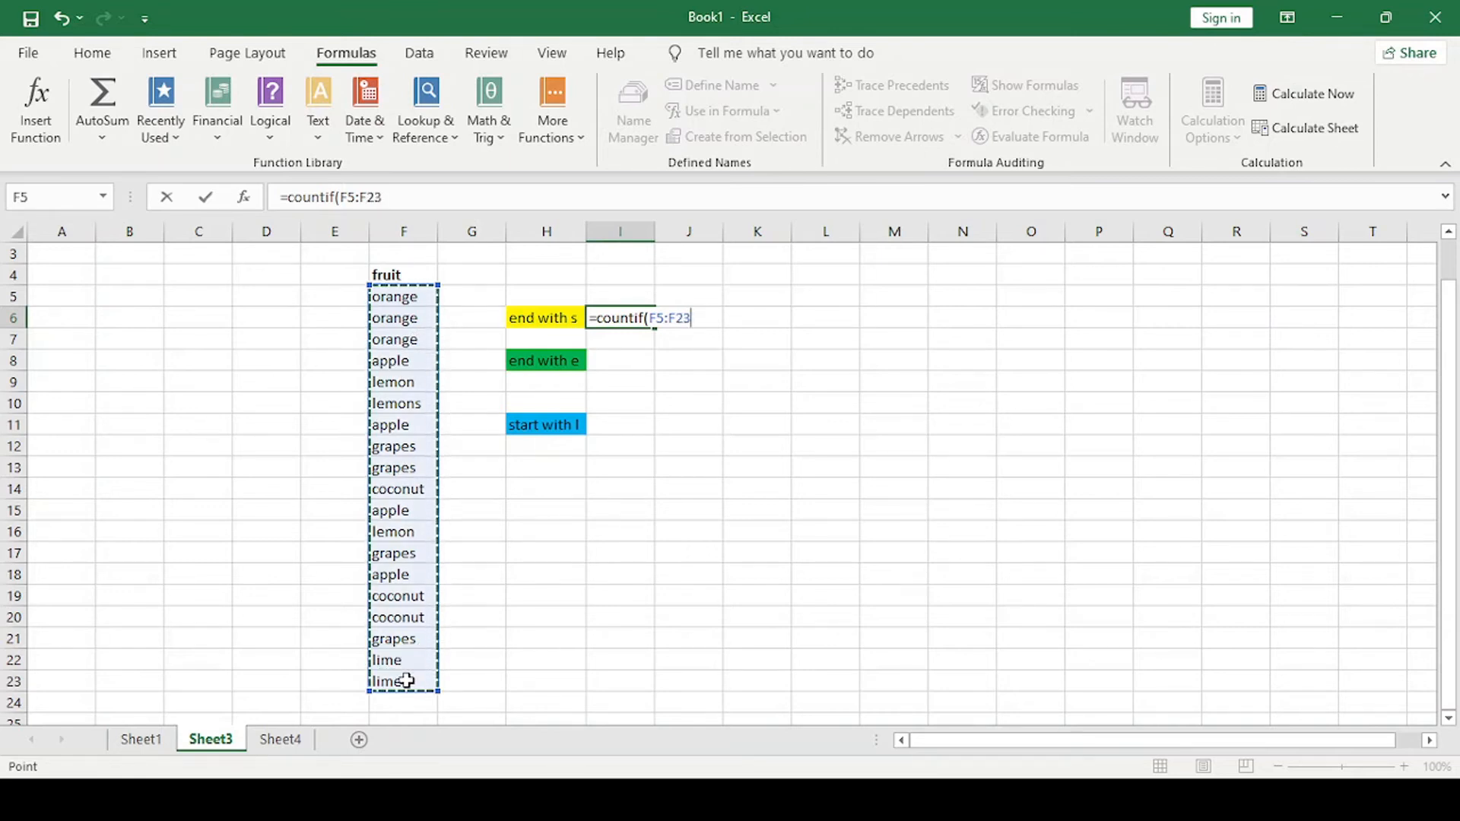
{"action": "type", "text": ",\"*"}
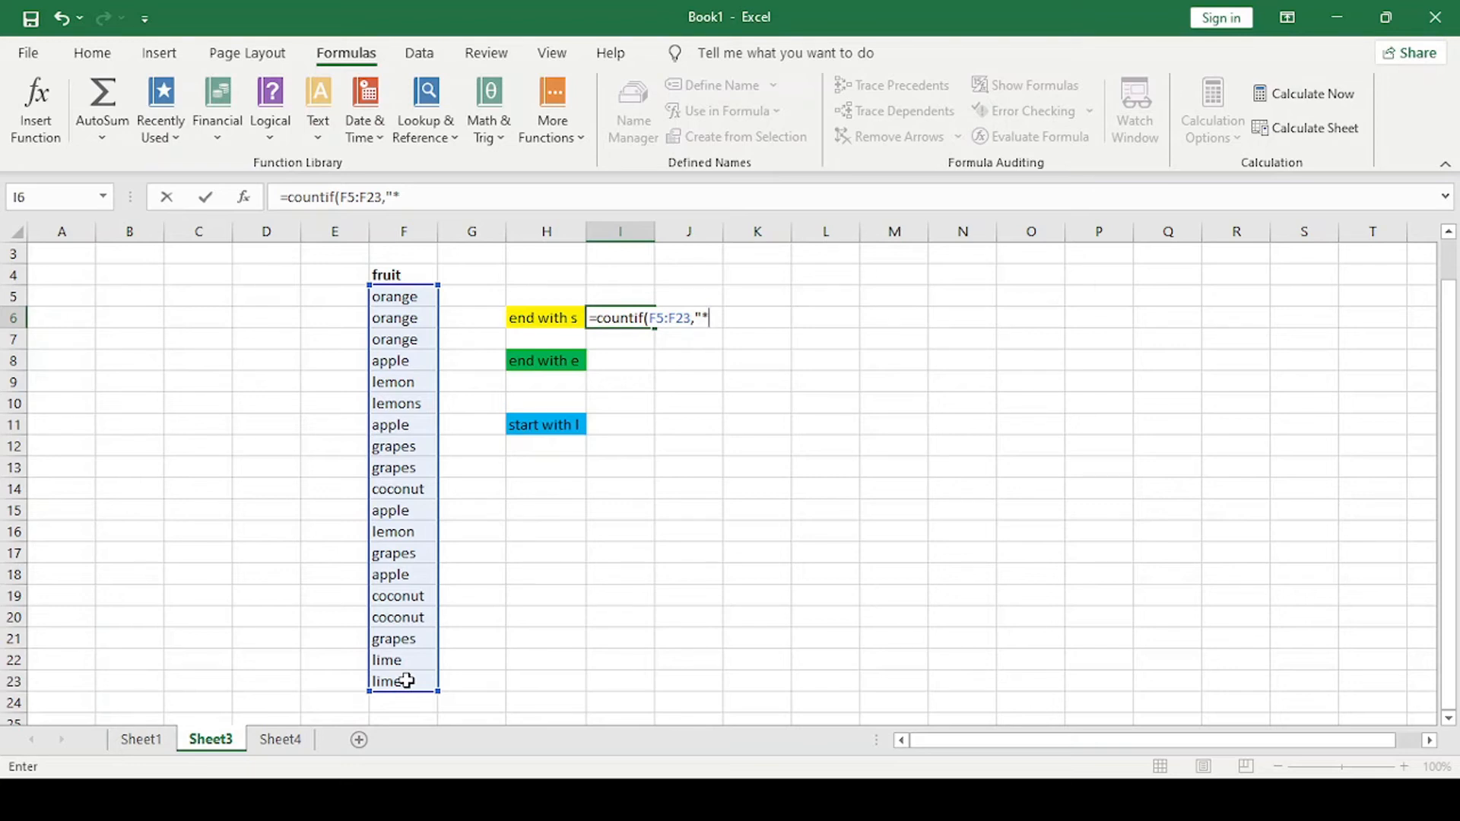
{"action": "type", "text": "s\")"}
{"action": "key", "text": "Return"}
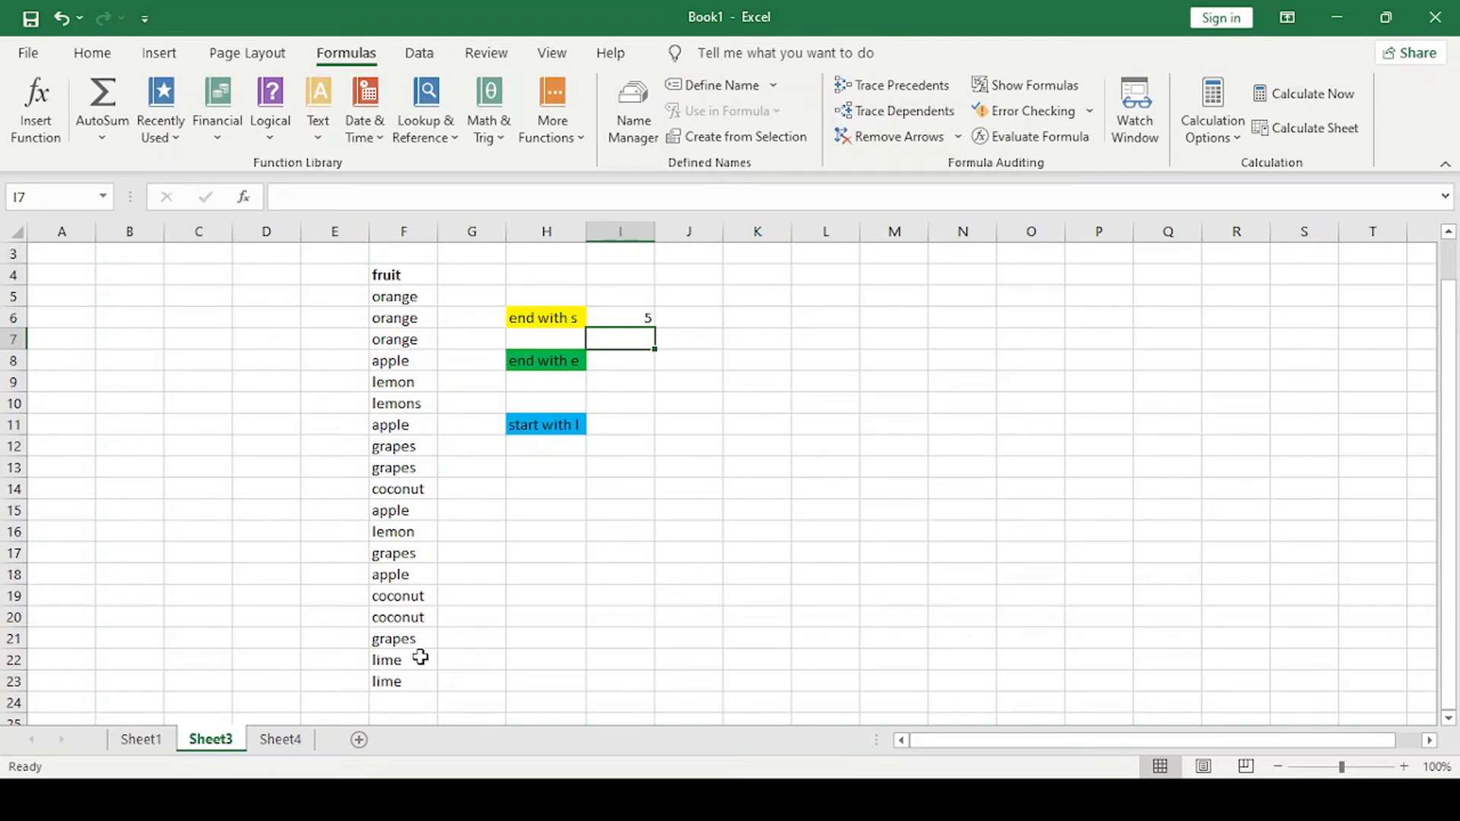
Check the entries ending with s in the fruit list against the count in cell I6.
{"action": "left_click", "coordinate": [407, 640]}
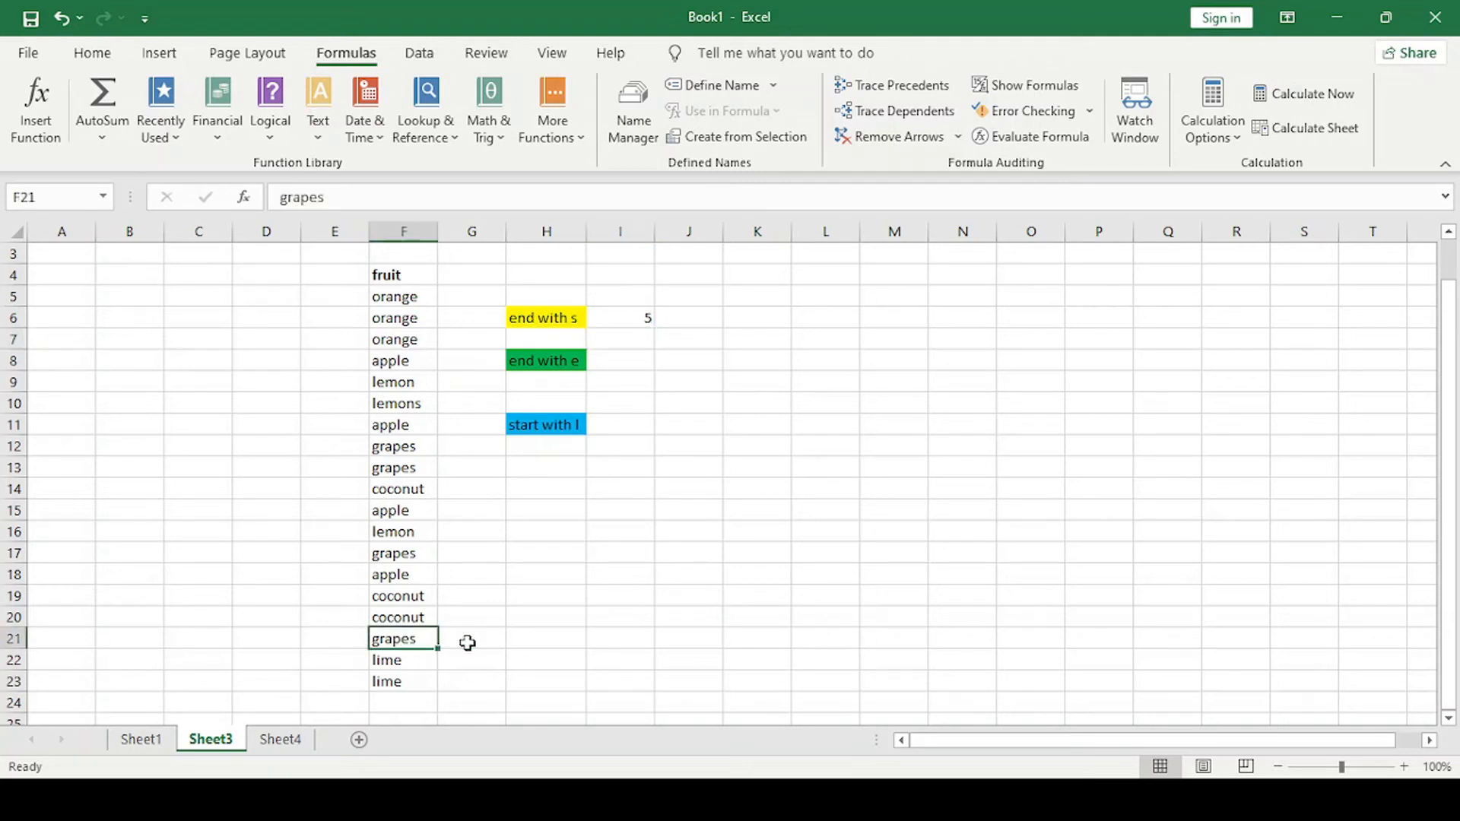
{"action": "left_click", "coordinate": [419, 553]}
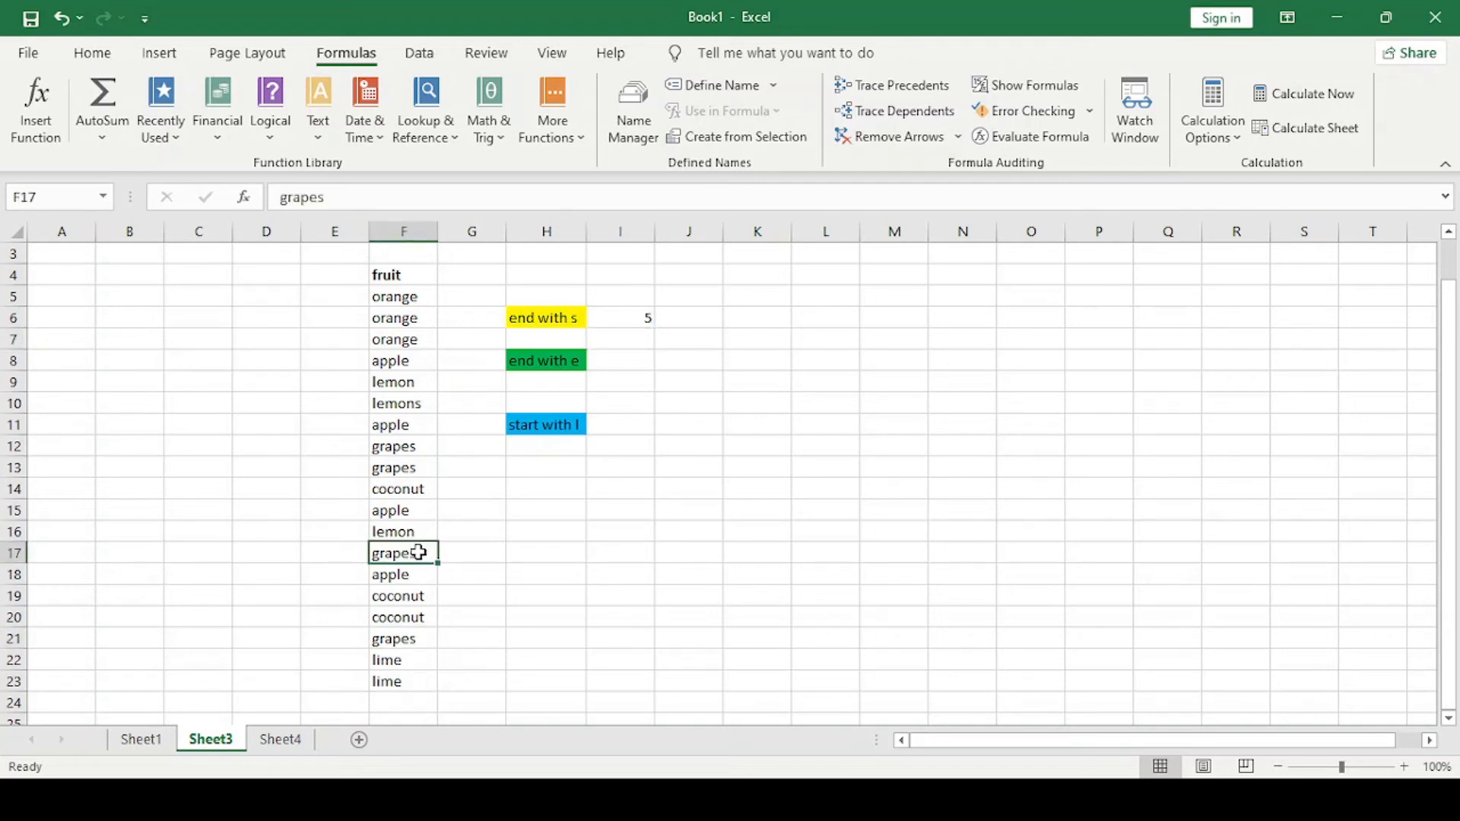
{"action": "left_click", "coordinate": [413, 467]}
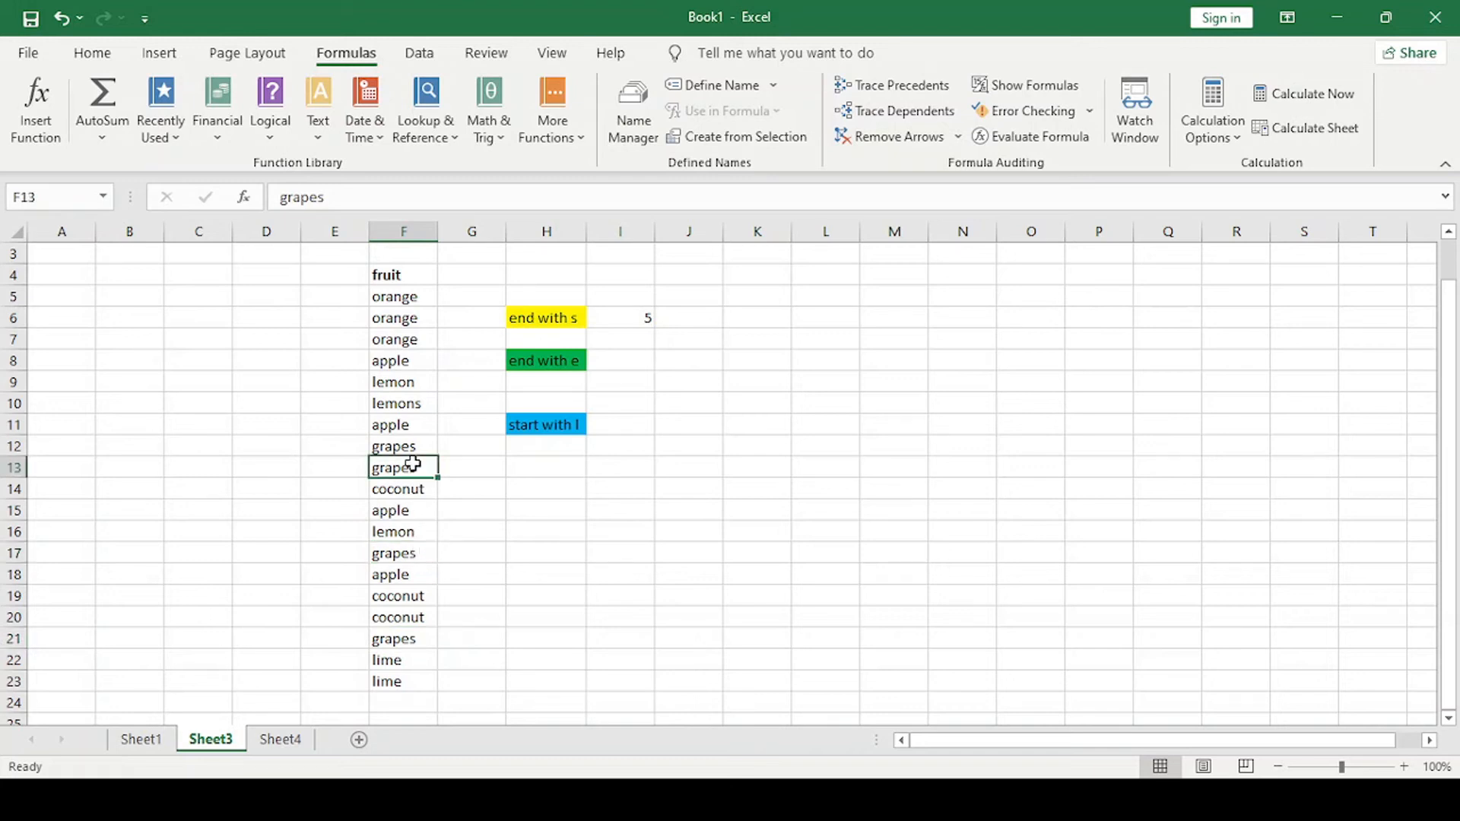
{"action": "left_click", "coordinate": [419, 448]}
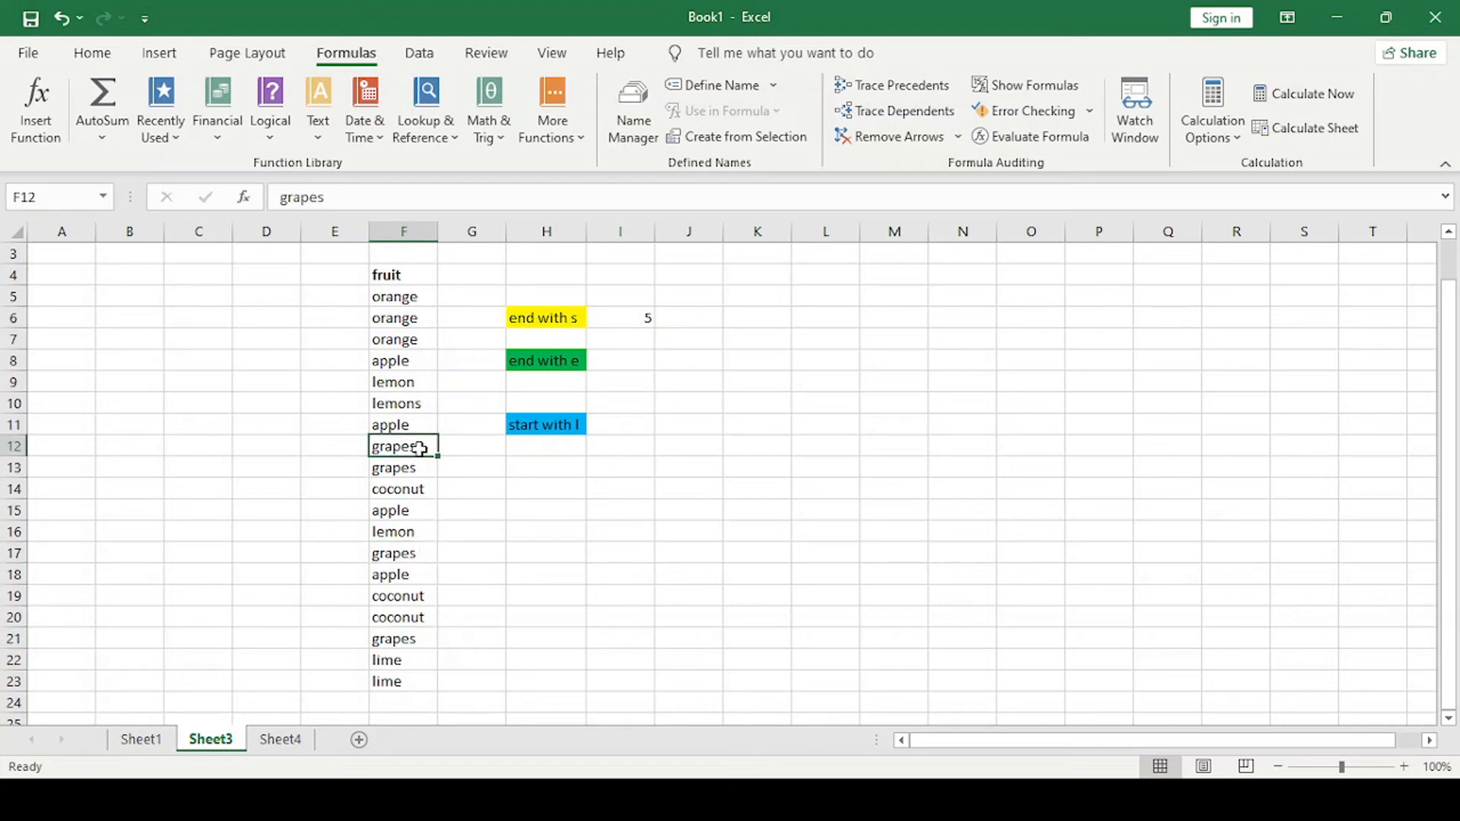
{"action": "left_click", "coordinate": [424, 406]}
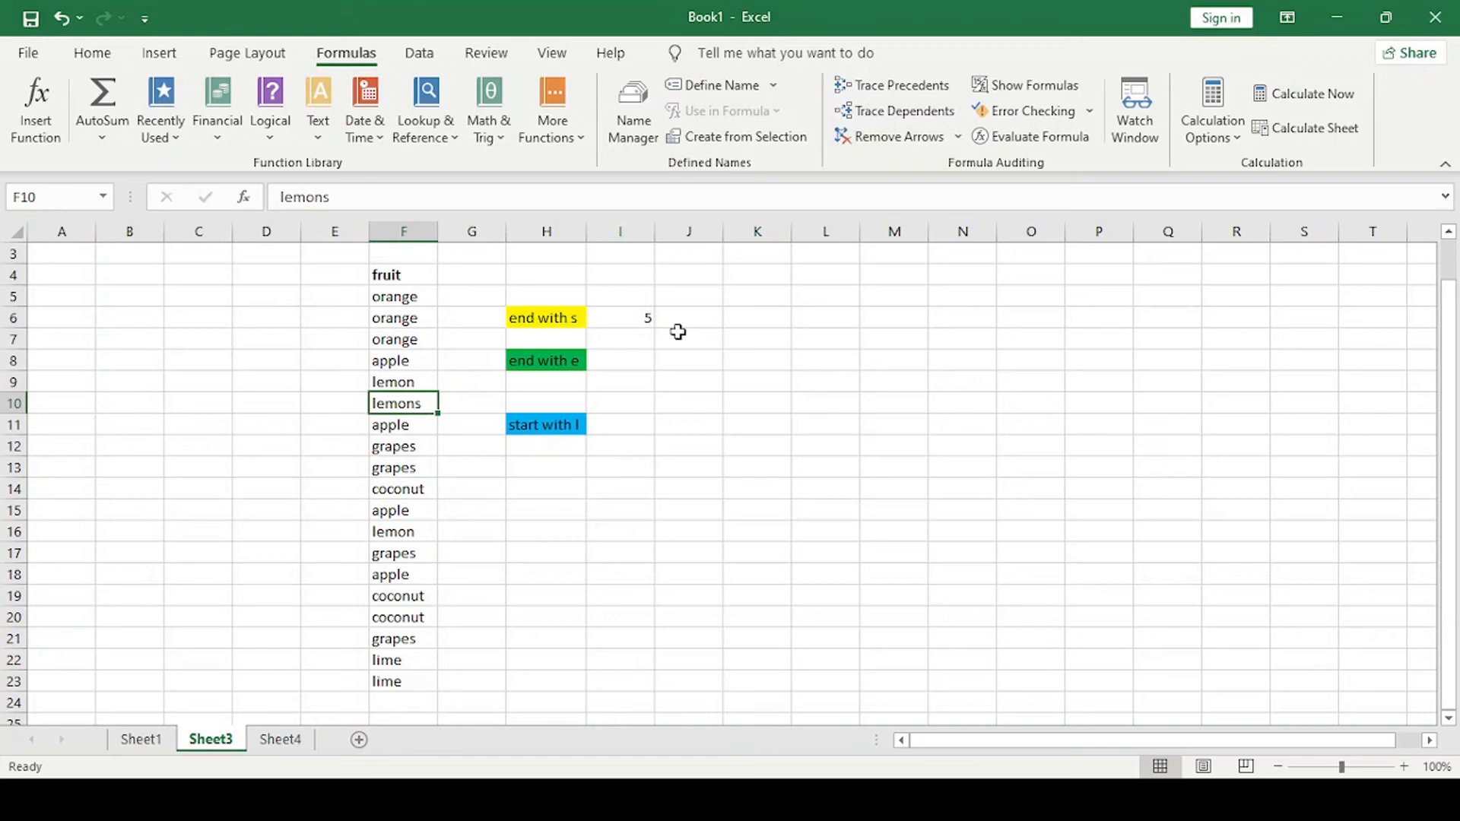
Enter the formula =COUNTIF(F5:F23,"*e") in cell I8 to count the fruits ending with e.
{"action": "left_click", "coordinate": [615, 361]}
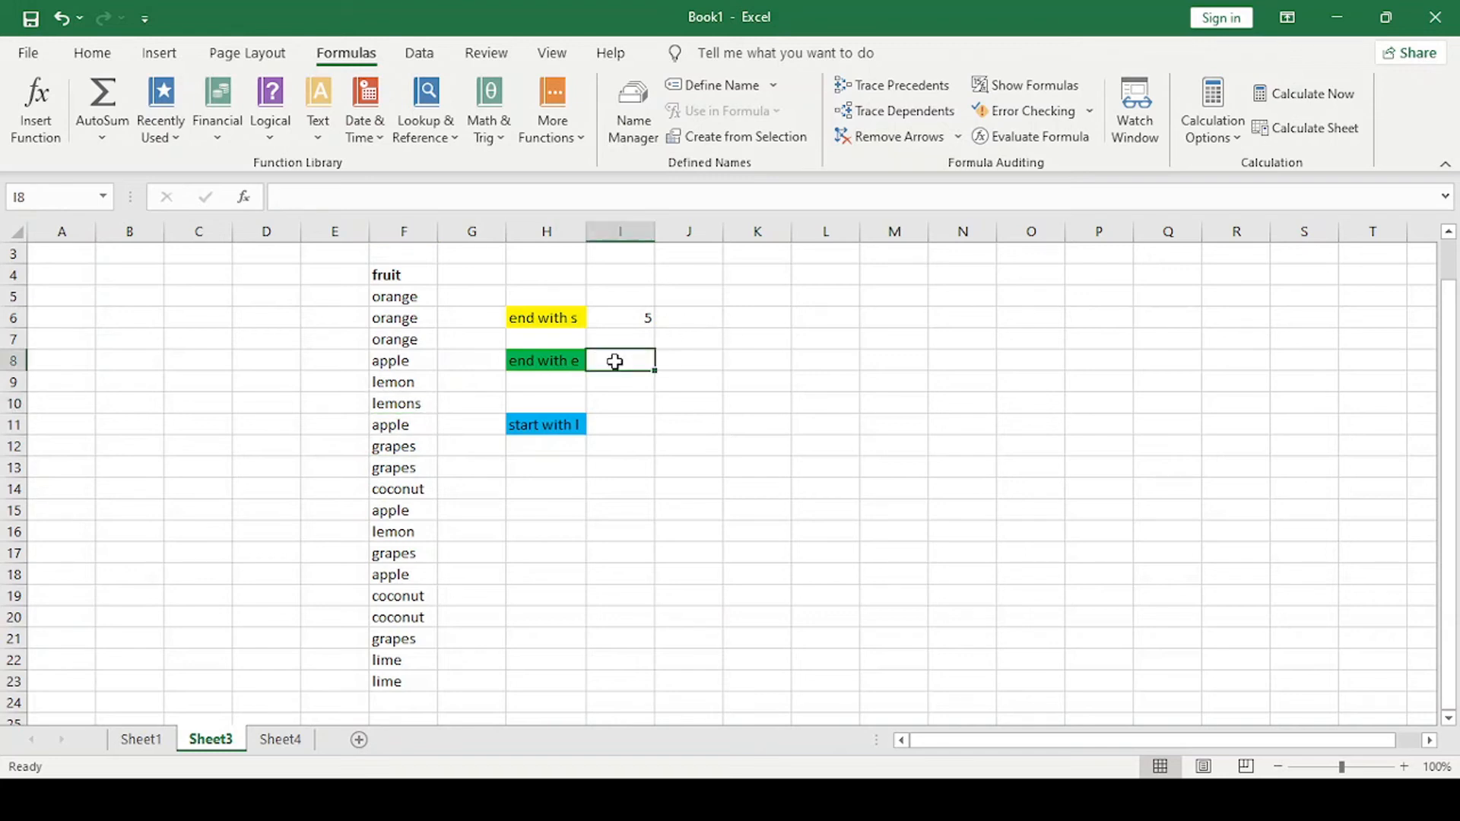
{"action": "type", "text": "=coun"}
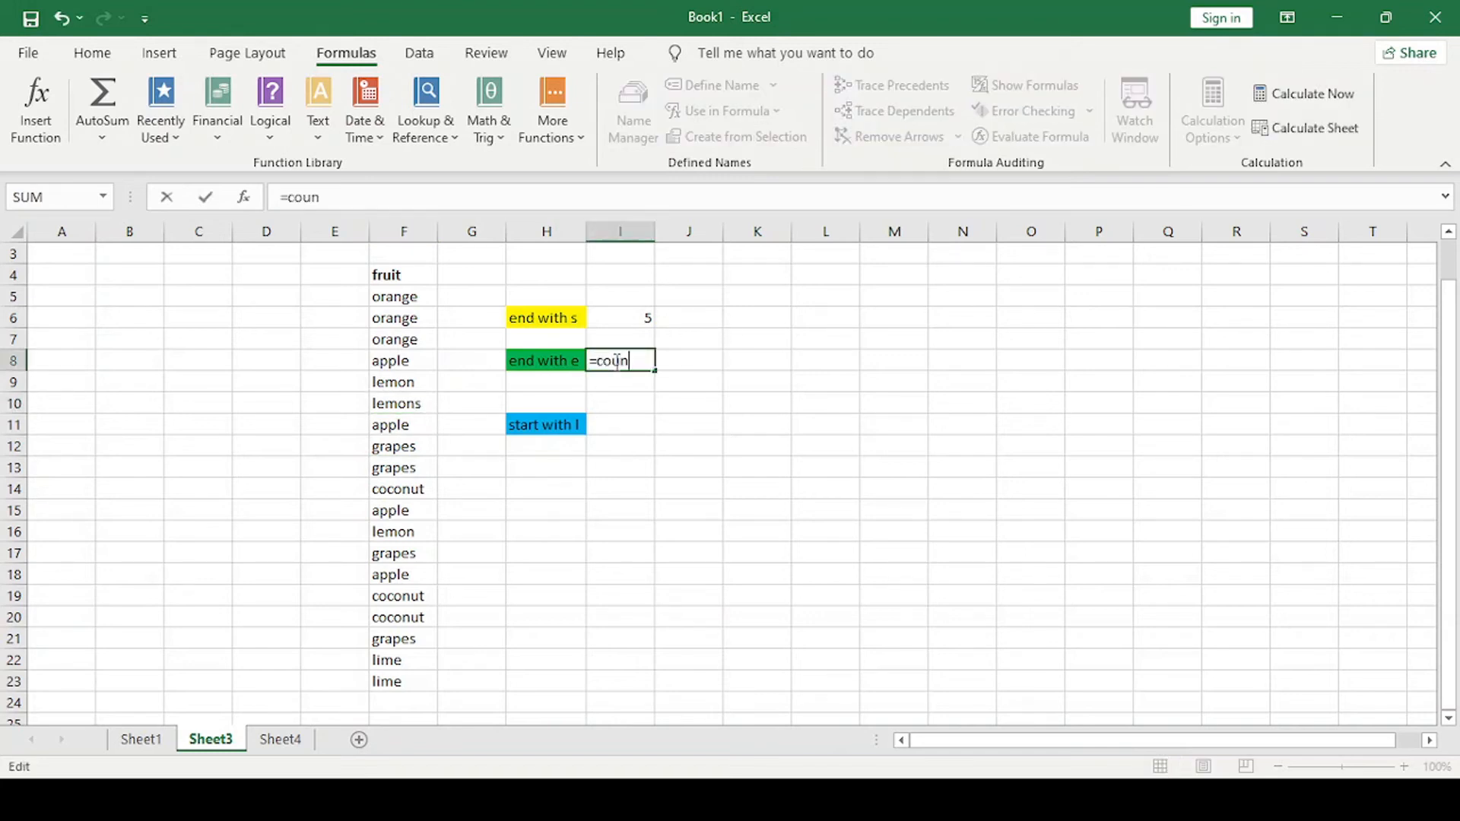
{"action": "type", "text": "tif("}
{"action": "left_click_drag", "start_coordinate": [403, 296], "coordinate": [400, 679]}
{"action": "type", "text": ","}
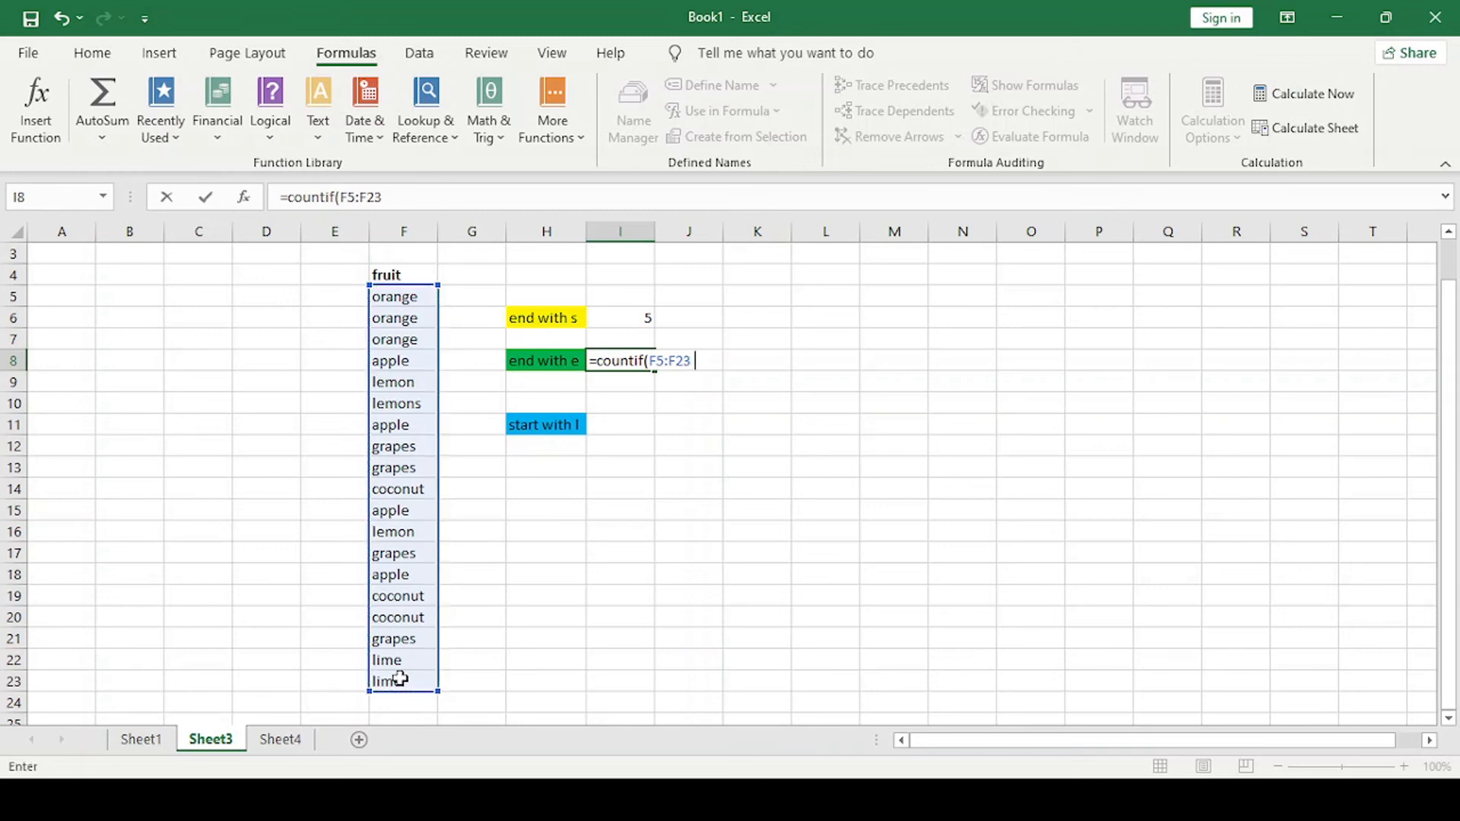
{"action": "type", "text": "\"*e\")"}
{"action": "key", "text": "Return"}
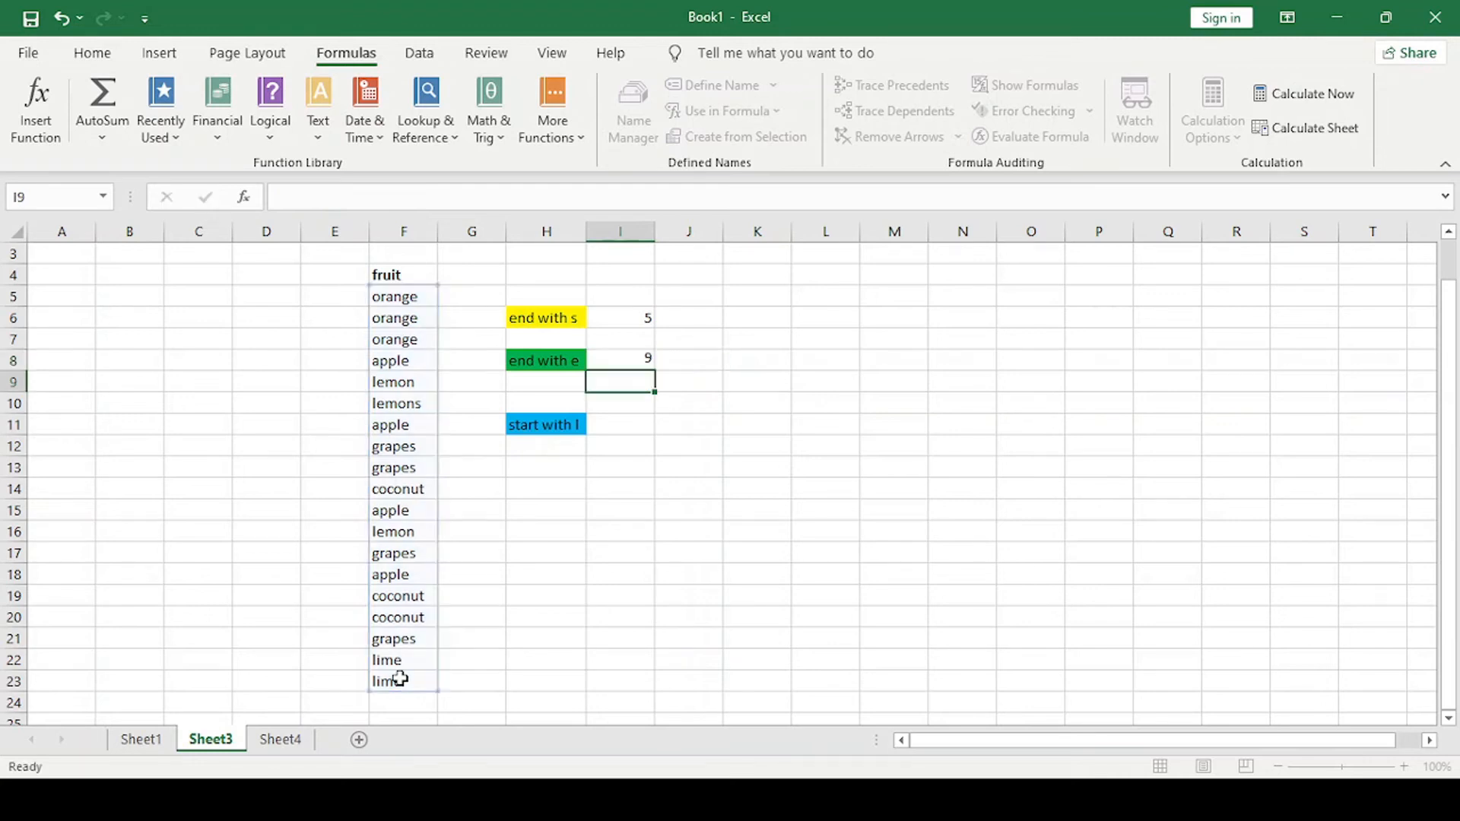
Go through the fruit list from F5 to F23 to verify which entries end with e.
{"action": "left_click", "coordinate": [623, 688]}
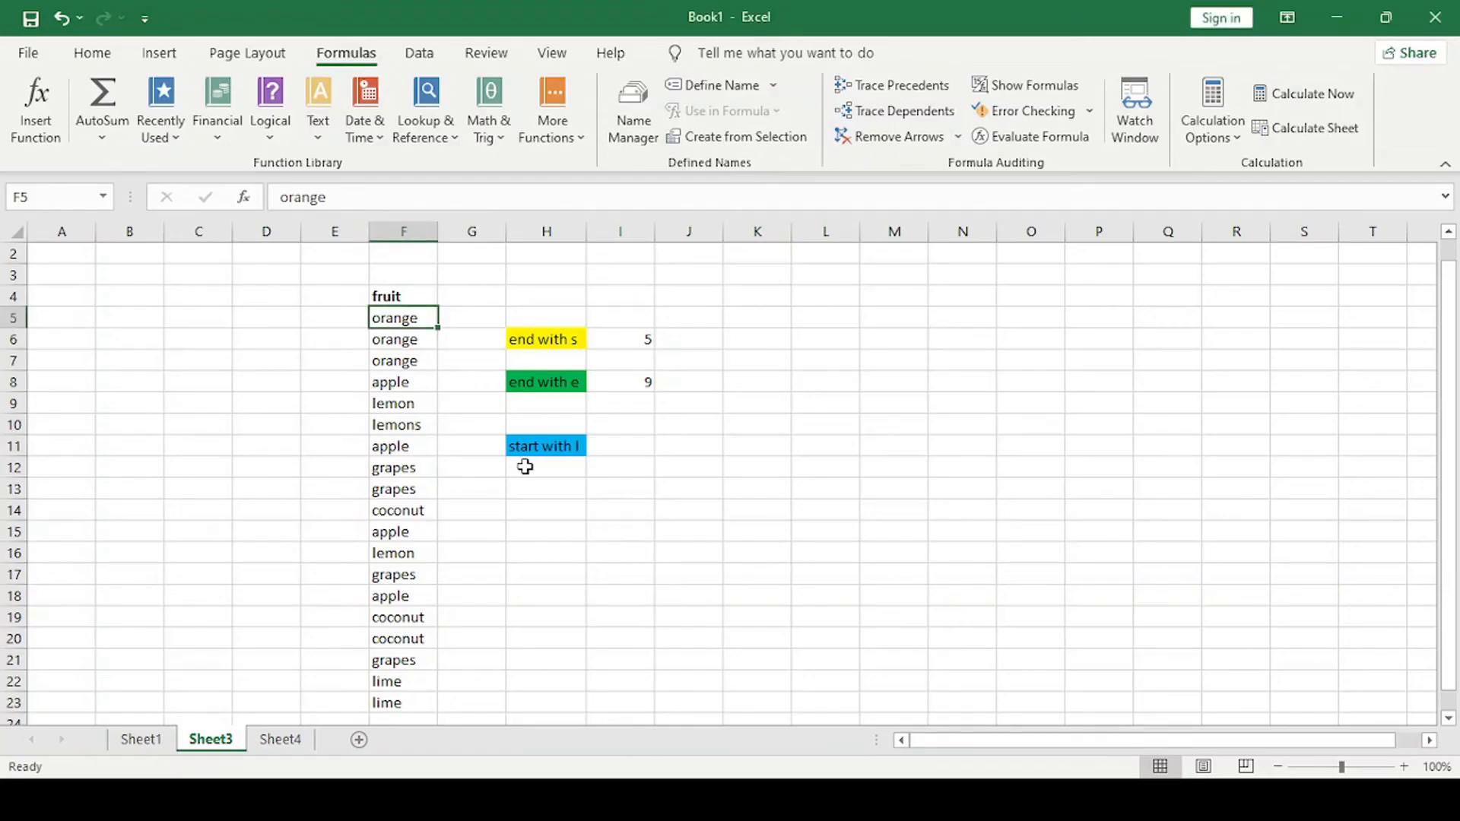
{"action": "key", "text": "Down"}
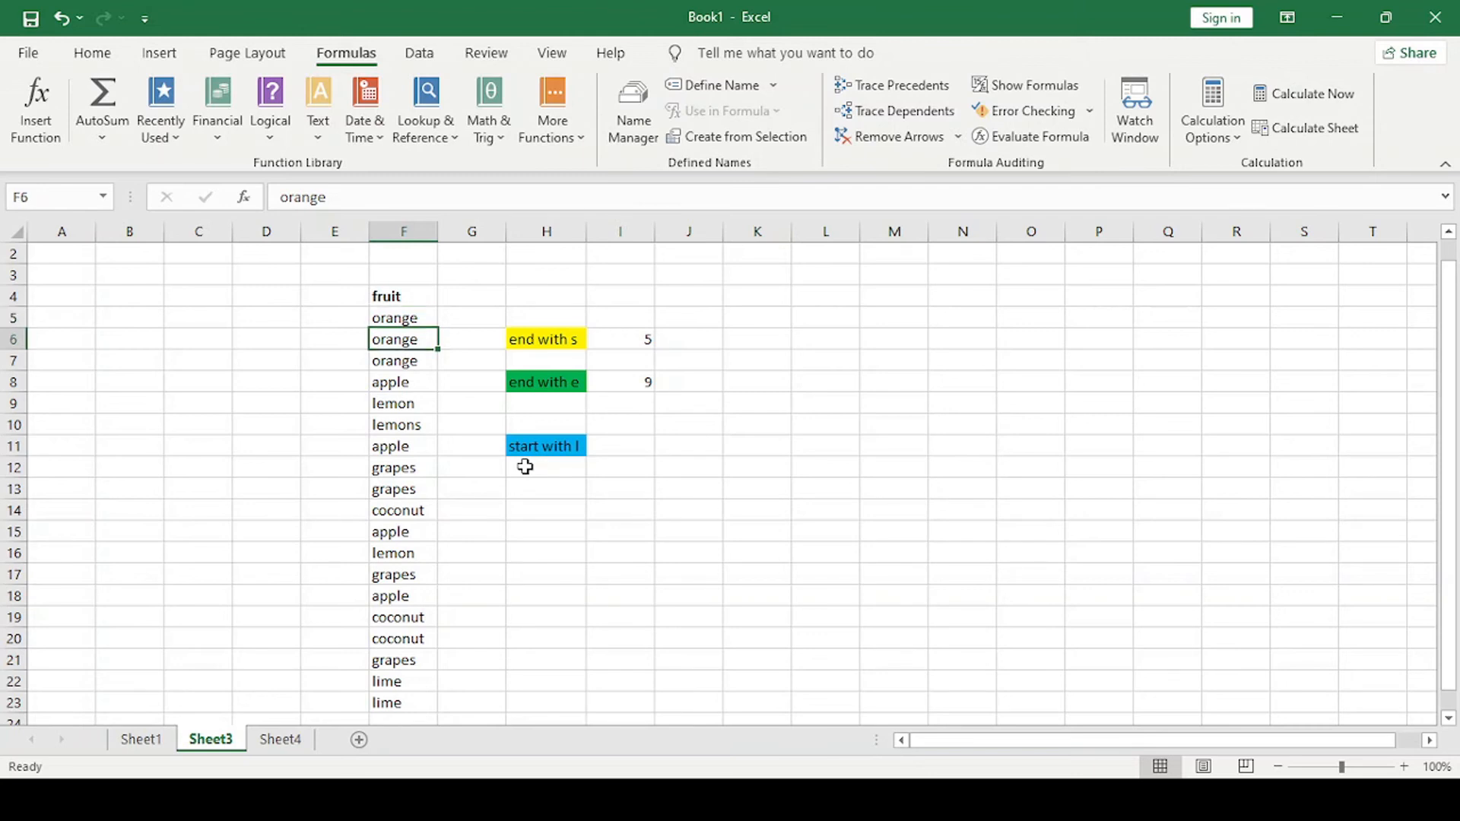
{"action": "key", "text": "Down"}
{"action": "key", "text": "Down"}
{"action": "key", "text": "Down"}
{"action": "key", "text": "Down"}
{"action": "key", "text": "Down"}
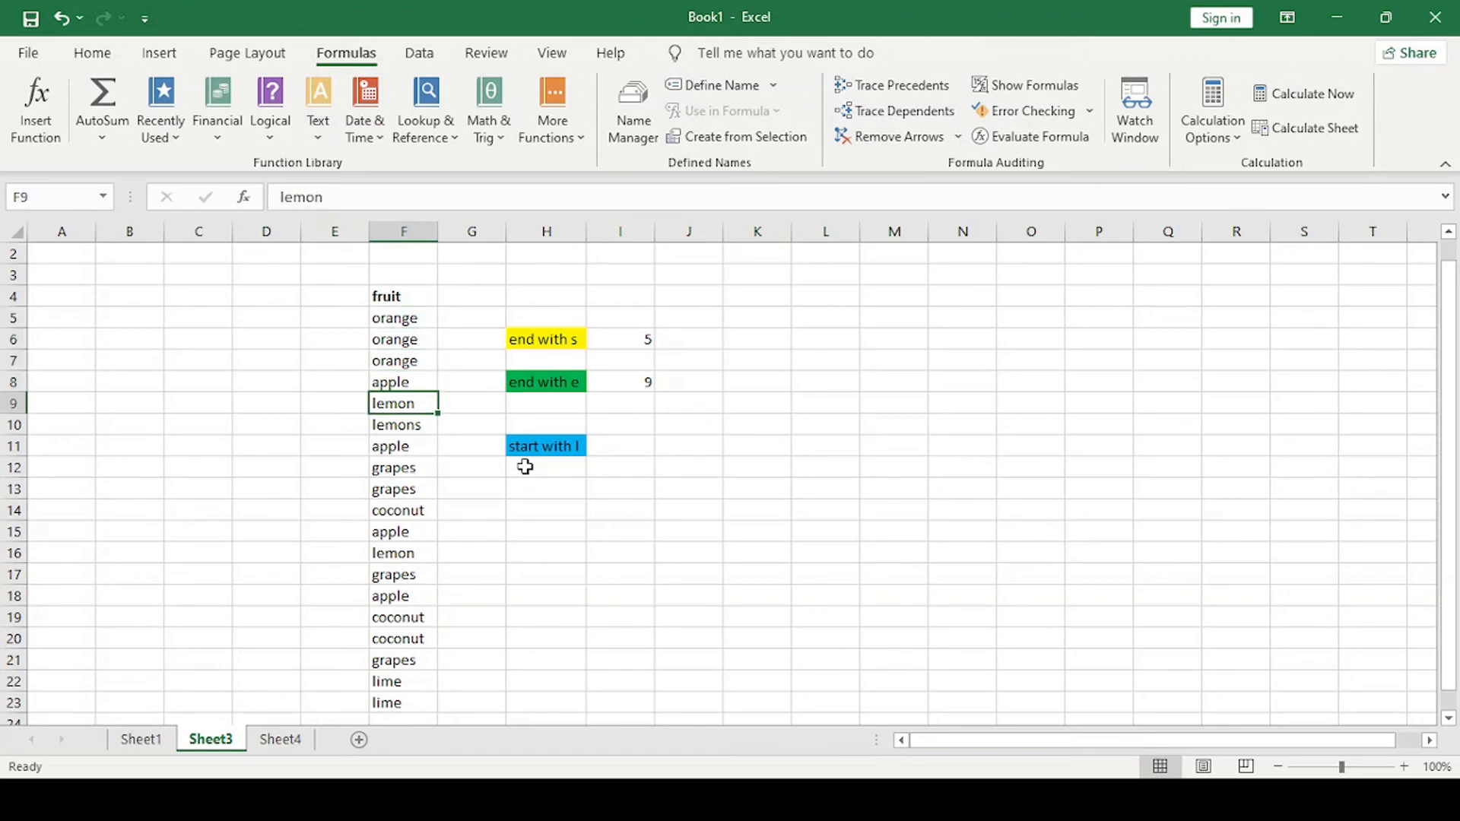
{"action": "key", "text": "Down"}
{"action": "key", "text": "Down"}
{"action": "key", "text": "Down"}
{"action": "key", "text": "Down"}
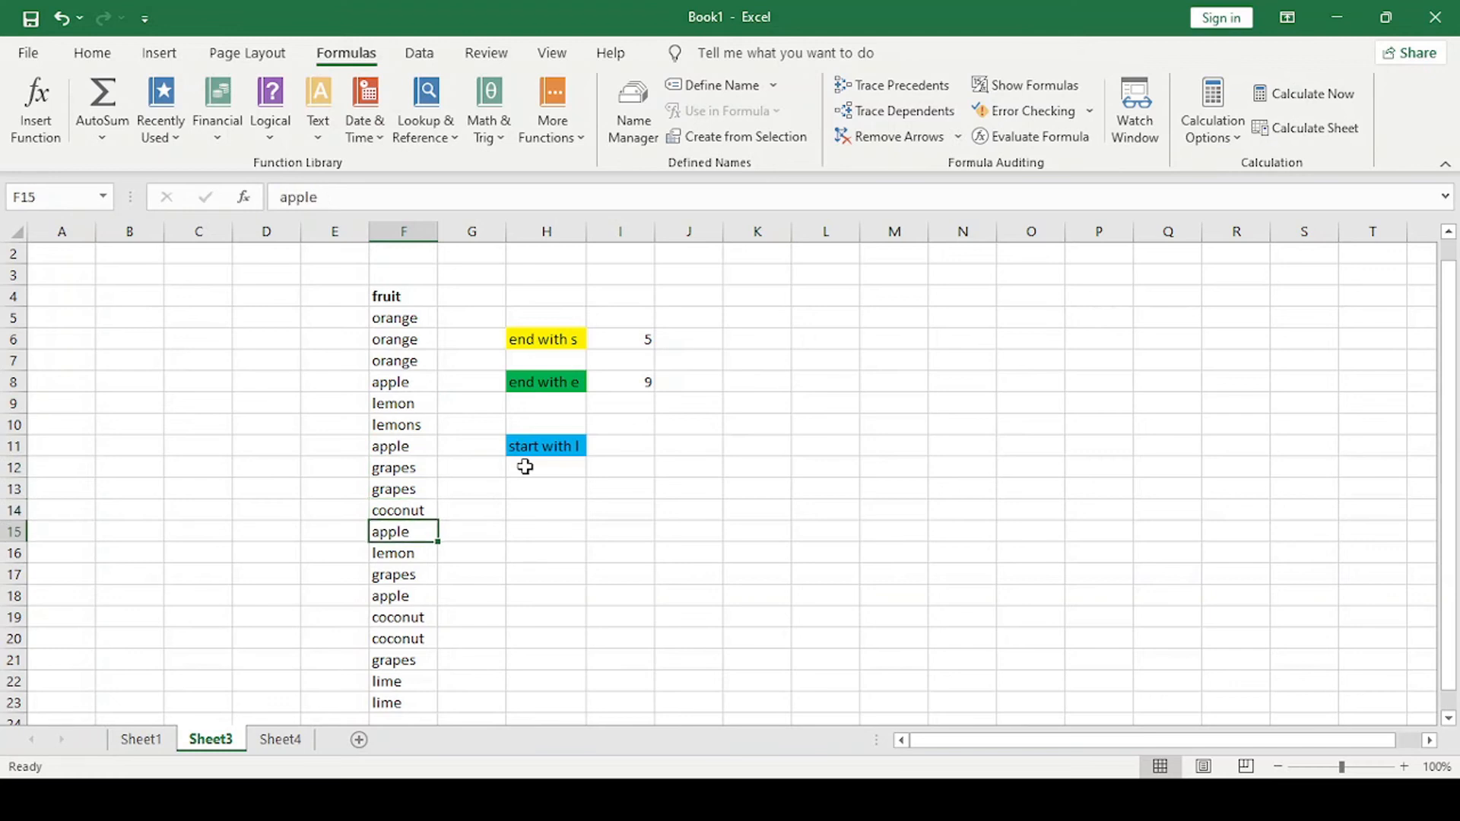
{"action": "key", "text": "Down"}
{"action": "key", "text": "Down"}
{"action": "key", "text": "Down"}
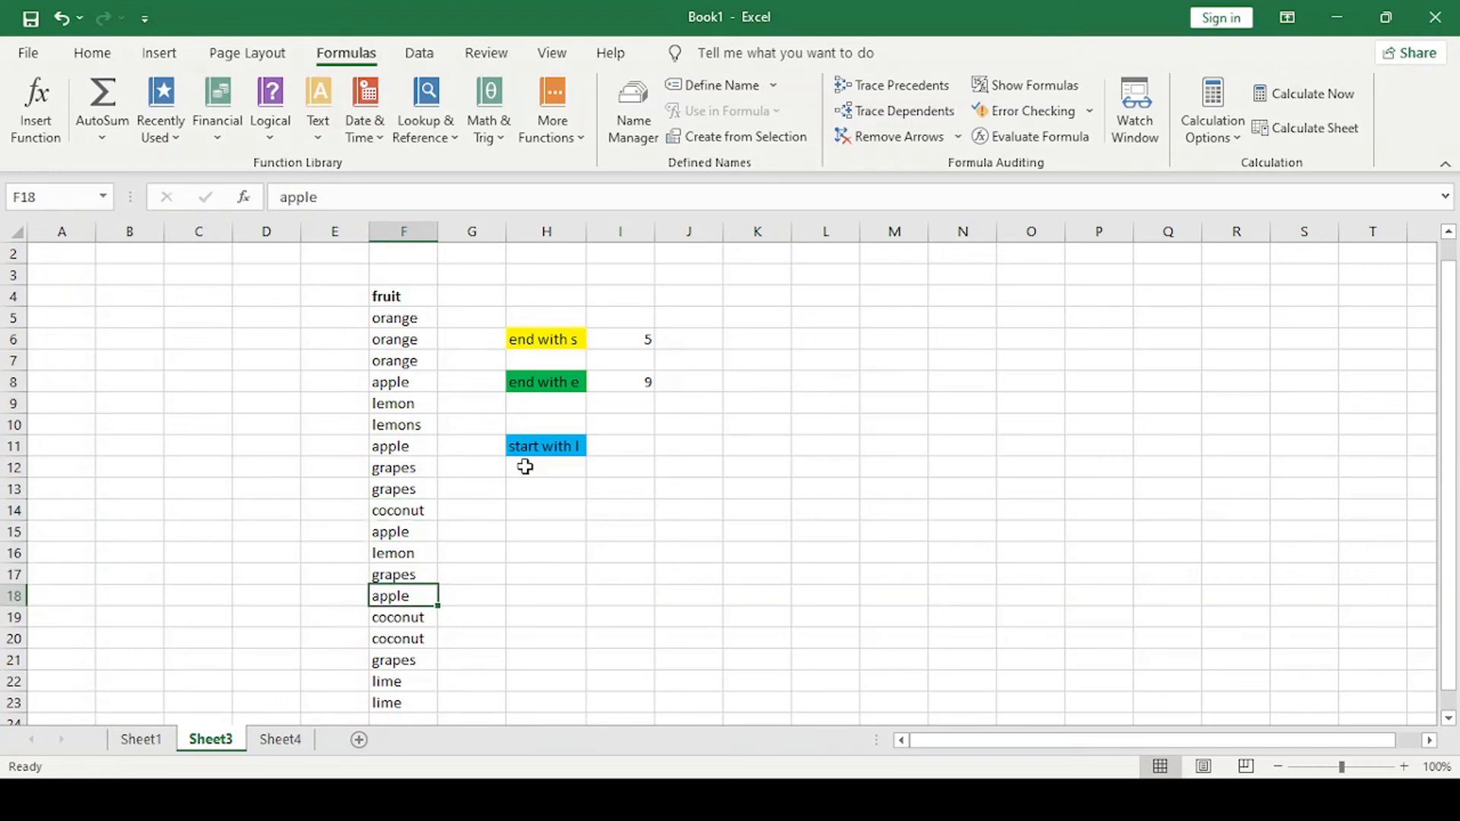
{"action": "key", "text": "Down"}
{"action": "key", "text": "Down"}
{"action": "key", "text": "Down"}
{"action": "key", "text": "Down"}
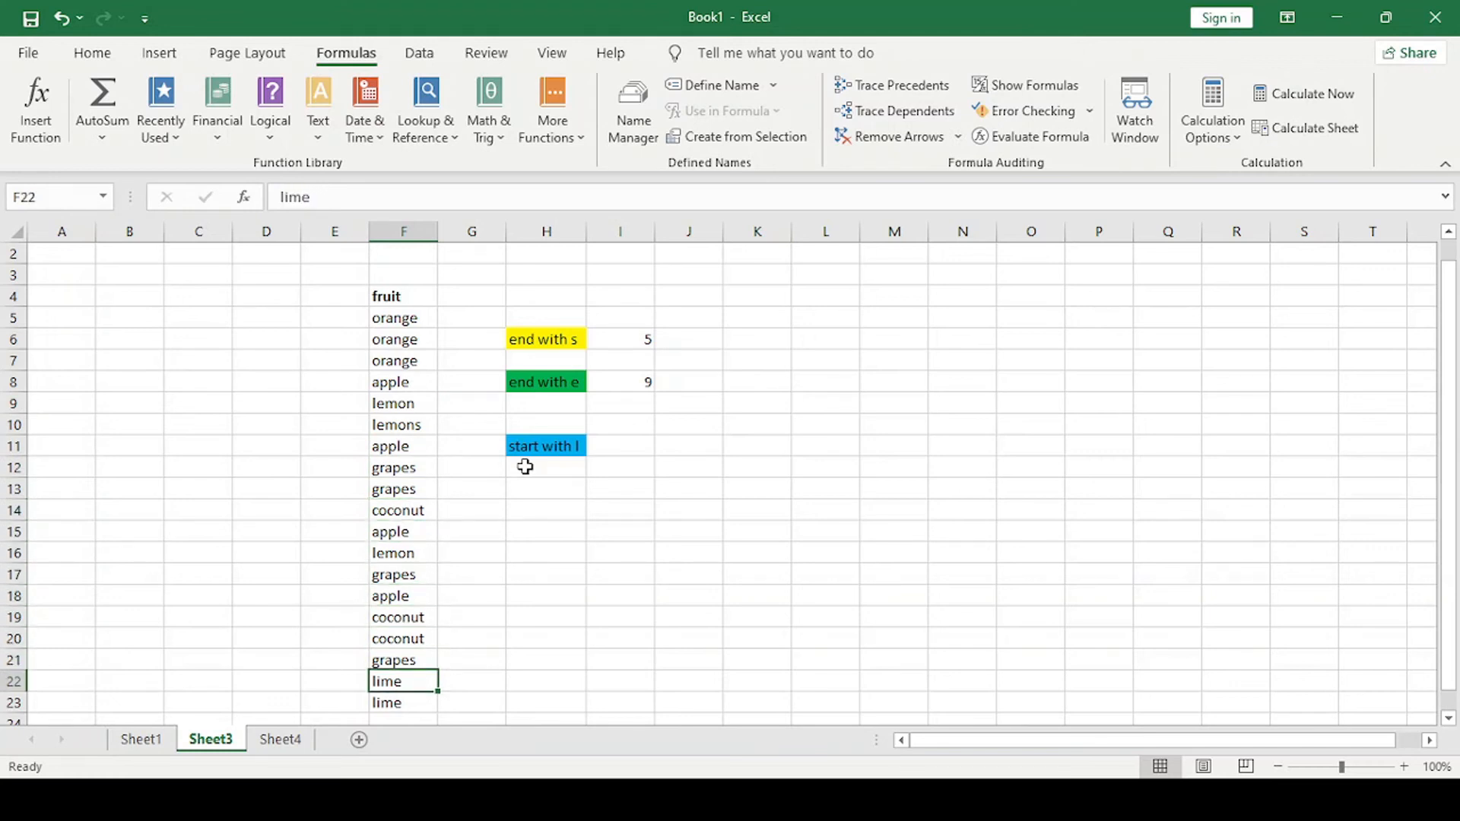
{"action": "key", "text": "Down"}
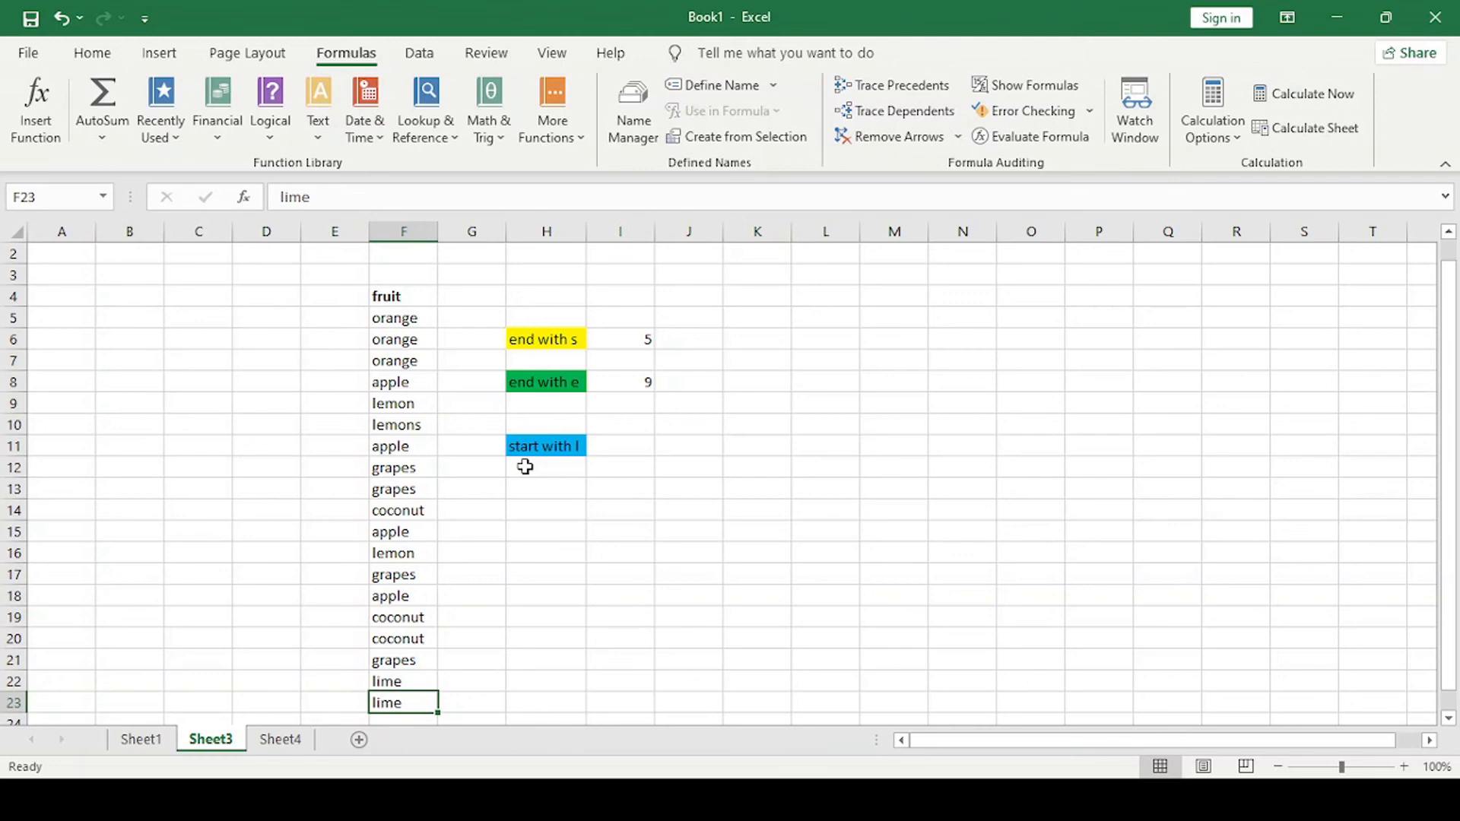
Enter the formula =COUNTIF(F5:F23,"l*") in cell I11 to count the fruits starting with l.
{"action": "left_click", "coordinate": [620, 446]}
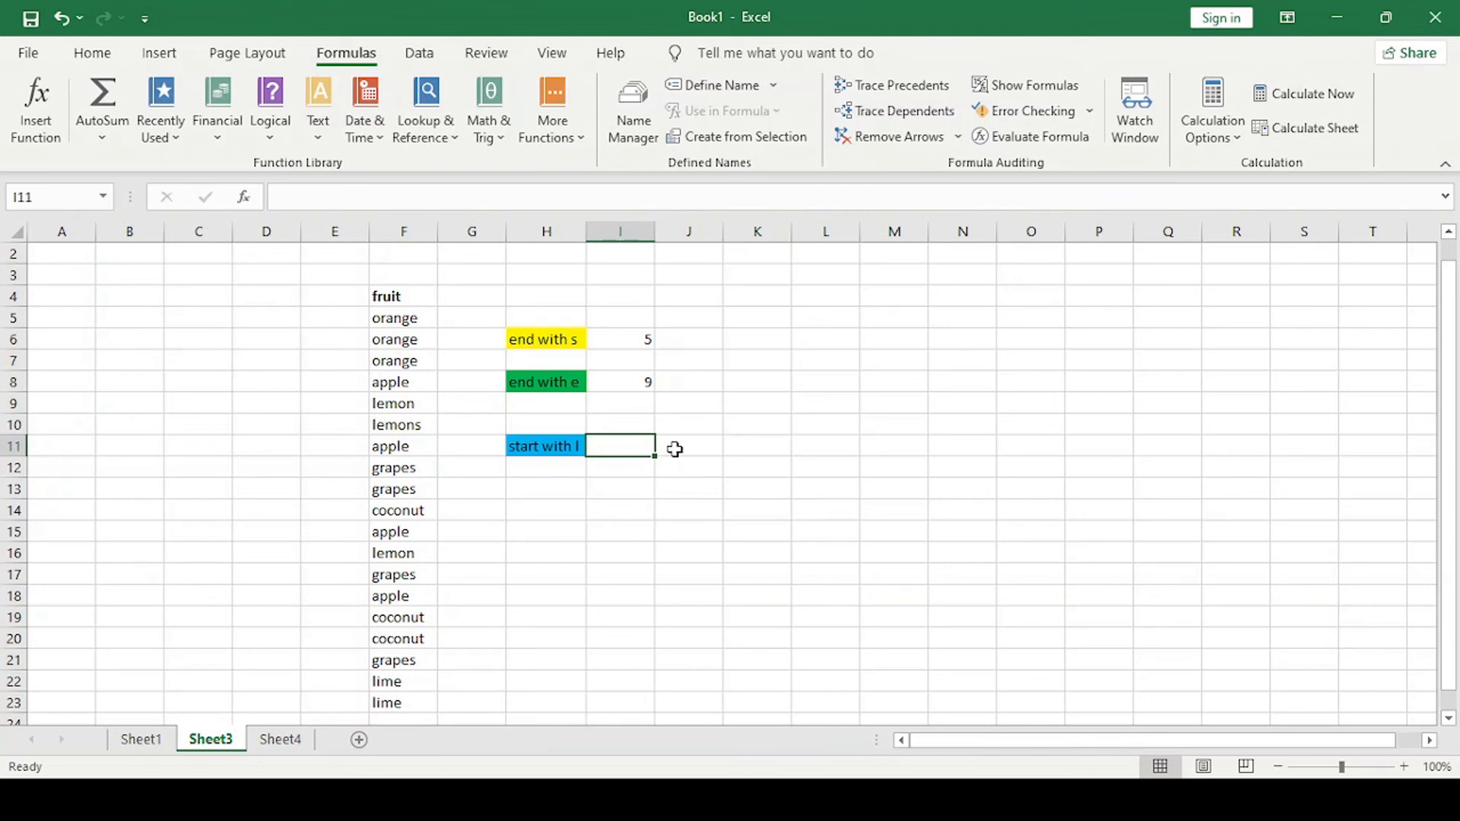
{"action": "type", "text": "=countif"}
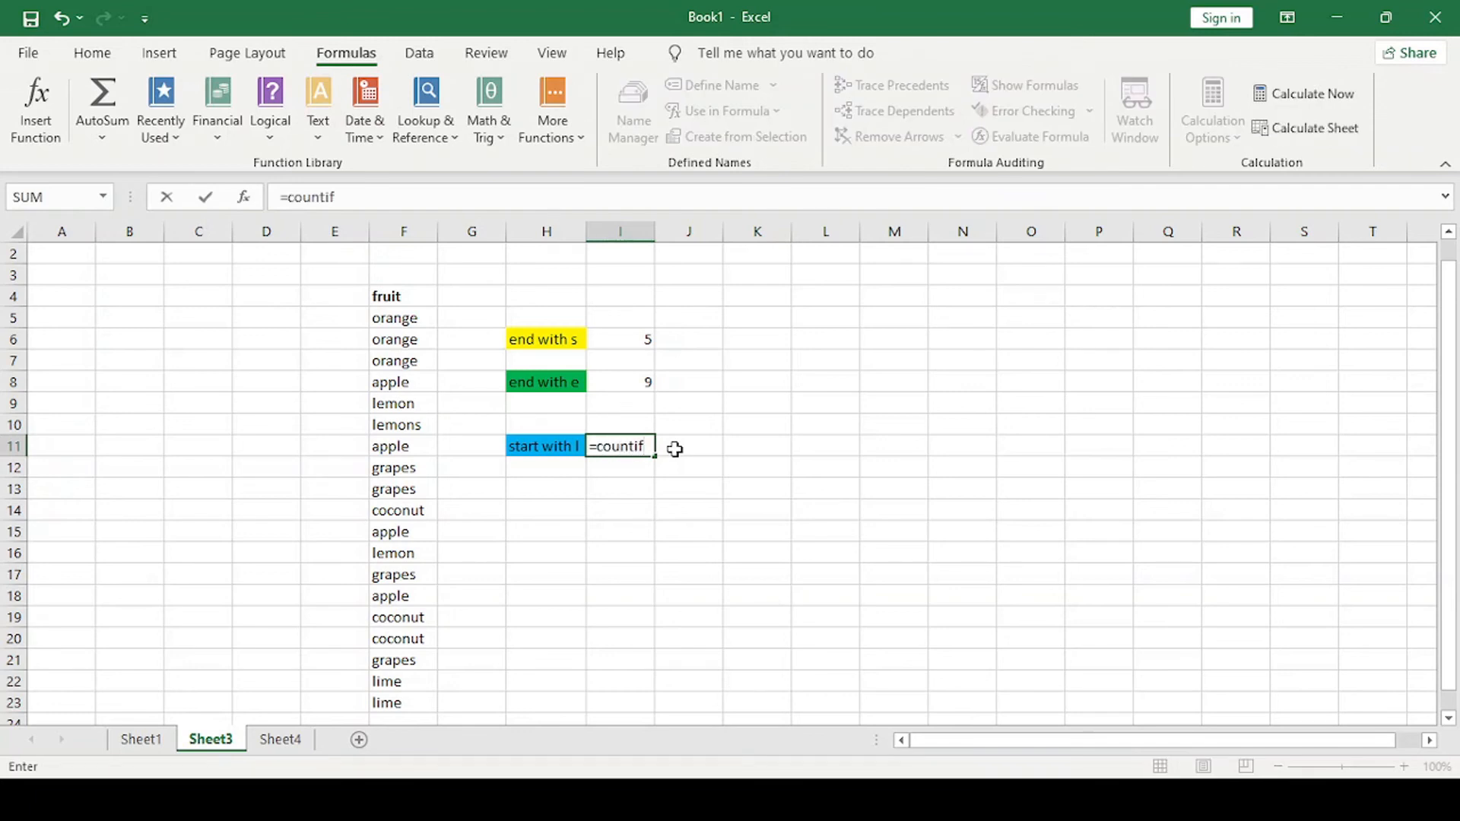
{"action": "type", "text": "("}
{"action": "left_click_drag", "start_coordinate": [404, 319], "coordinate": [397, 697]}
{"action": "type", "text": ","}
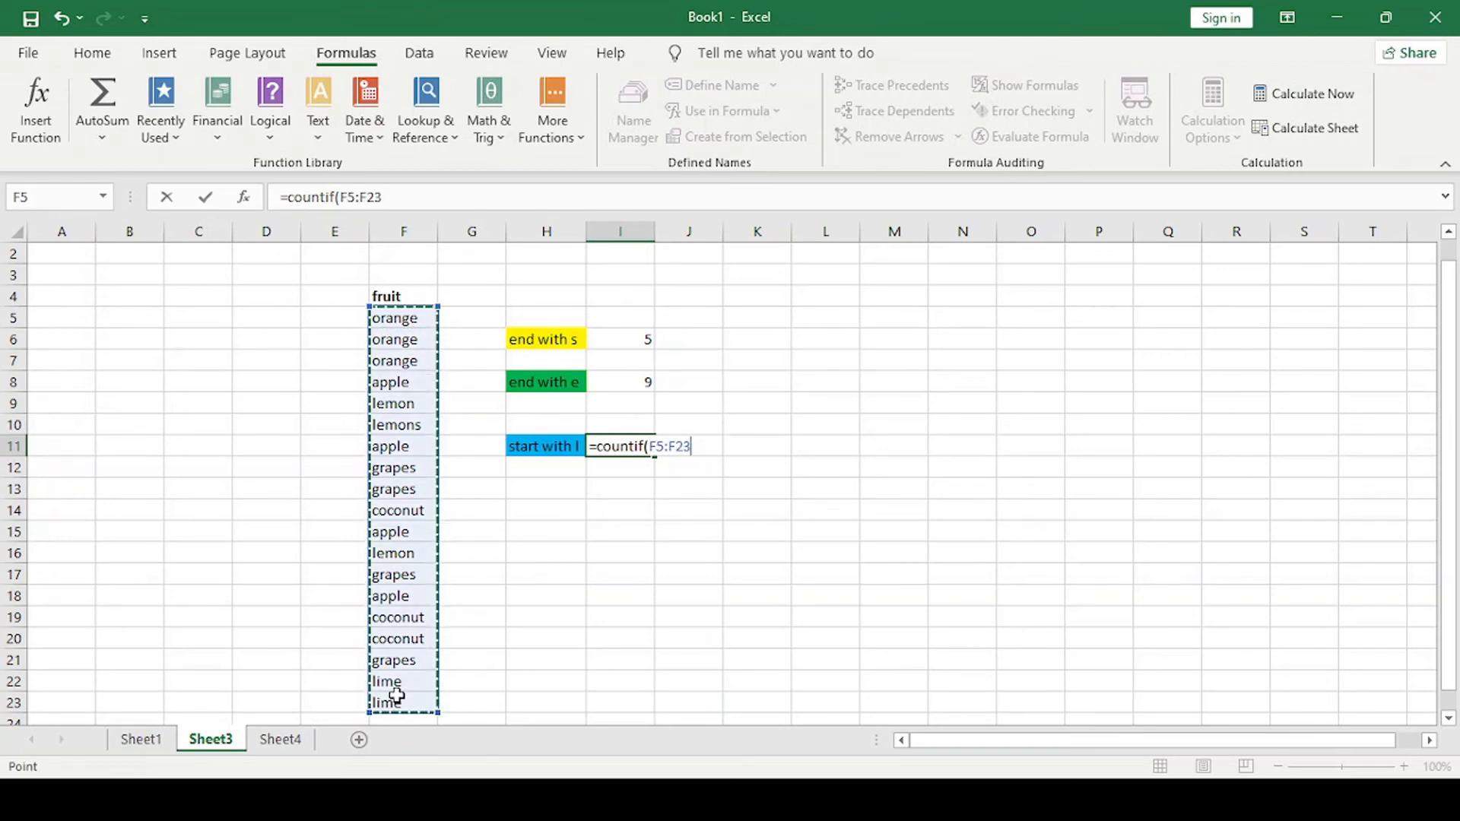
{"action": "type", "text": "\"l*"}
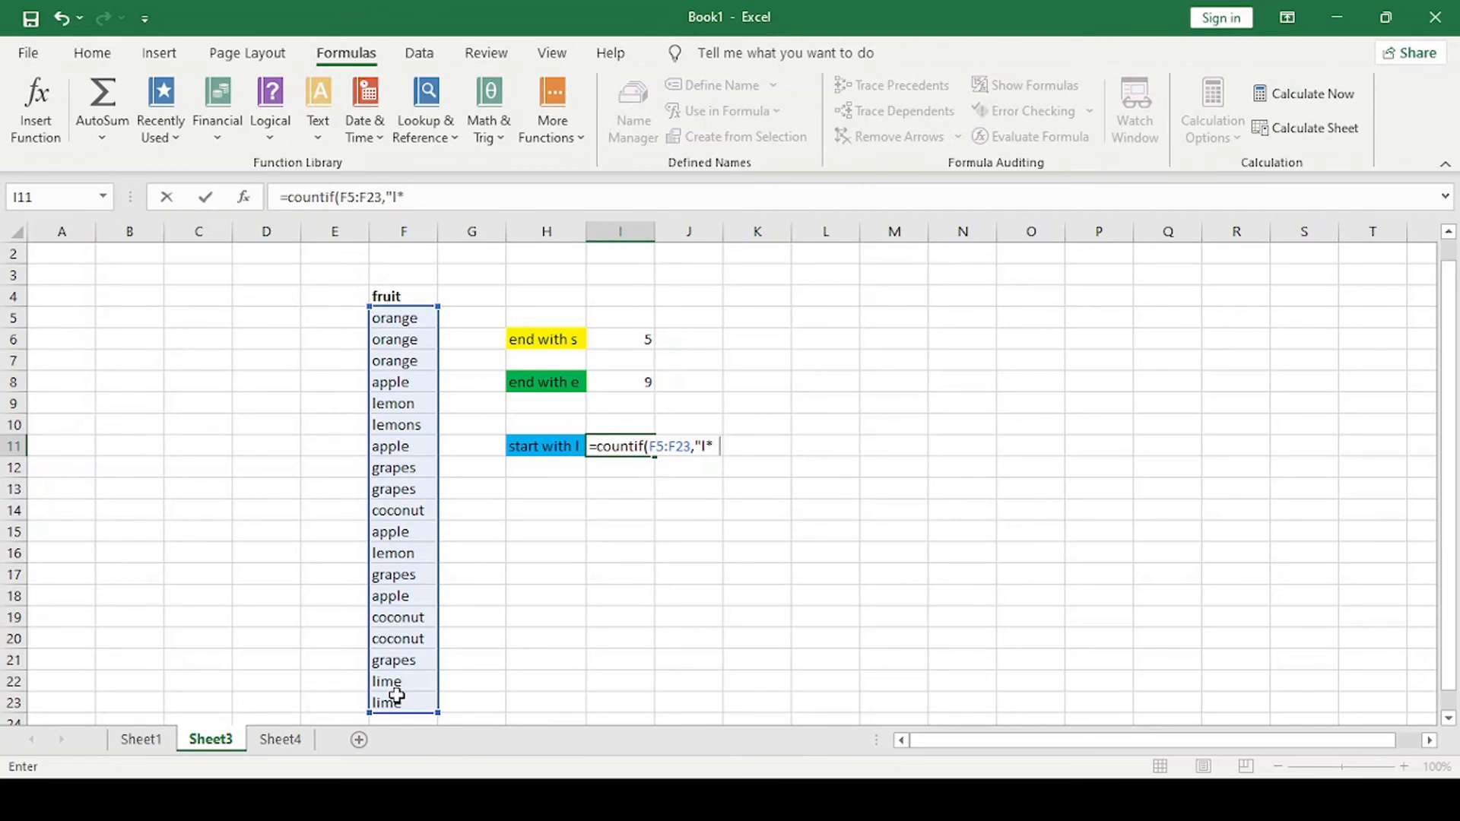
{"action": "type", "text": ")"}
{"action": "key", "text": "Return"}
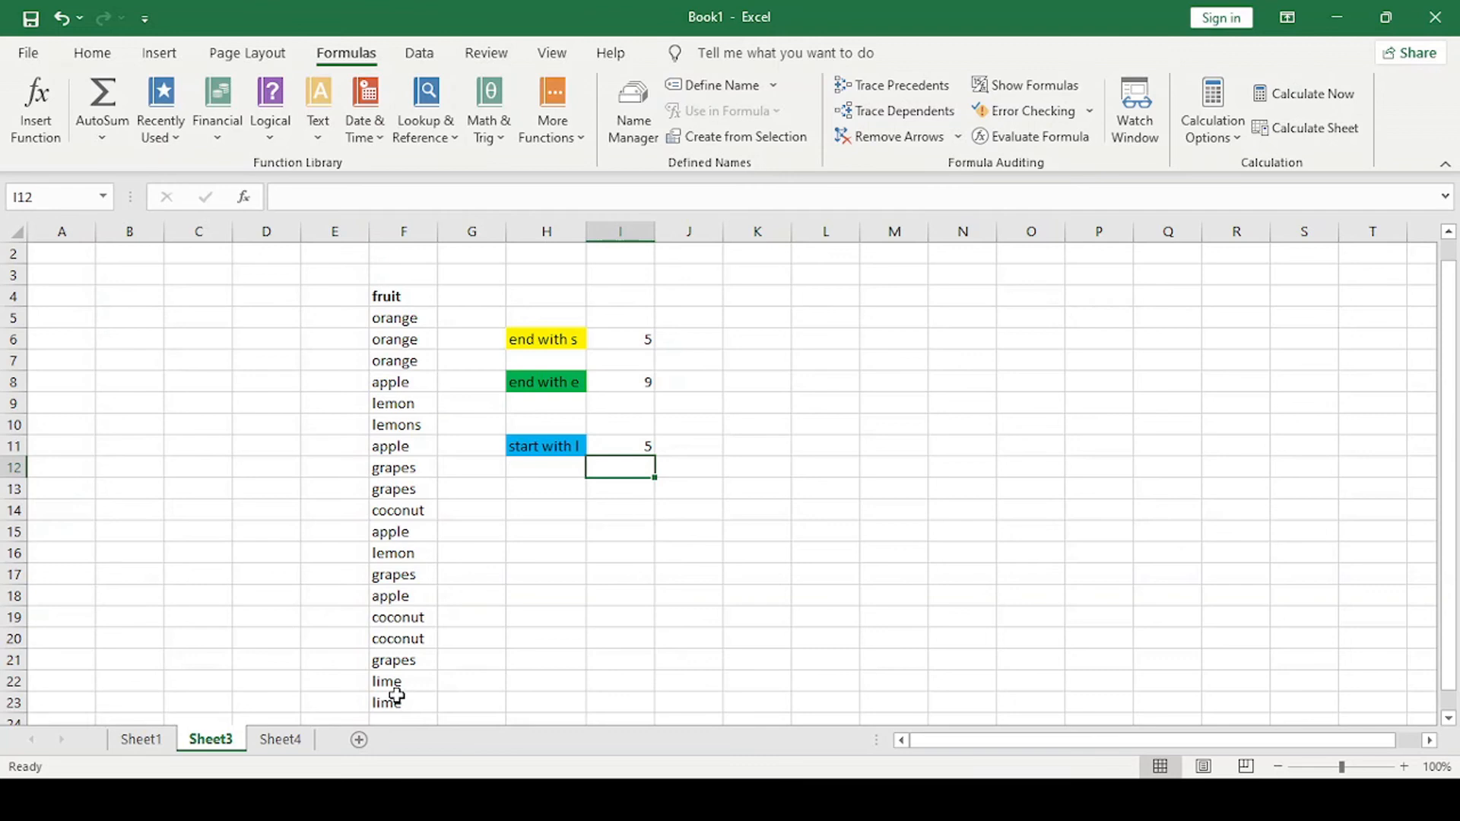
Go back up the fruit list from F23 to verify which entries start with l.
{"action": "left_click", "coordinate": [395, 700]}
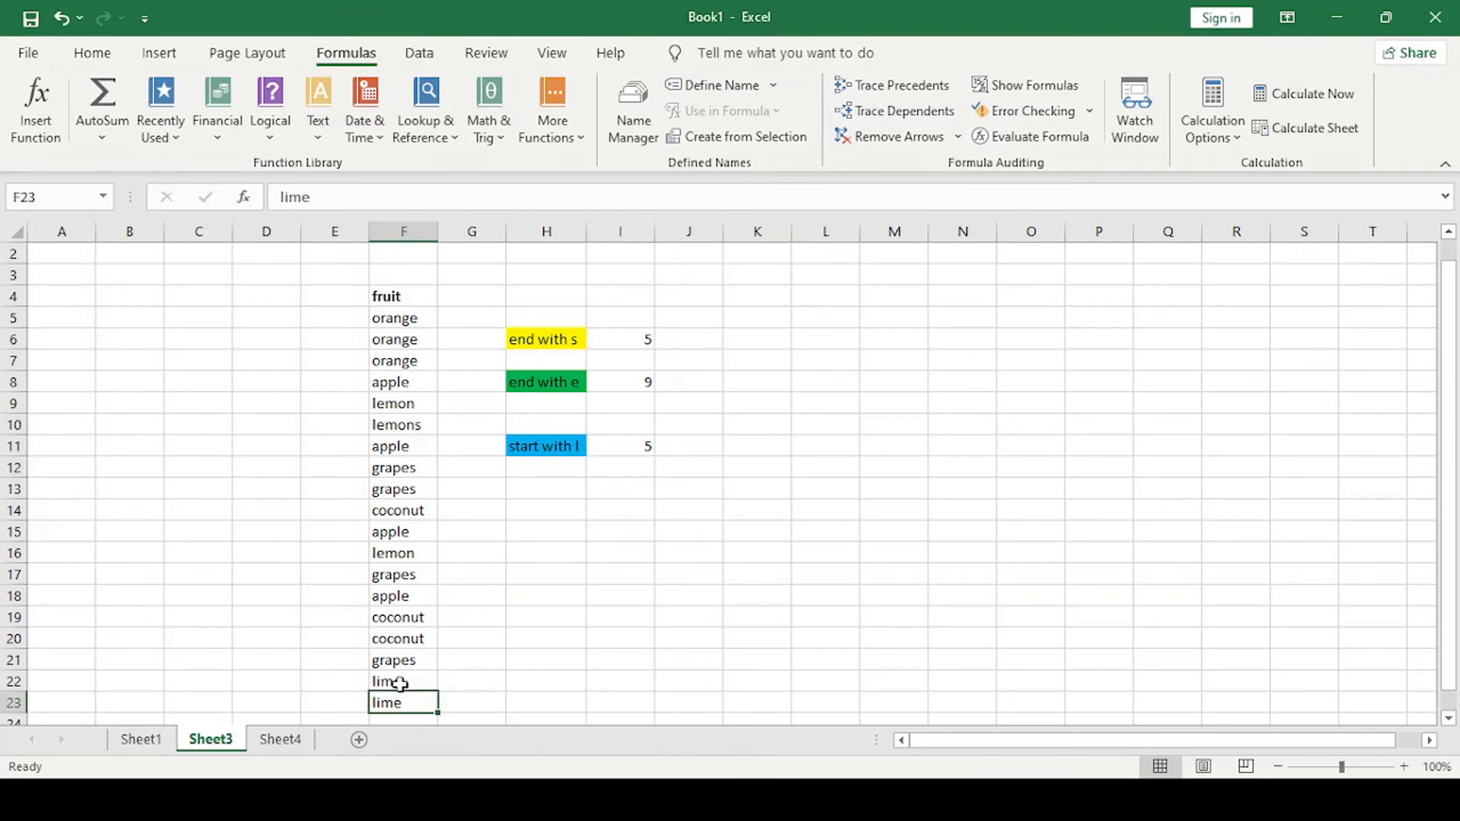
{"action": "left_click", "coordinate": [396, 682]}
{"action": "key", "text": "Up"}
{"action": "key", "text": "Up"}
{"action": "key", "text": "Up"}
{"action": "key", "text": "Up"}
{"action": "key", "text": "Up"}
{"action": "key", "text": "Up"}
{"action": "key", "text": "Up"}
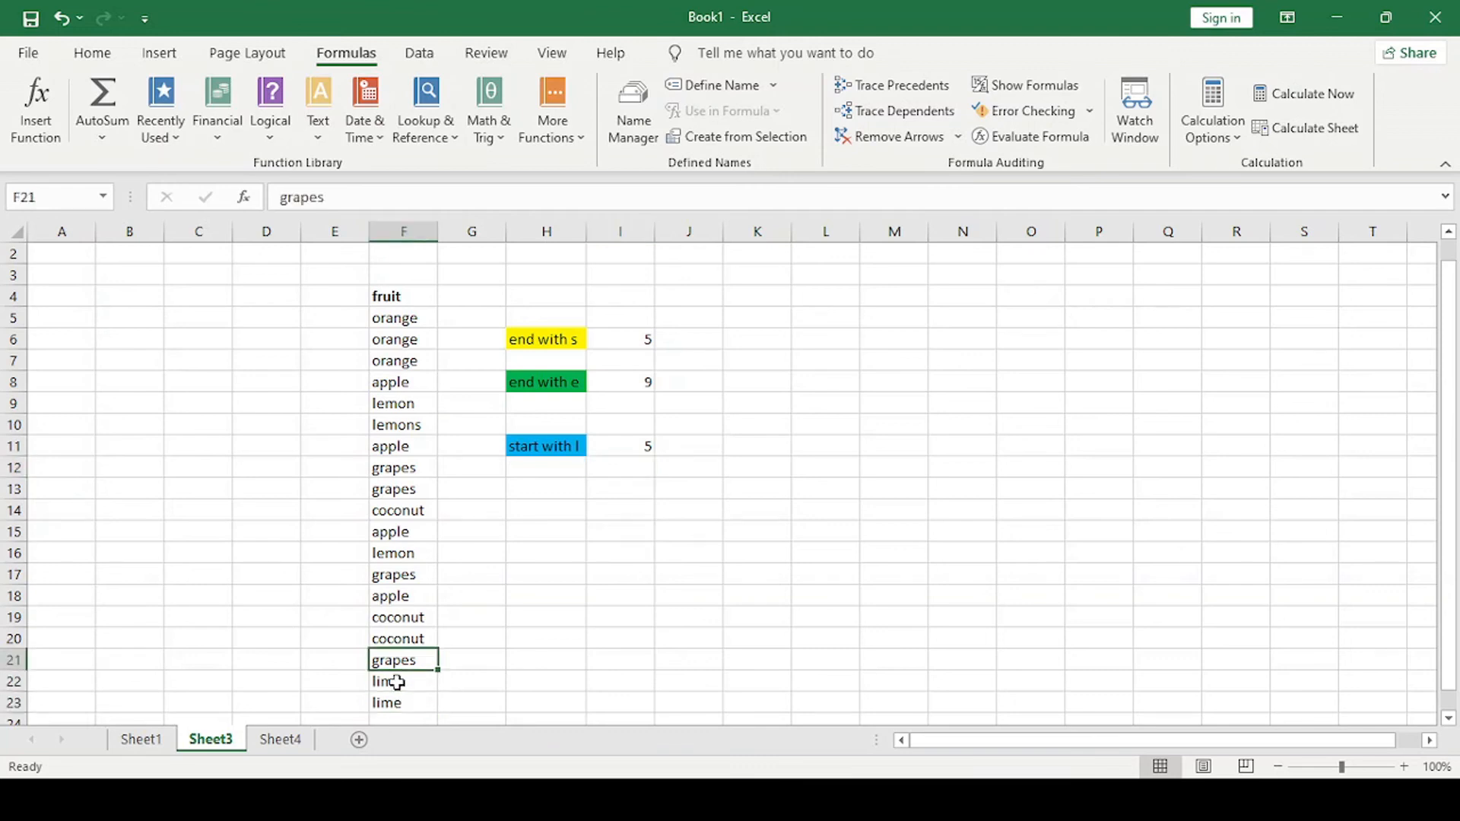
{"action": "key", "text": "Up"}
{"action": "key", "text": "Up"}
{"action": "key", "text": "Up"}
{"action": "key", "text": "Up"}
{"action": "key", "text": "Up"}
{"action": "key", "text": "Up"}
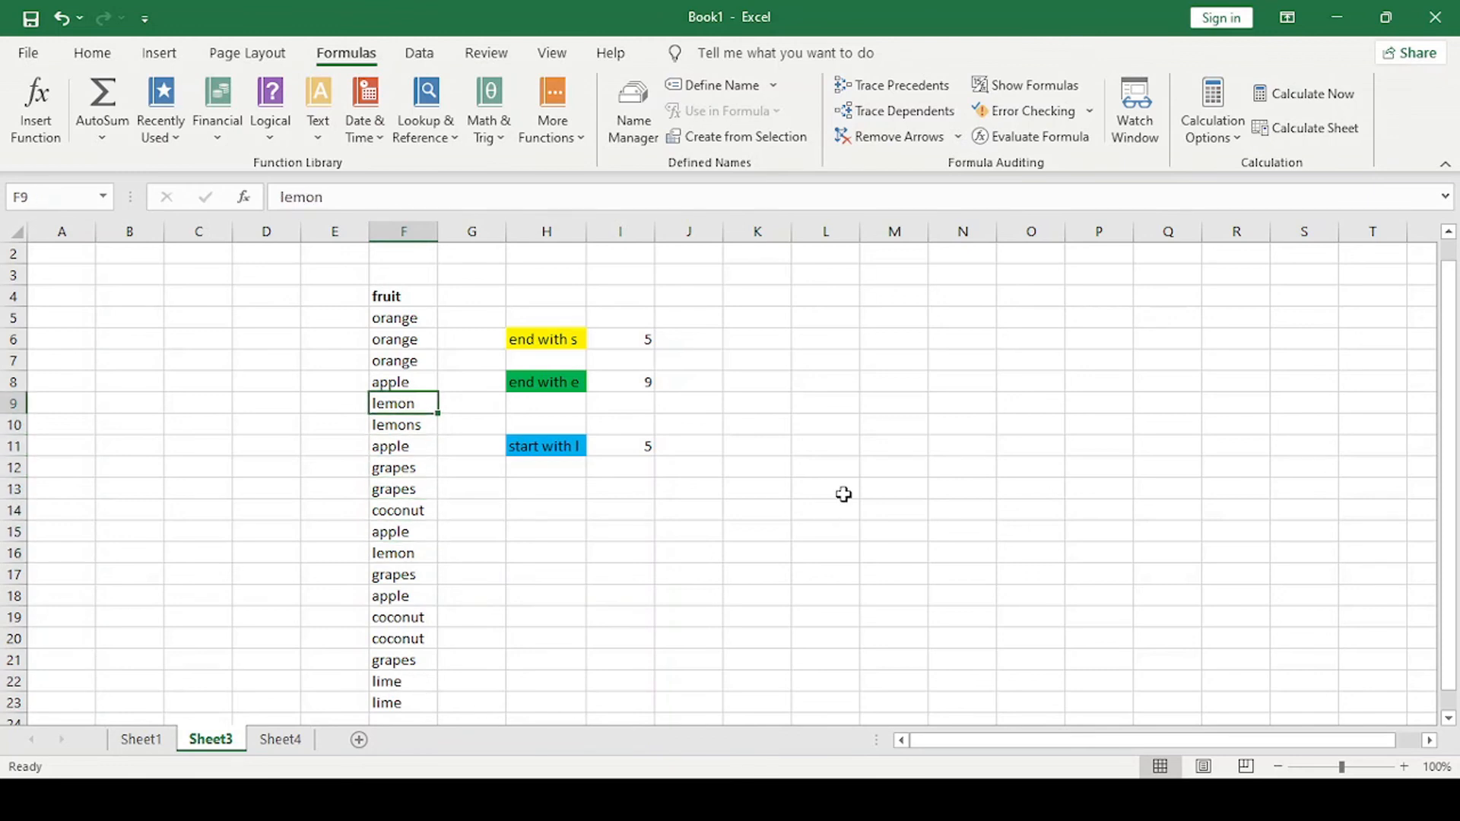
{"action": "left_click", "coordinate": [759, 800]}
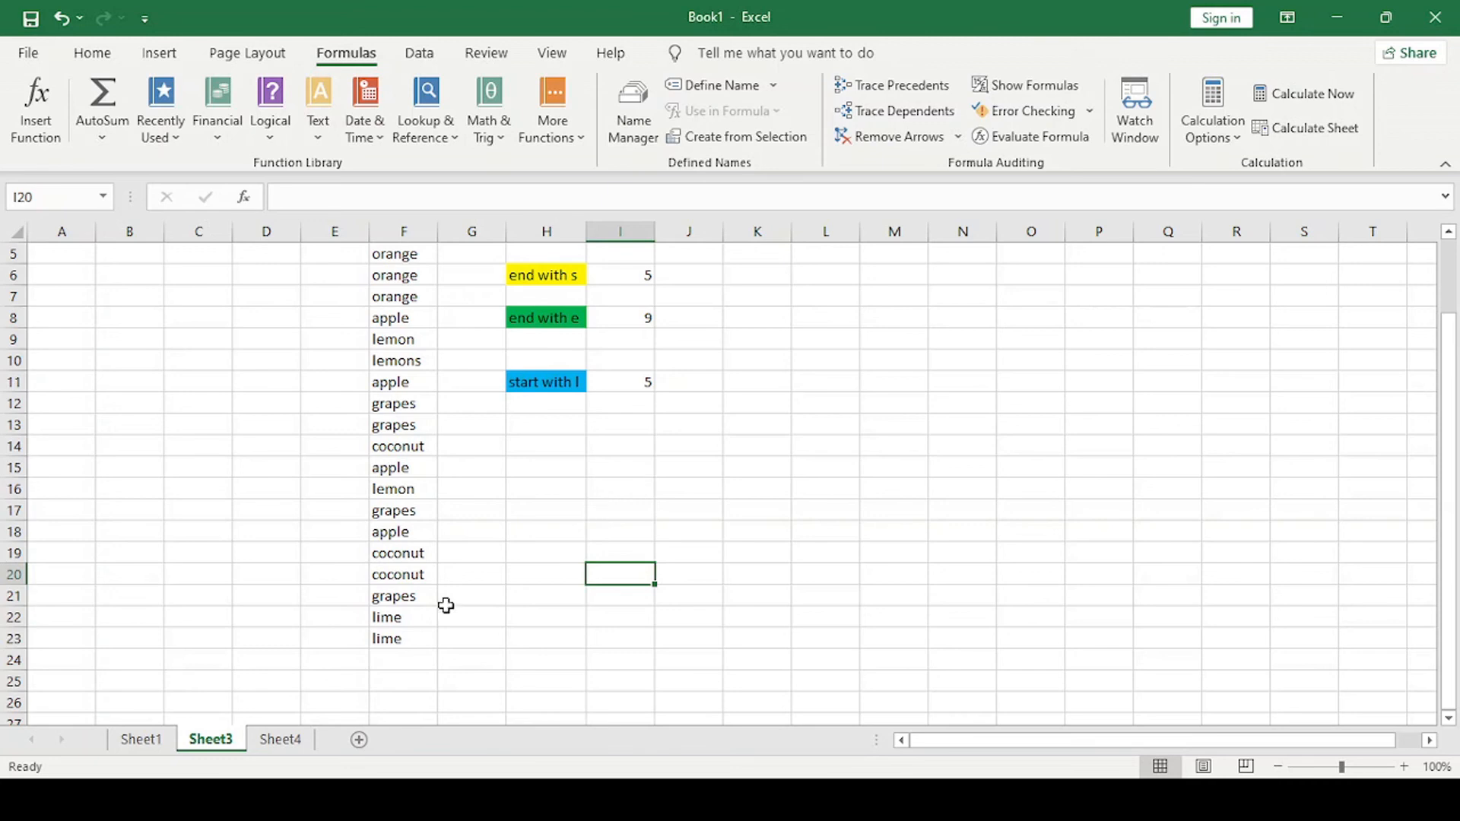
Add "lemons" to the end of the fruit list in cell F24.
{"action": "left_click", "coordinate": [403, 655]}
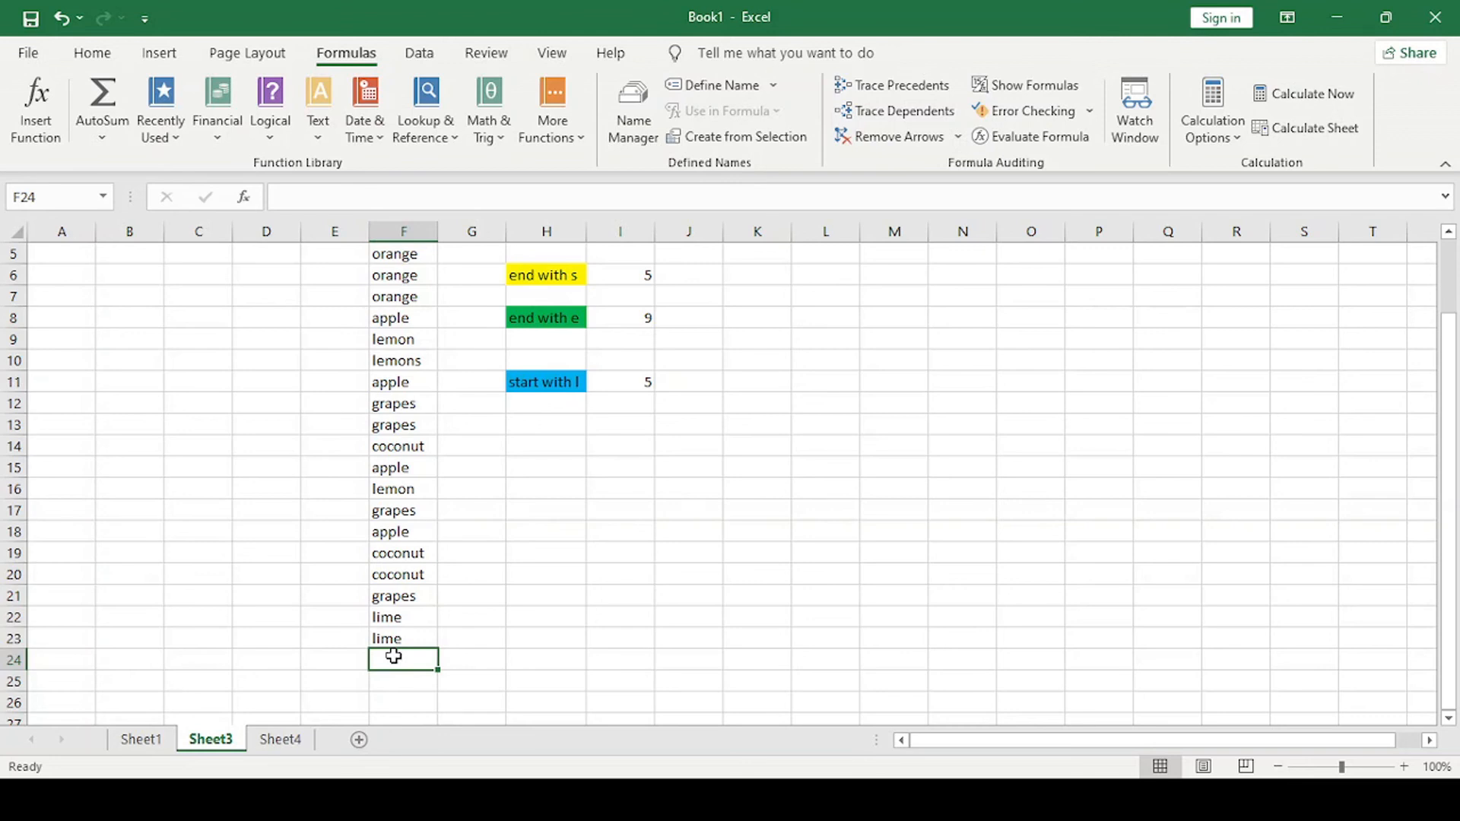
{"action": "type", "text": "lemon"}
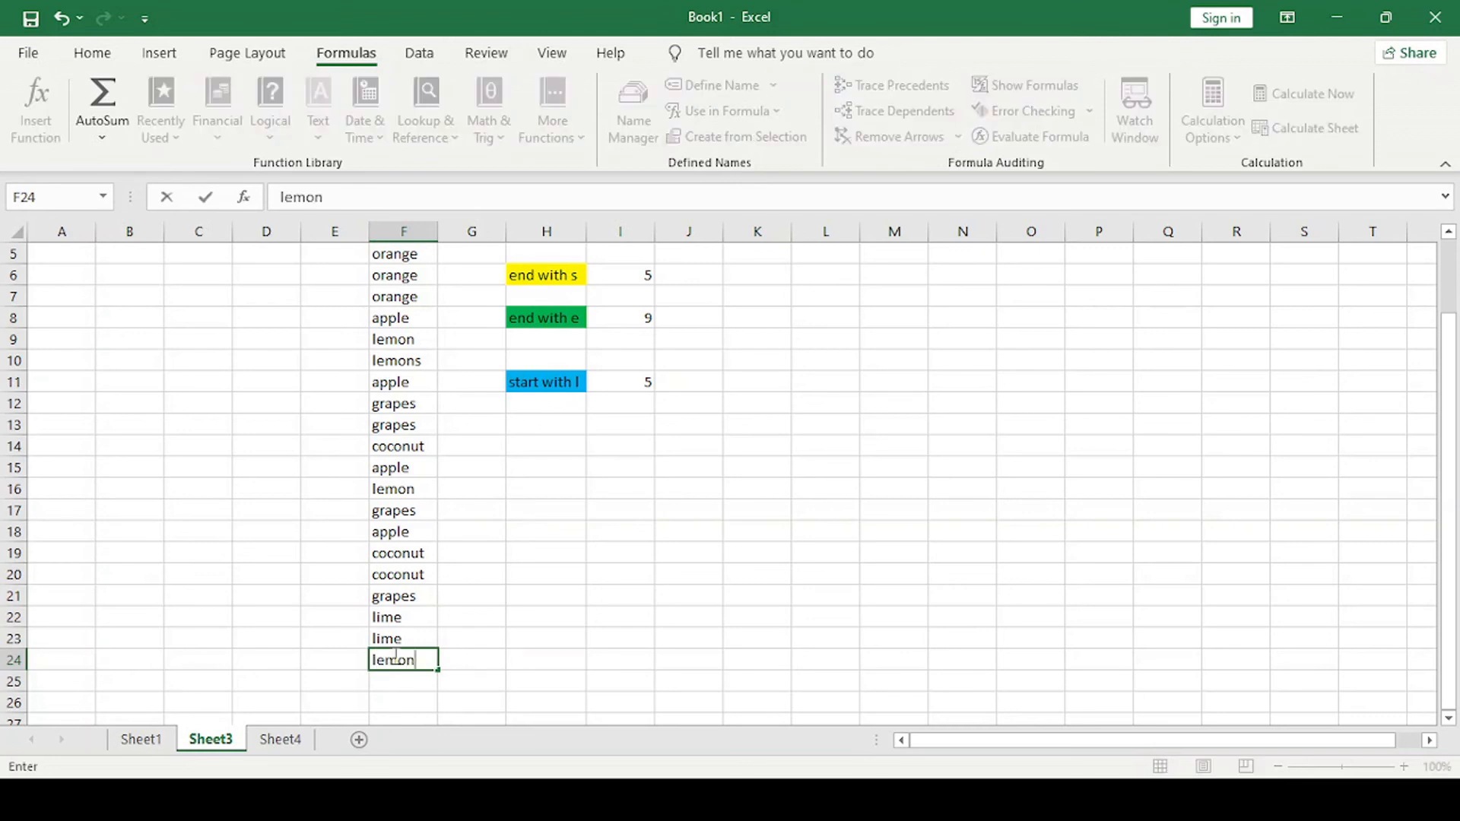
{"action": "type", "text": "s"}
{"action": "left_click", "coordinate": [589, 547]}
Extend the range of the "end with s" COUNTIF formula in cell I6 to F5:F24.
{"action": "left_click", "coordinate": [642, 275]}
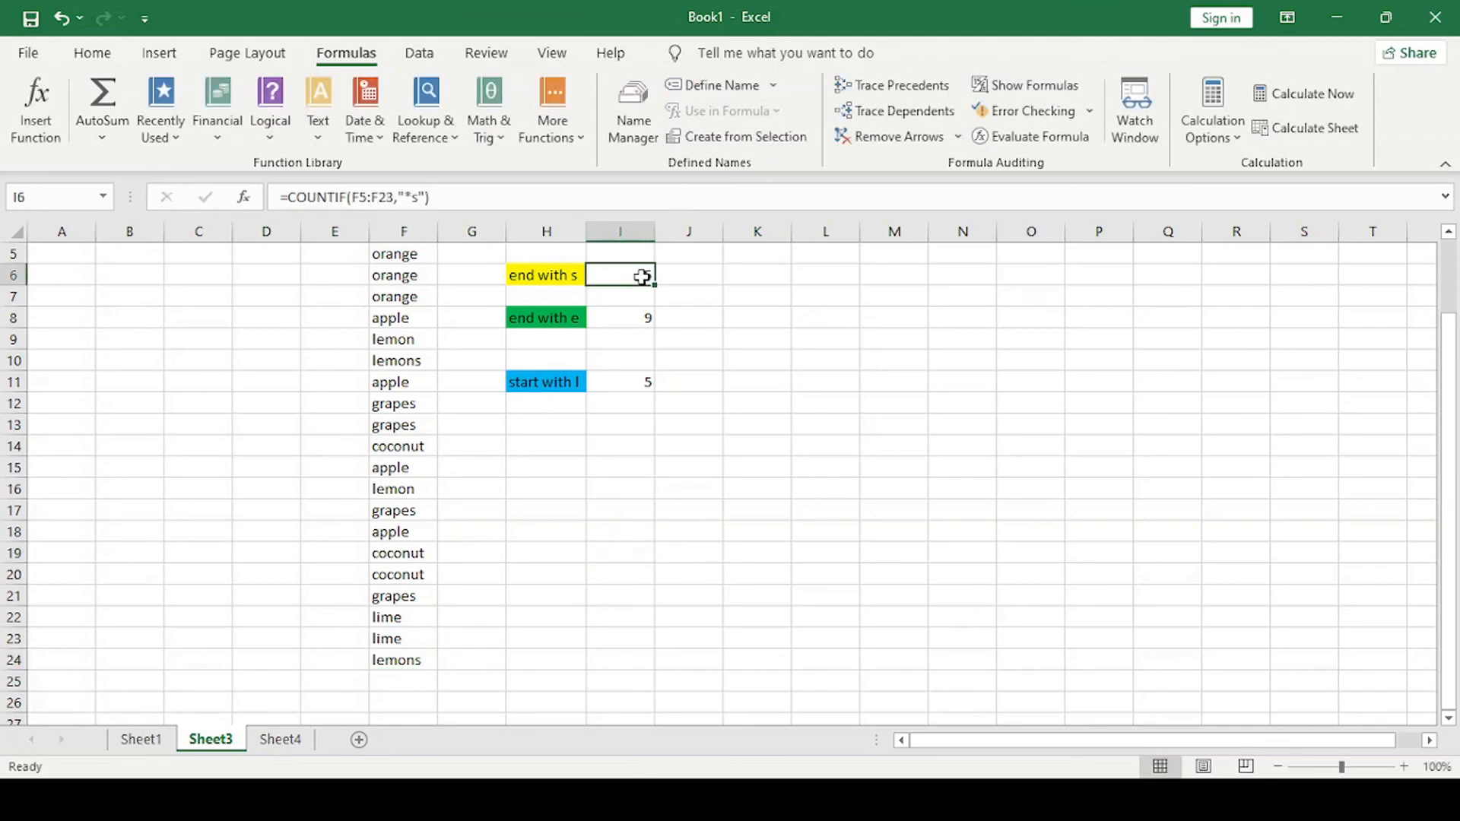
{"action": "double_click", "coordinate": [642, 276]}
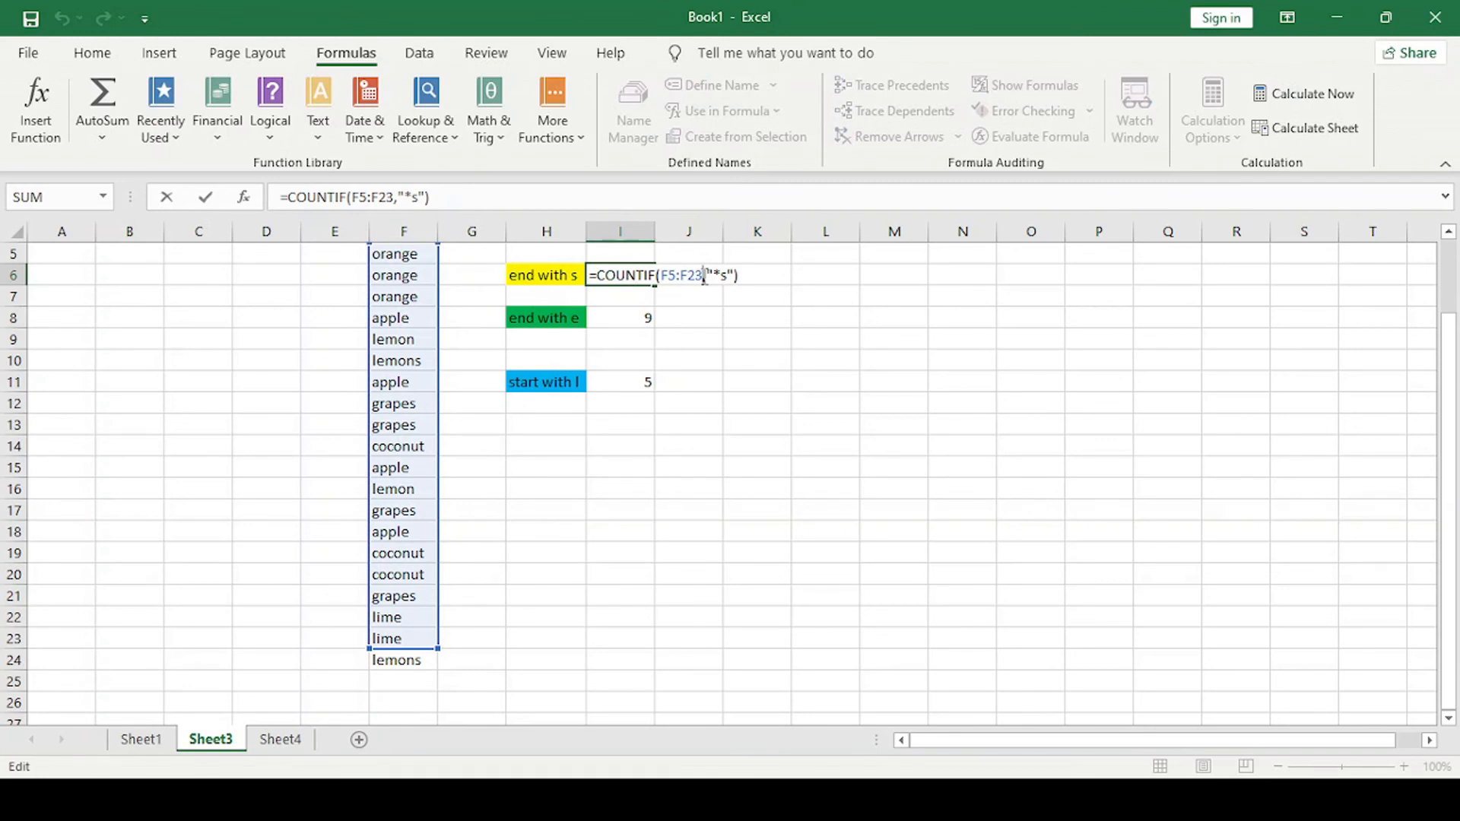
{"action": "key", "text": "BackSpace"}
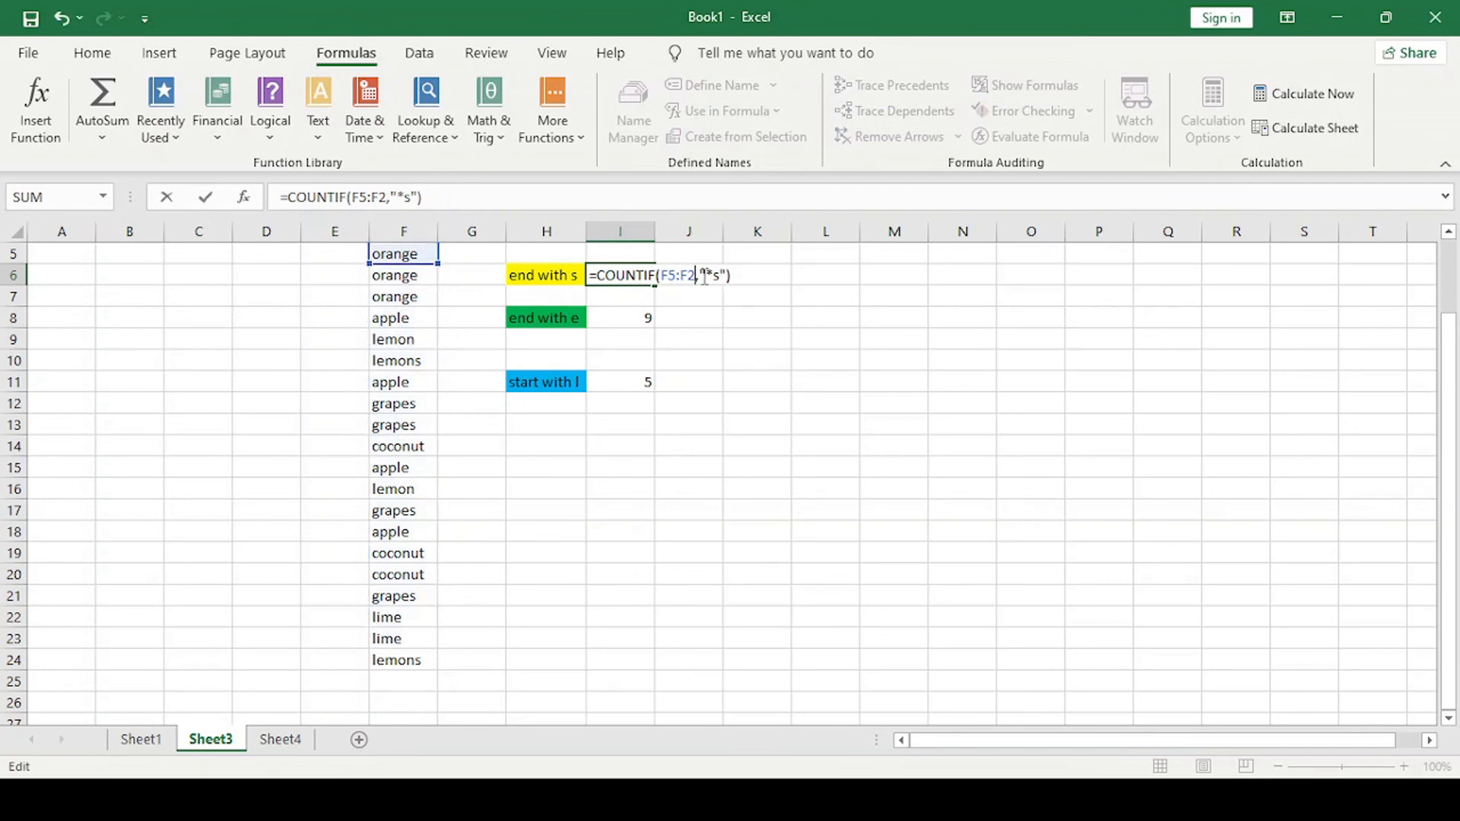
{"action": "type", "text": "4"}
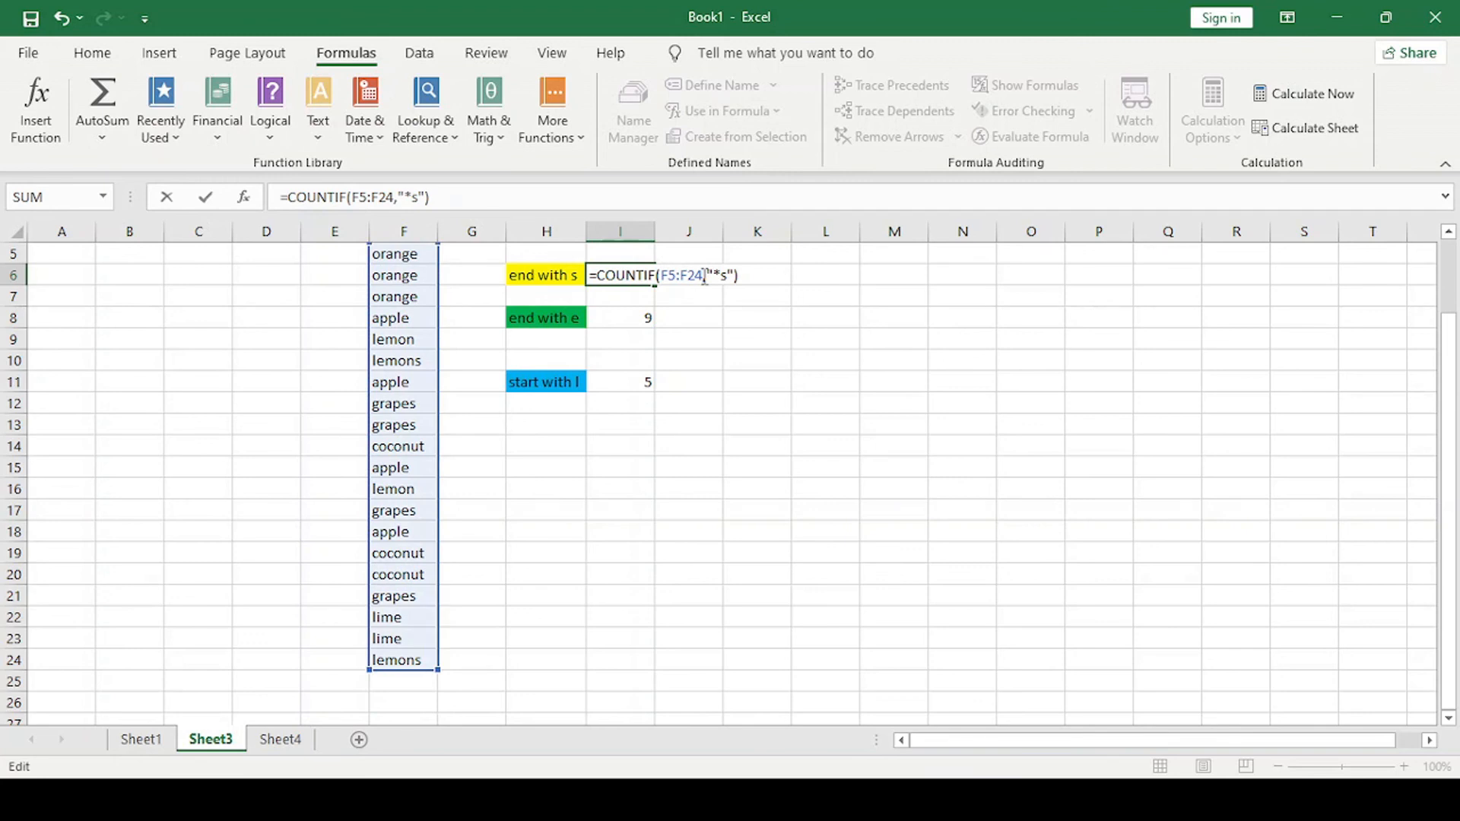
{"action": "key", "text": "Return"}
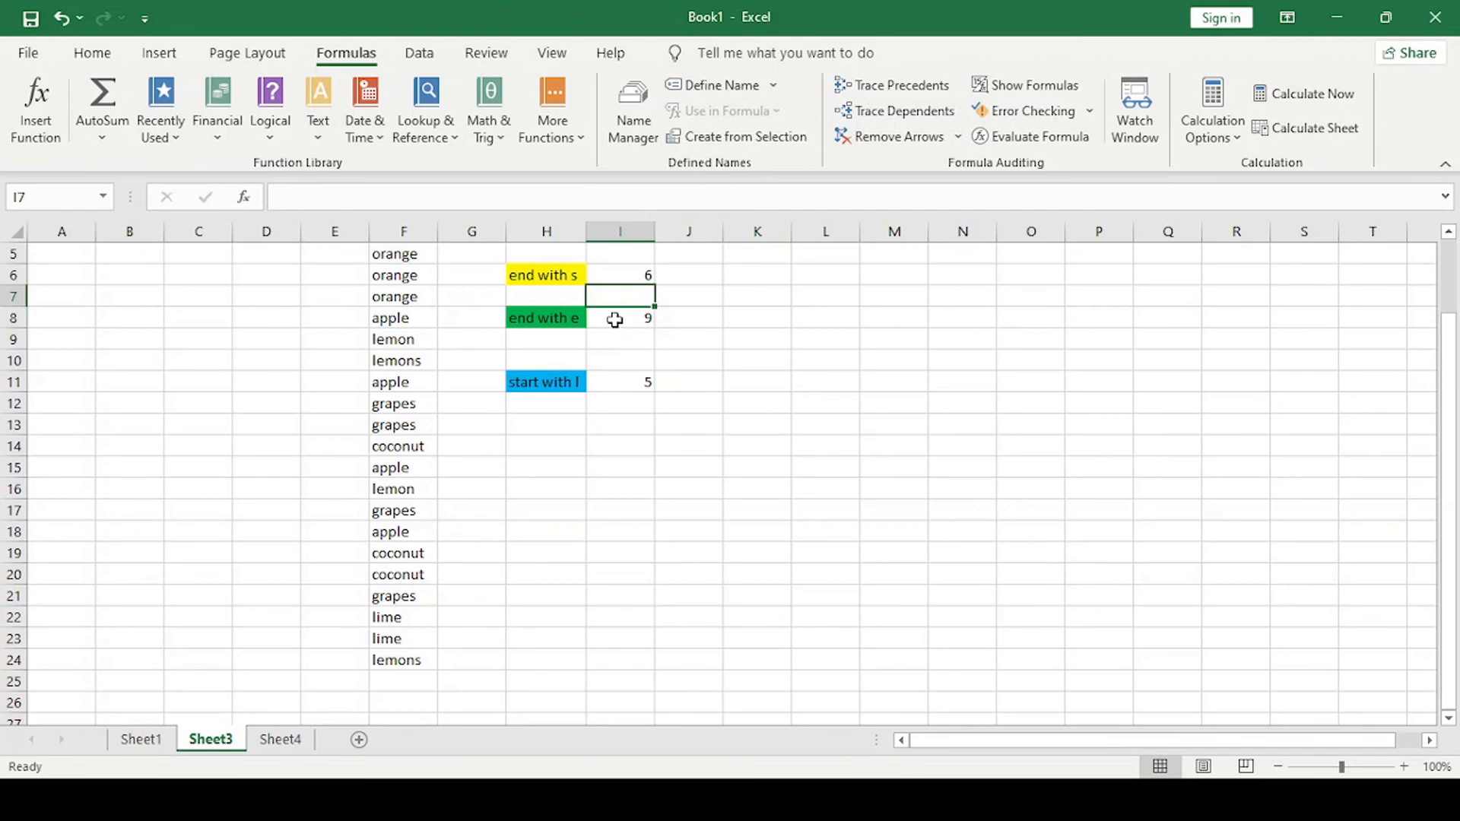
Add "lime" to the end of the fruit list in cell F25.
{"action": "left_click", "coordinate": [610, 316]}
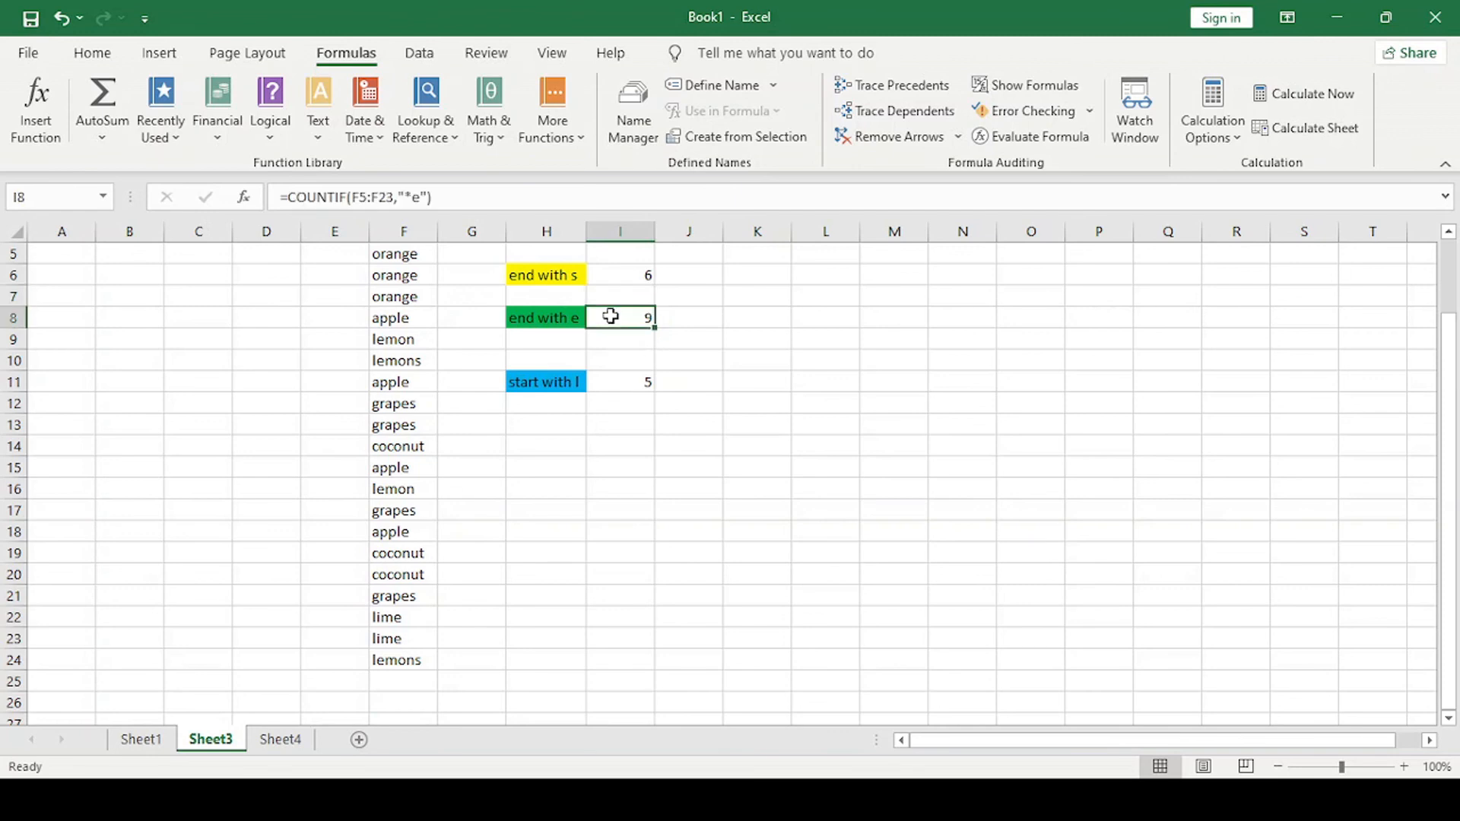
{"action": "left_click", "coordinate": [402, 680]}
{"action": "type", "text": "lime"}
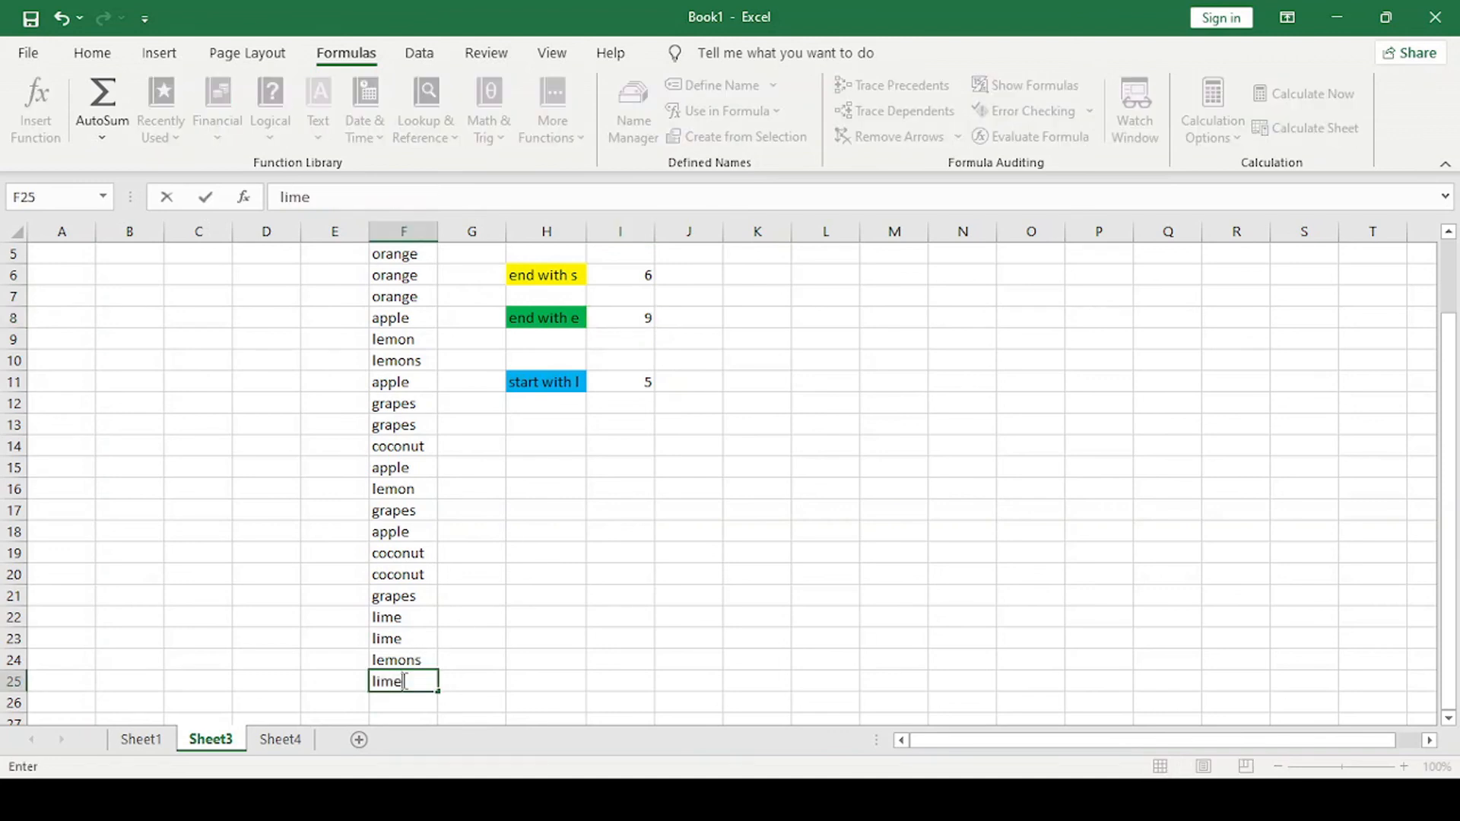
Extend the range of the "end with e" COUNTIF formula in cell I8 to F5:F25.
{"action": "double_click", "coordinate": [630, 316]}
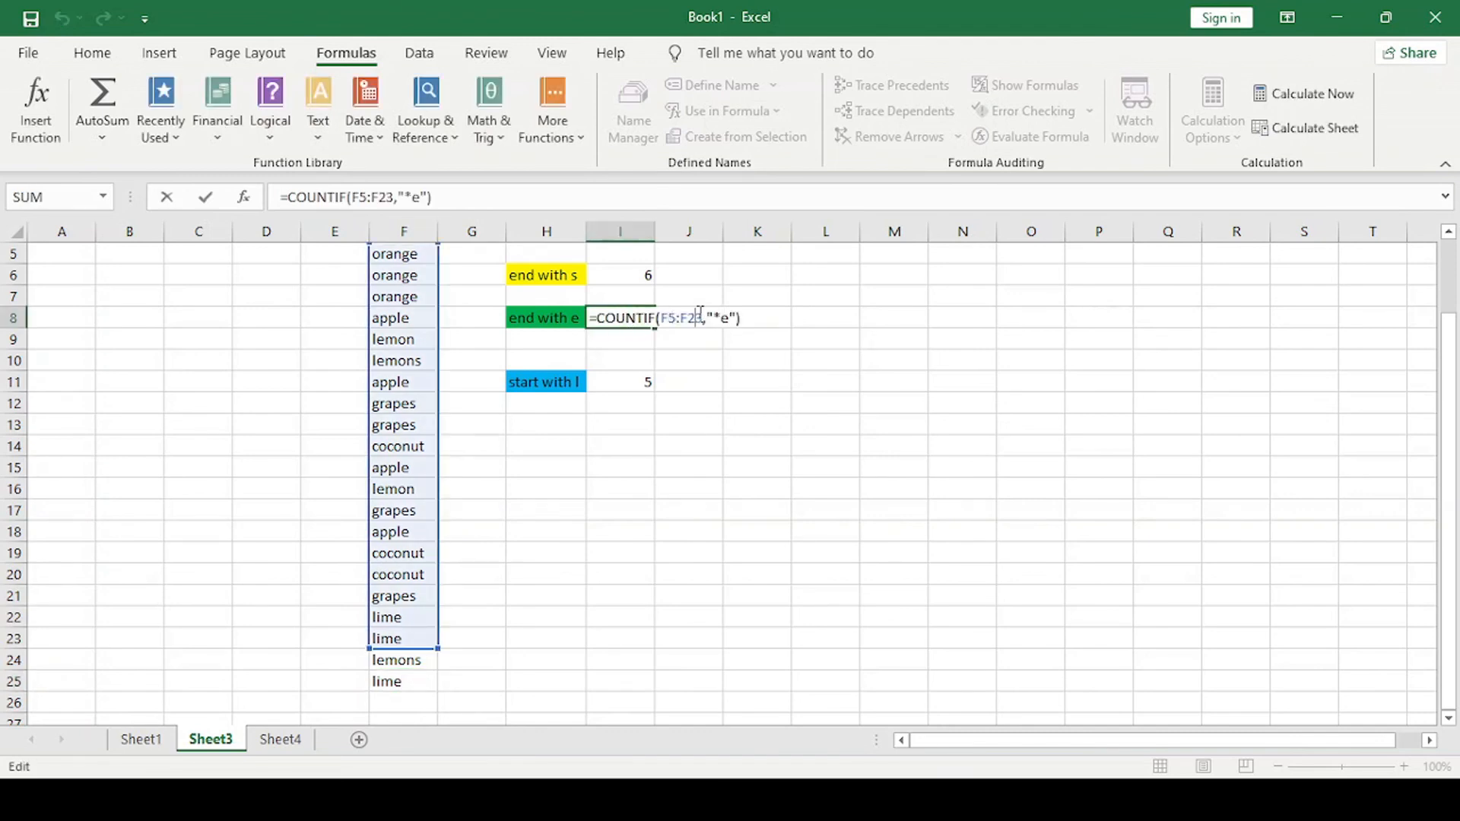
{"action": "key", "text": "BackSpace"}
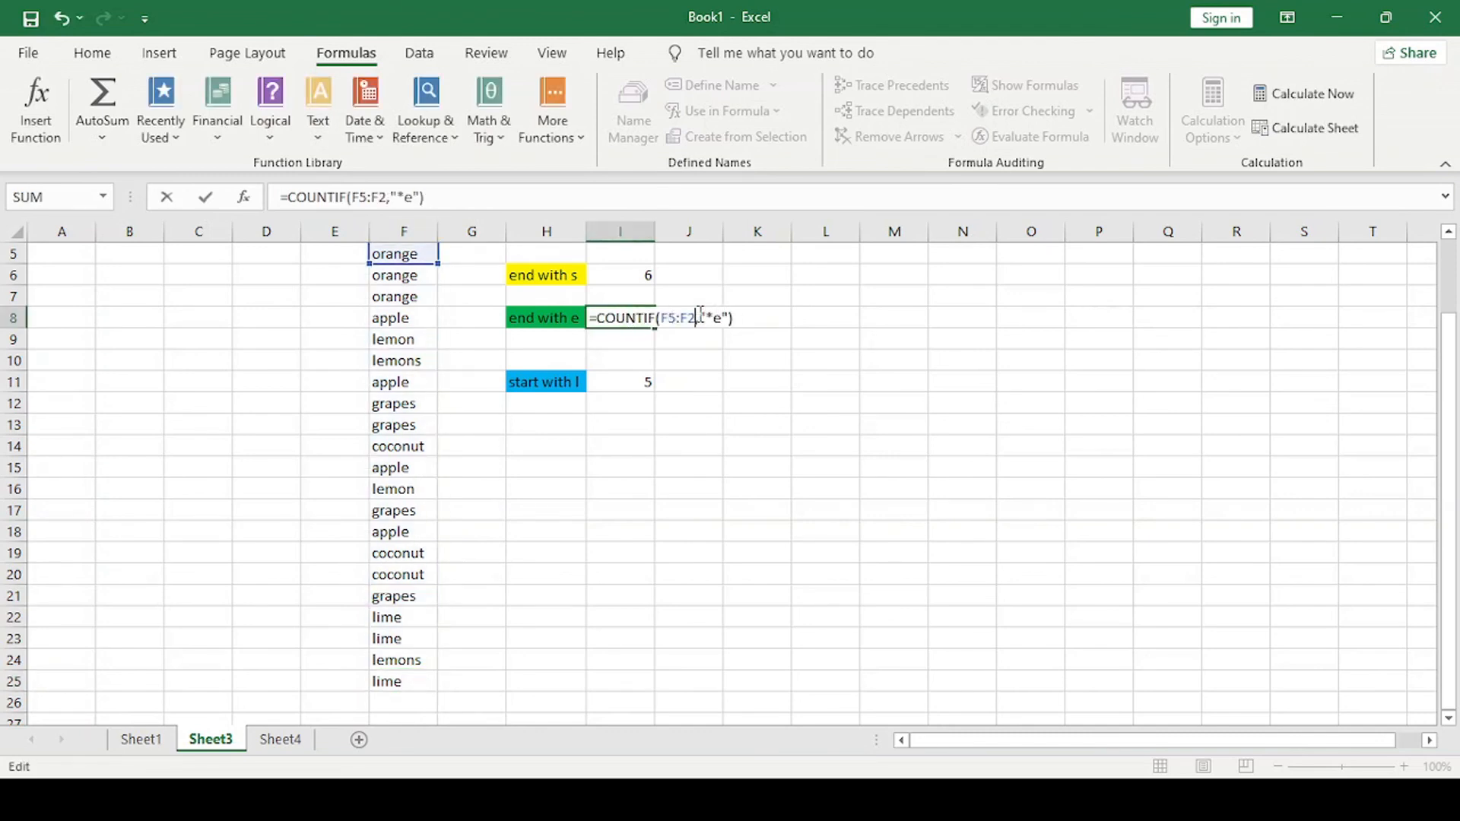
{"action": "type", "text": "5"}
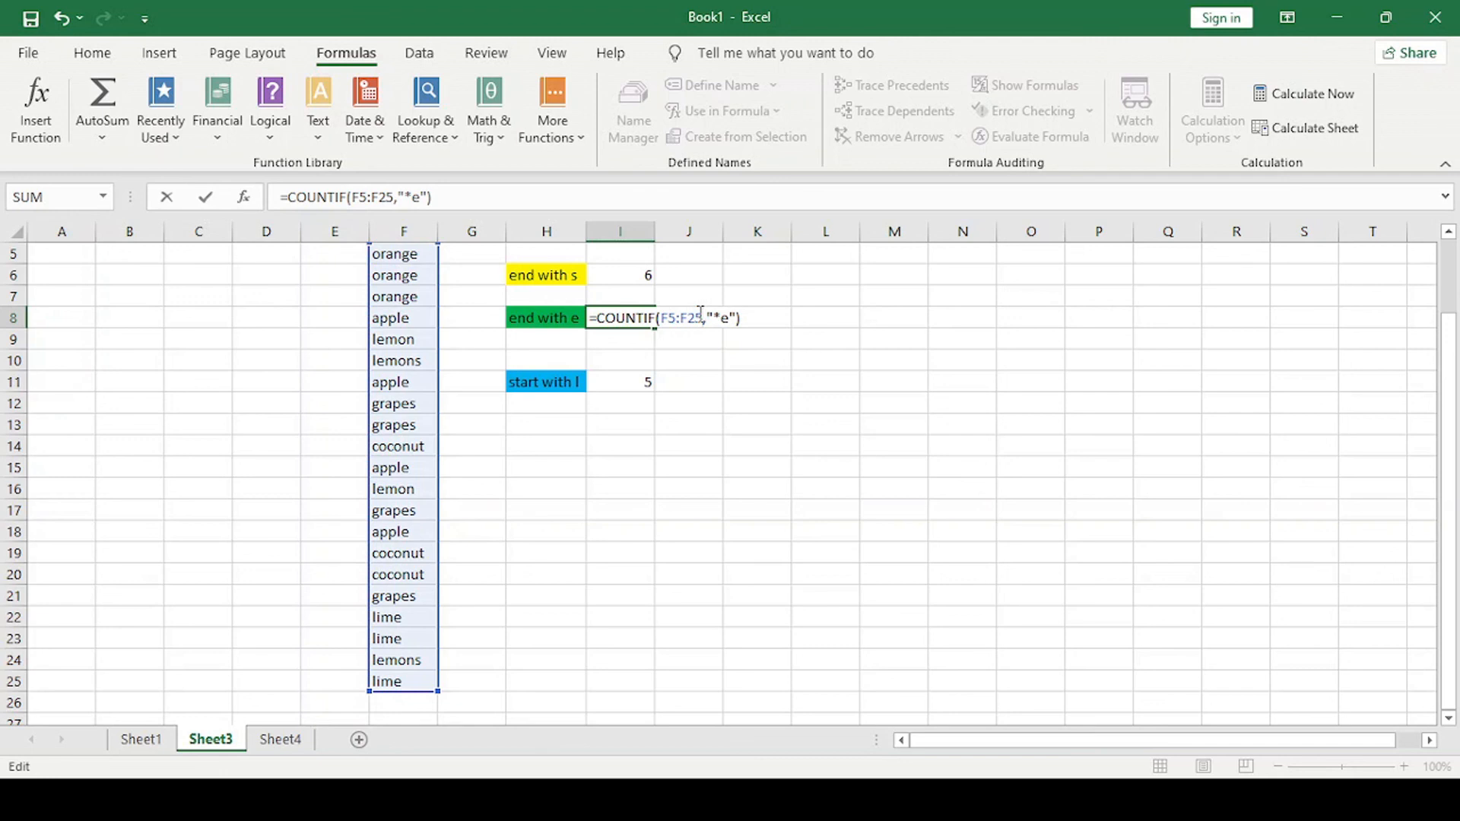
{"action": "key", "text": "Return"}
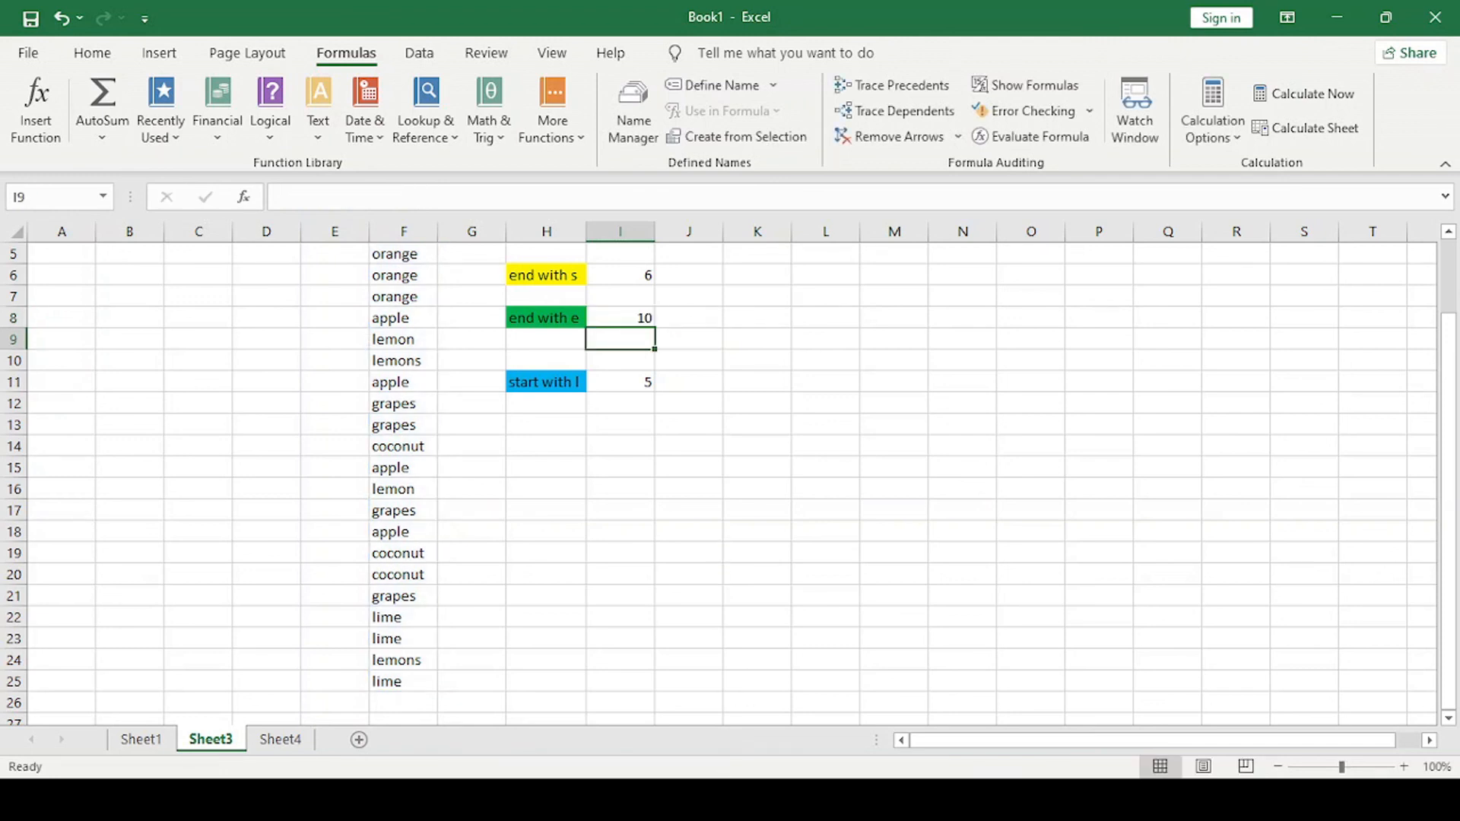
On Sheet4, enter the formula =COUNTIF(F6:F22,">5") in cell J9 to count the numbers greater than five.
{"action": "left_click", "coordinate": [753, 800]}
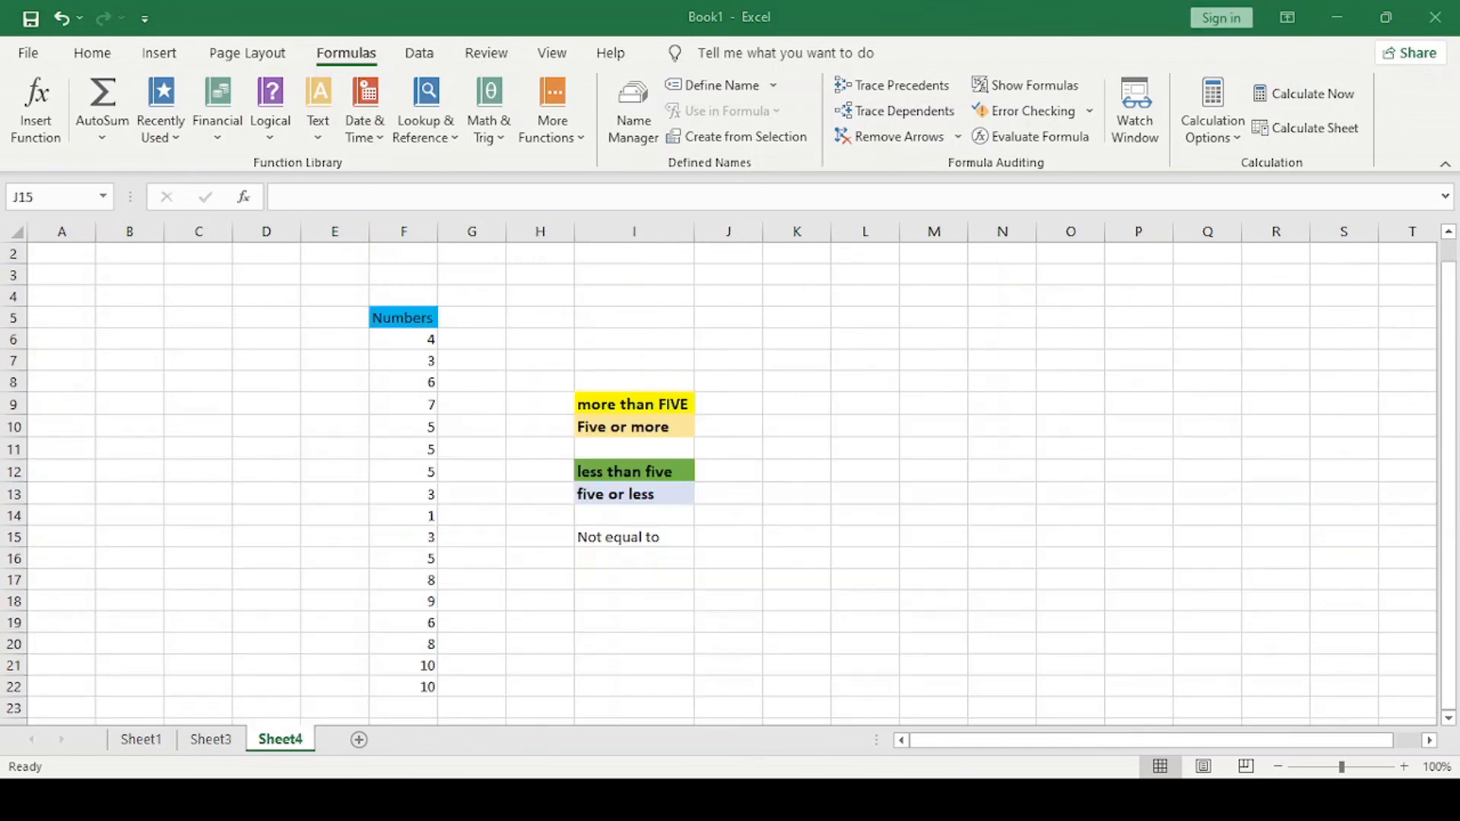
{"action": "left_click", "coordinate": [721, 401]}
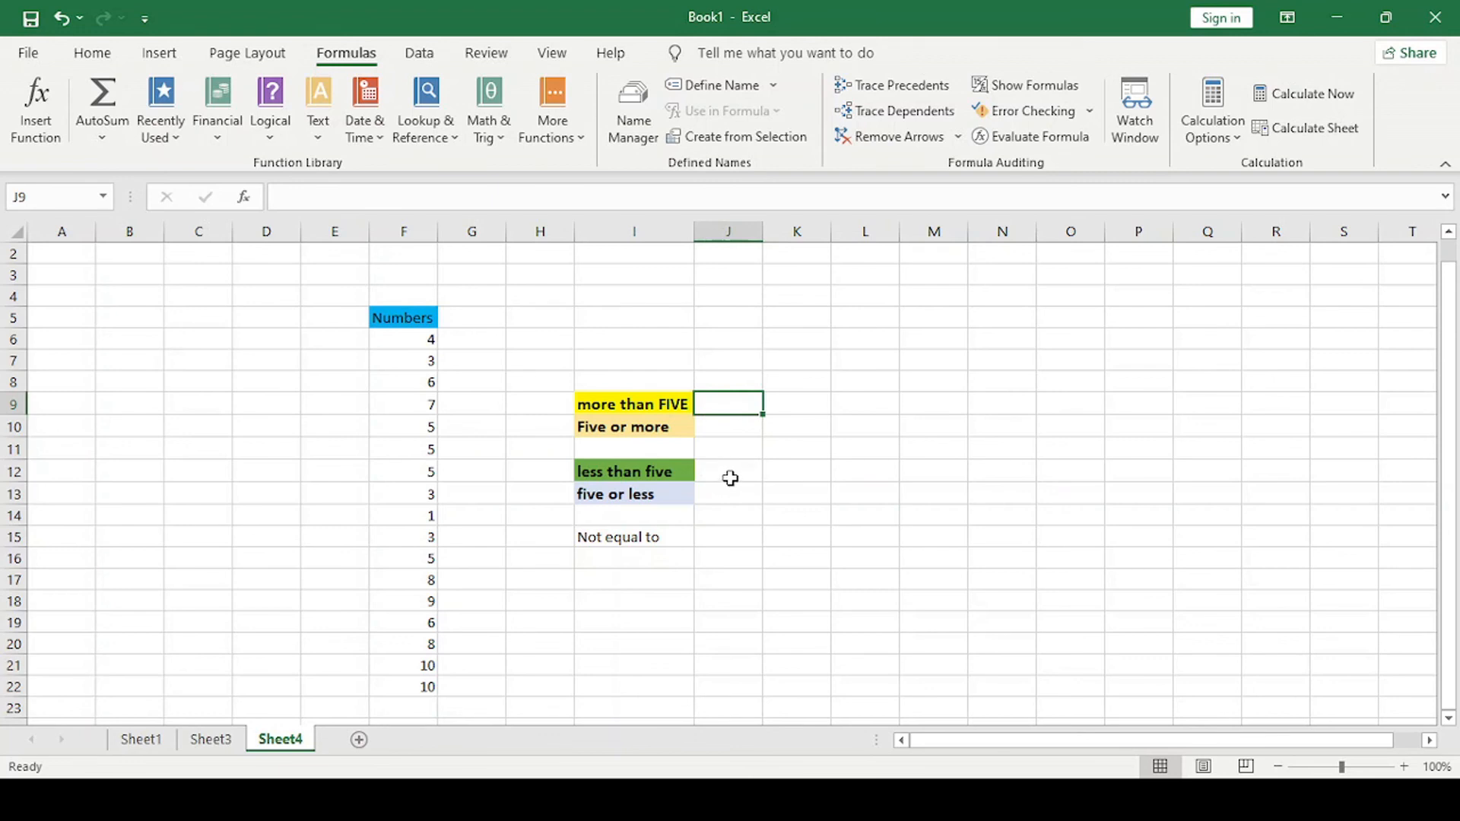
{"action": "type", "text": "=coun"}
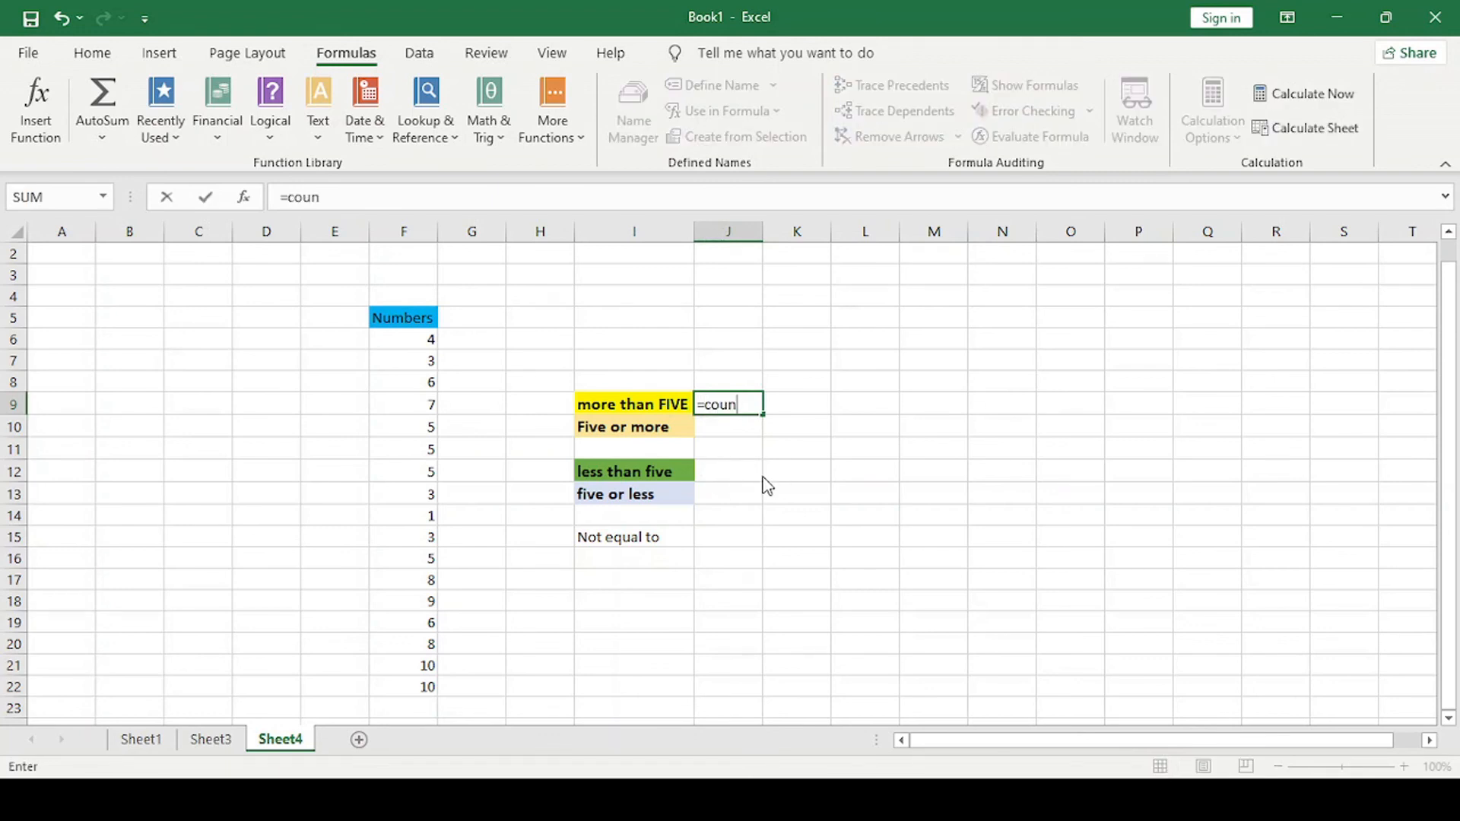
{"action": "type", "text": "tif("}
{"action": "left_click", "coordinate": [428, 339]}
{"action": "left_click_drag", "start_coordinate": [427, 339], "coordinate": [412, 690]}
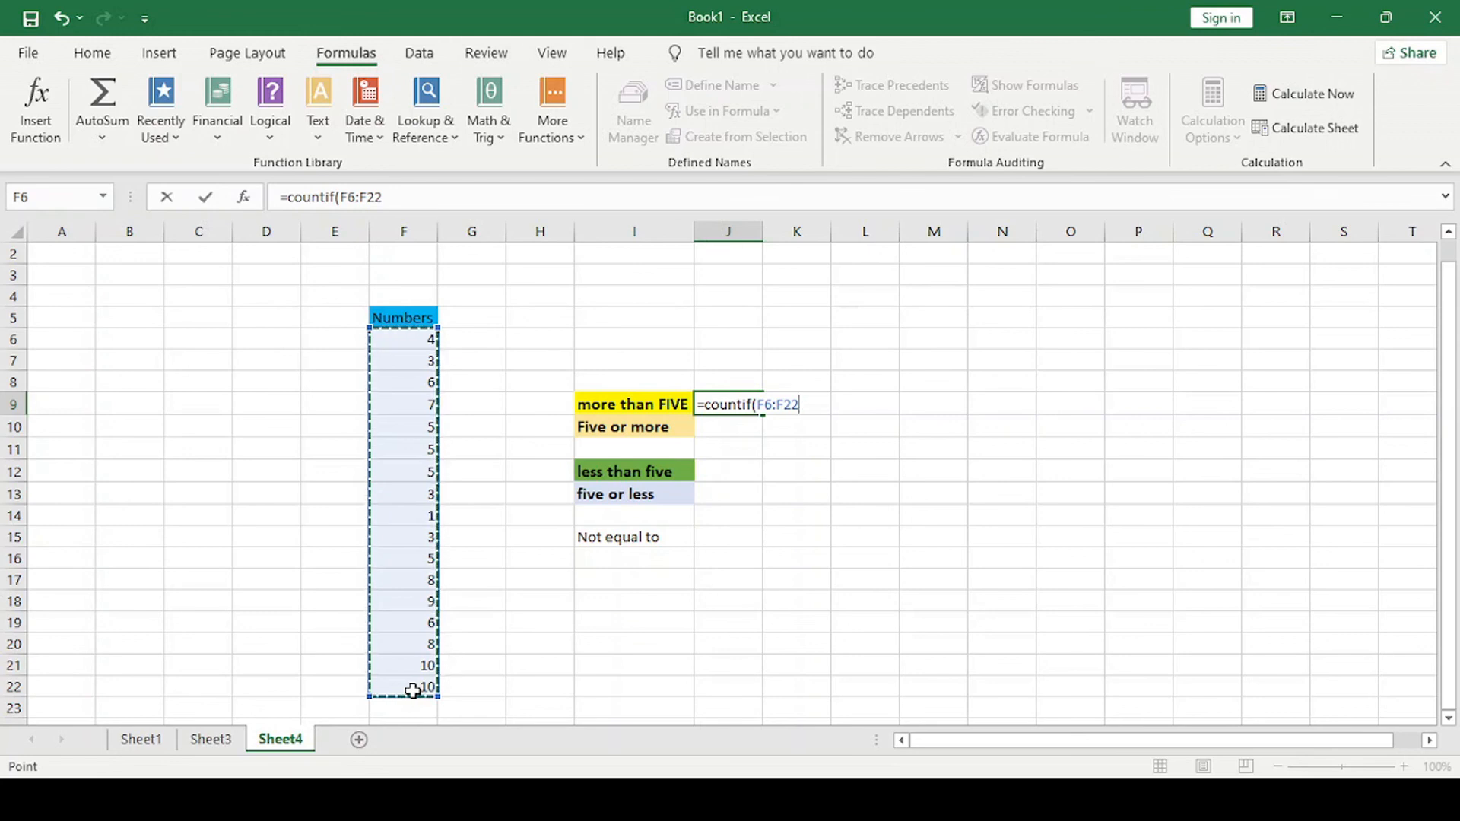
{"action": "type", "text": ",\""}
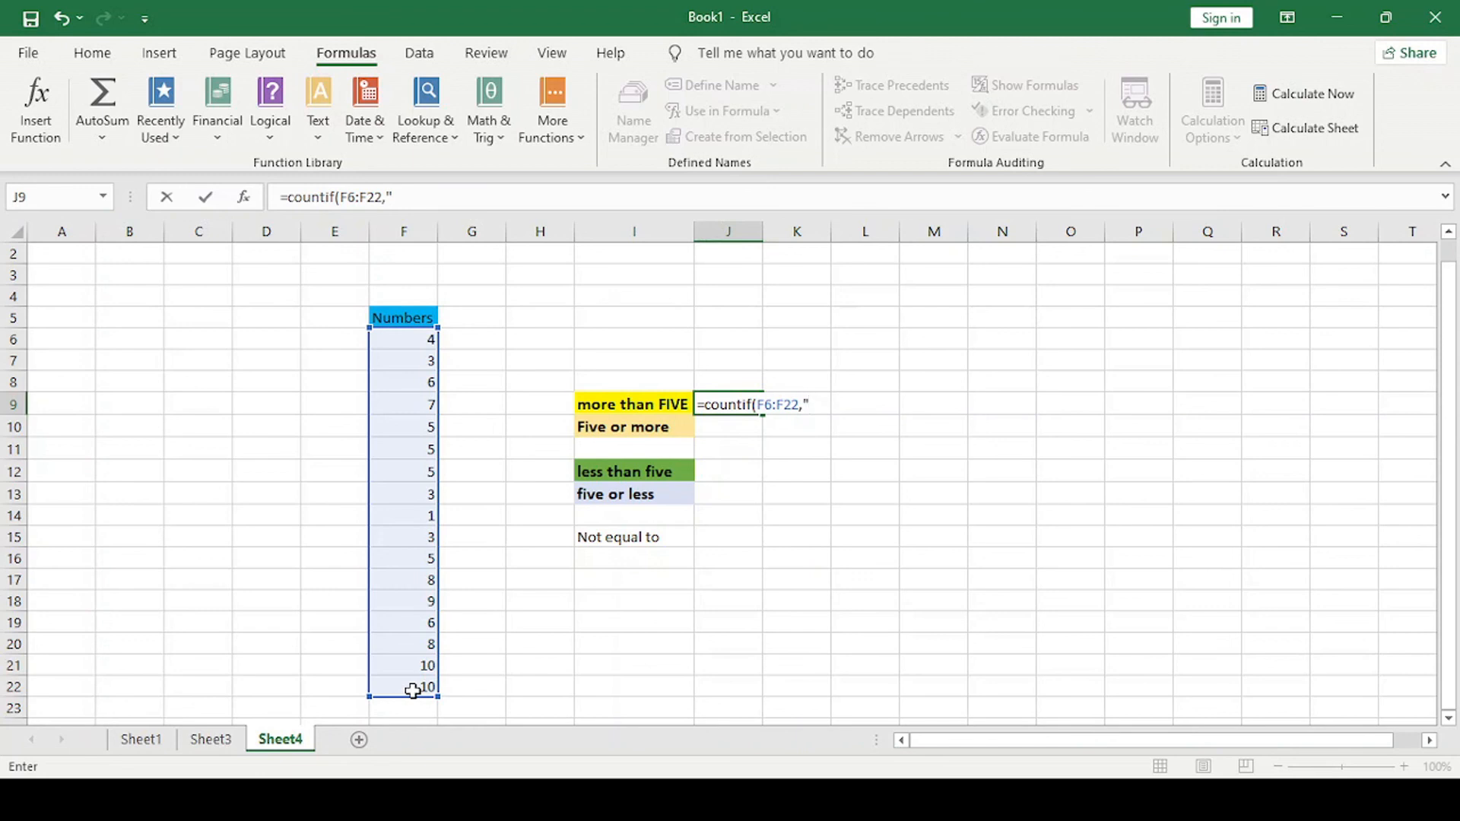
{"action": "type", "text": ">5\")"}
{"action": "key", "text": "Return"}
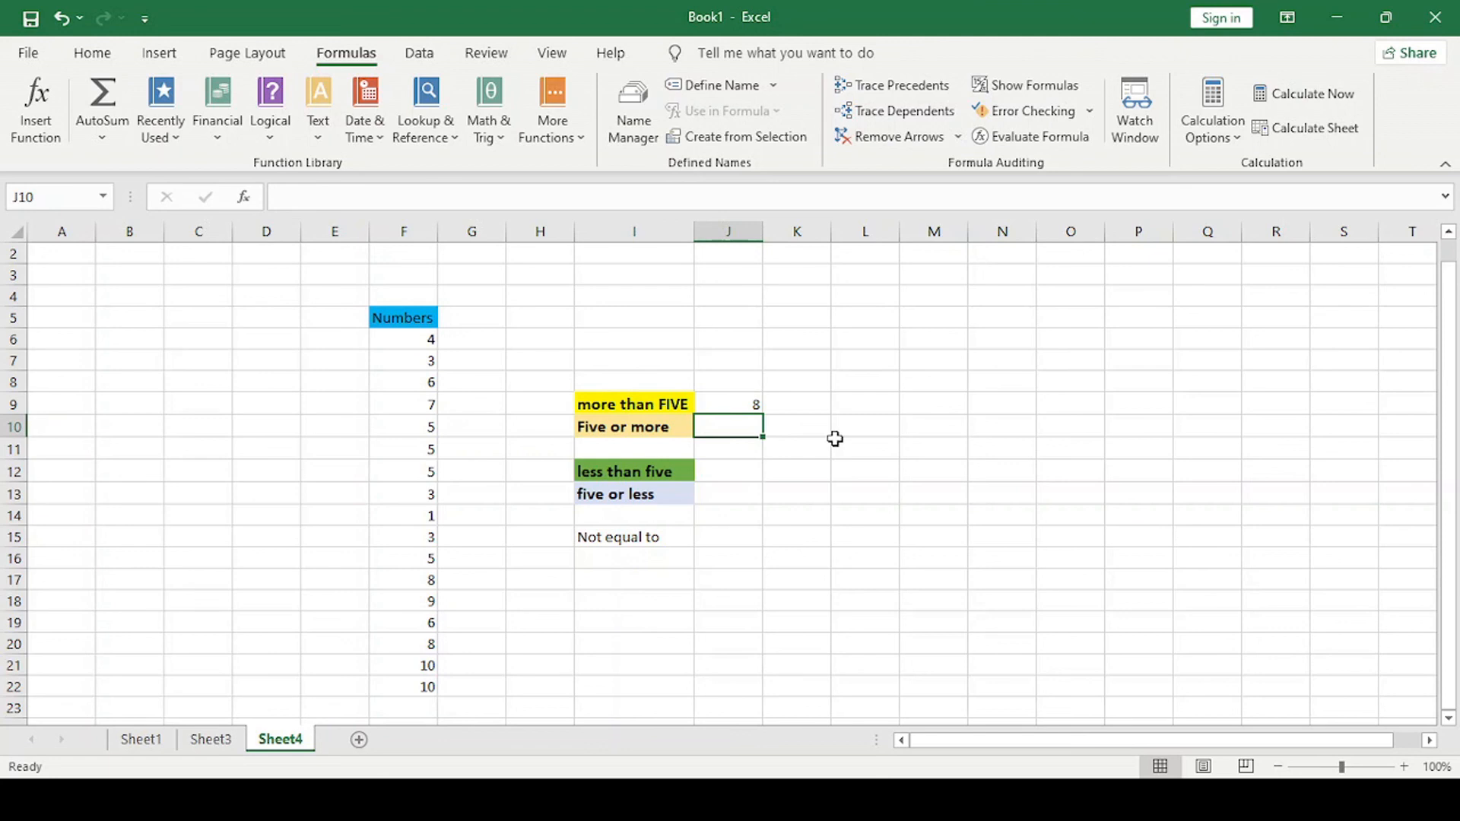
Enter the formula =COUNTIF(F6:F22,">=5") in cell J10 to count the numbers that are five or more.
{"action": "type", "text": "=c"}
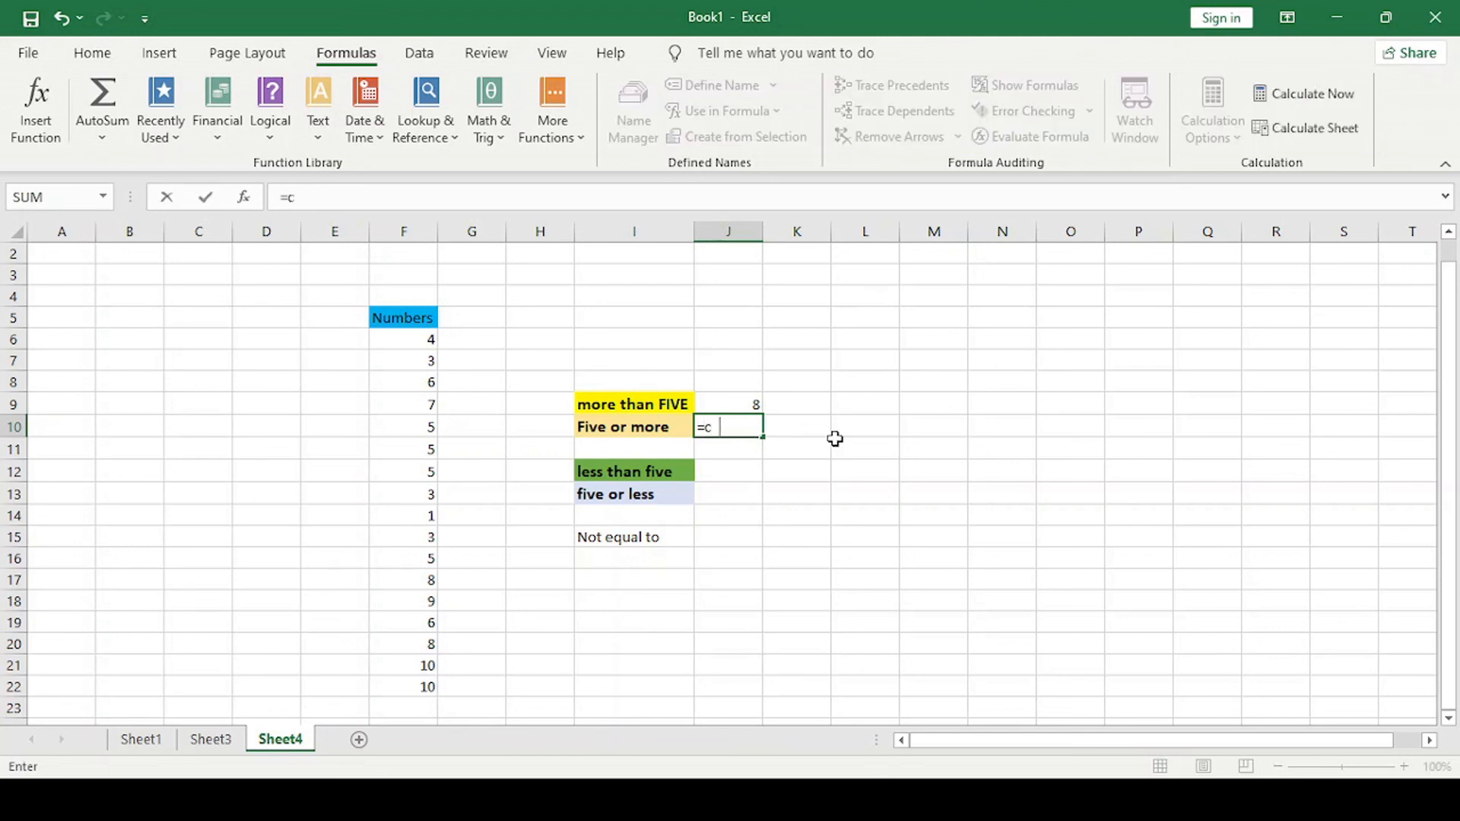
{"action": "type", "text": "ounti"}
{"action": "type", "text": "f("}
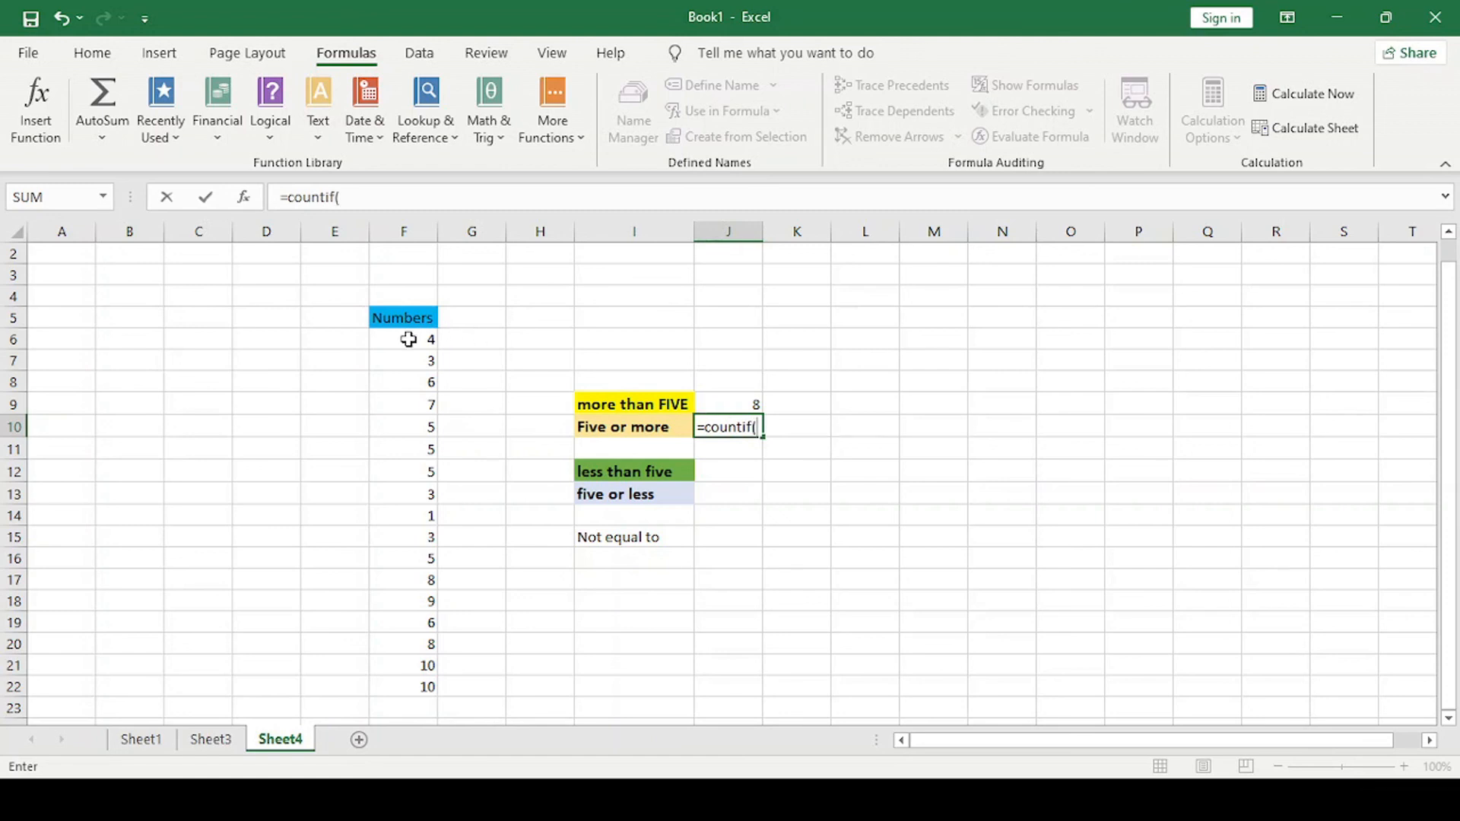
{"action": "left_click_drag", "start_coordinate": [409, 339], "coordinate": [413, 676]}
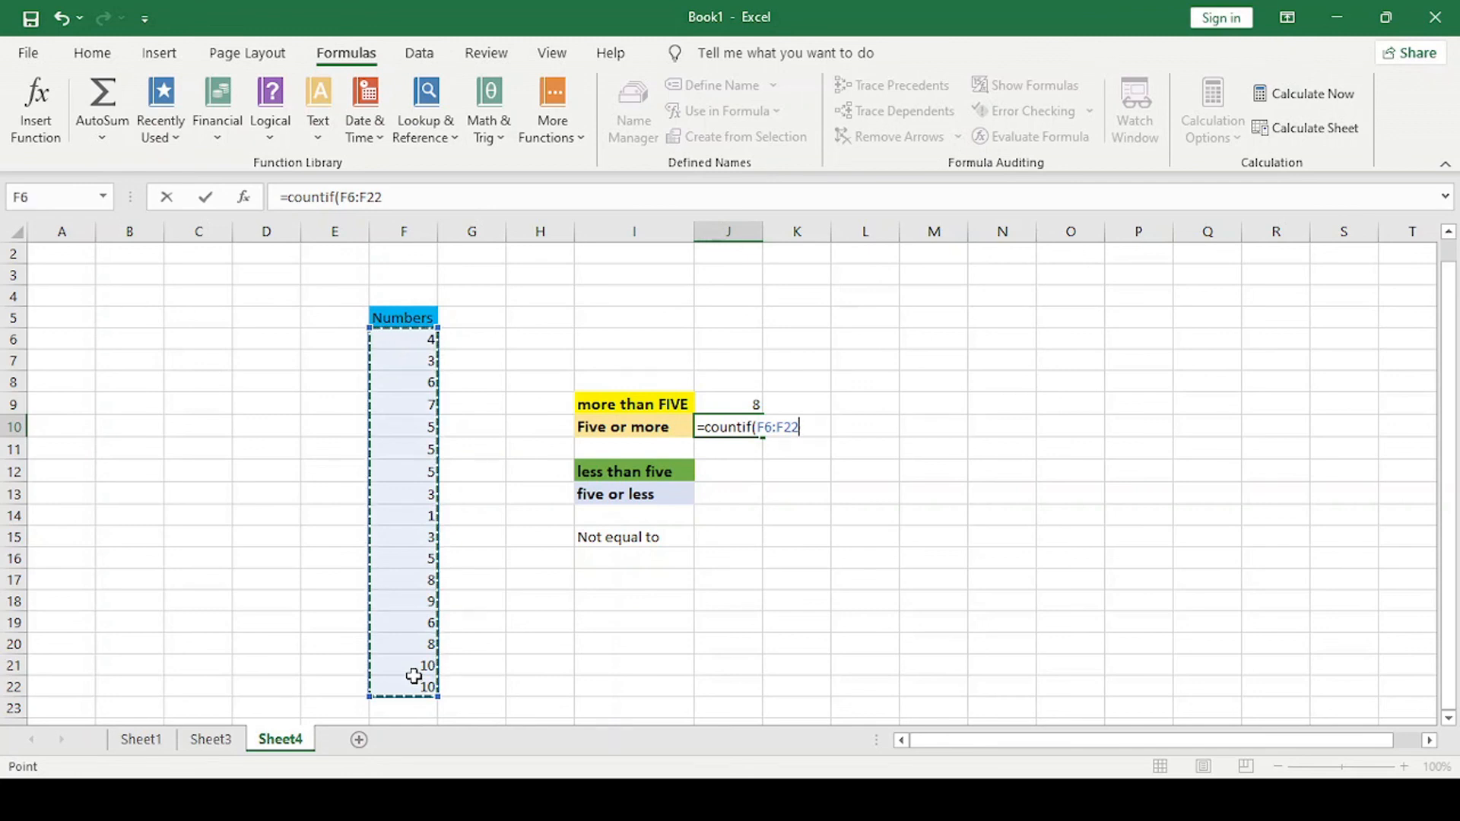
{"action": "type", "text": ",\""}
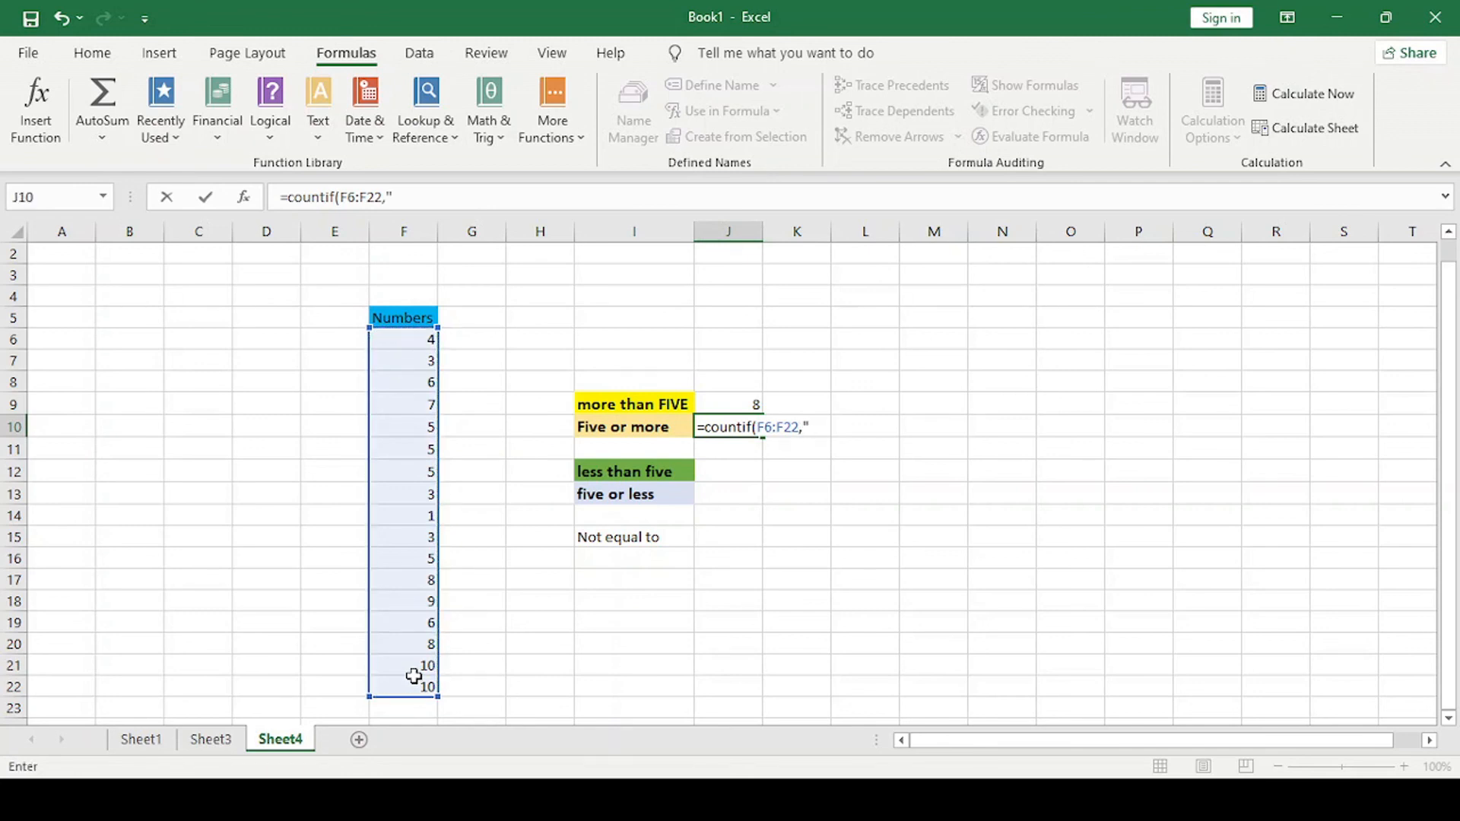
{"action": "type", "text": ">=5\")"}
{"action": "key", "text": "Return"}
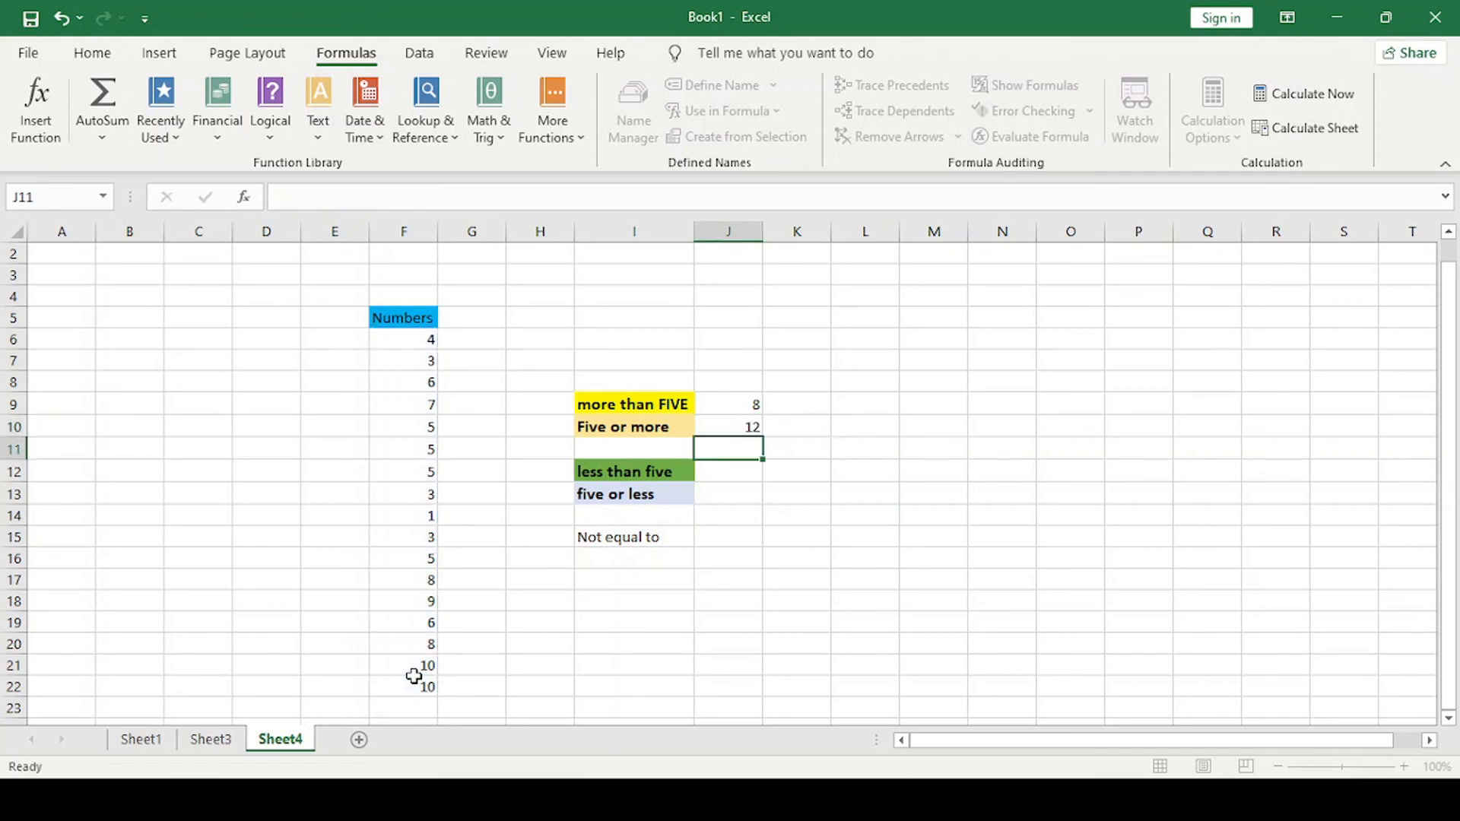
Enter the formula =COUNTIF(F6:F22,"<5") in cell J12 to count the numbers less than five.
{"action": "key", "text": "Down"}
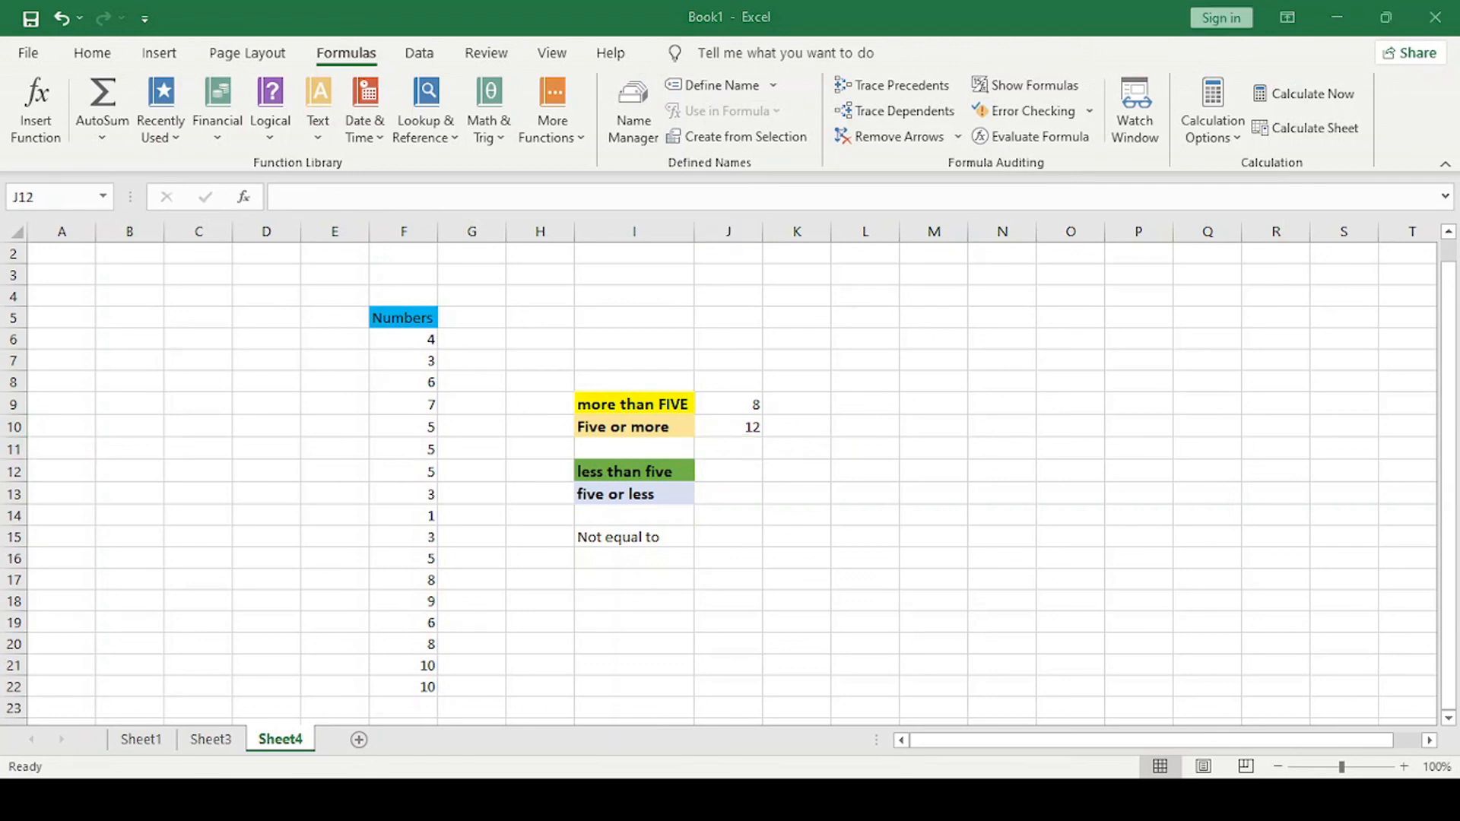
{"action": "type", "text": "="}
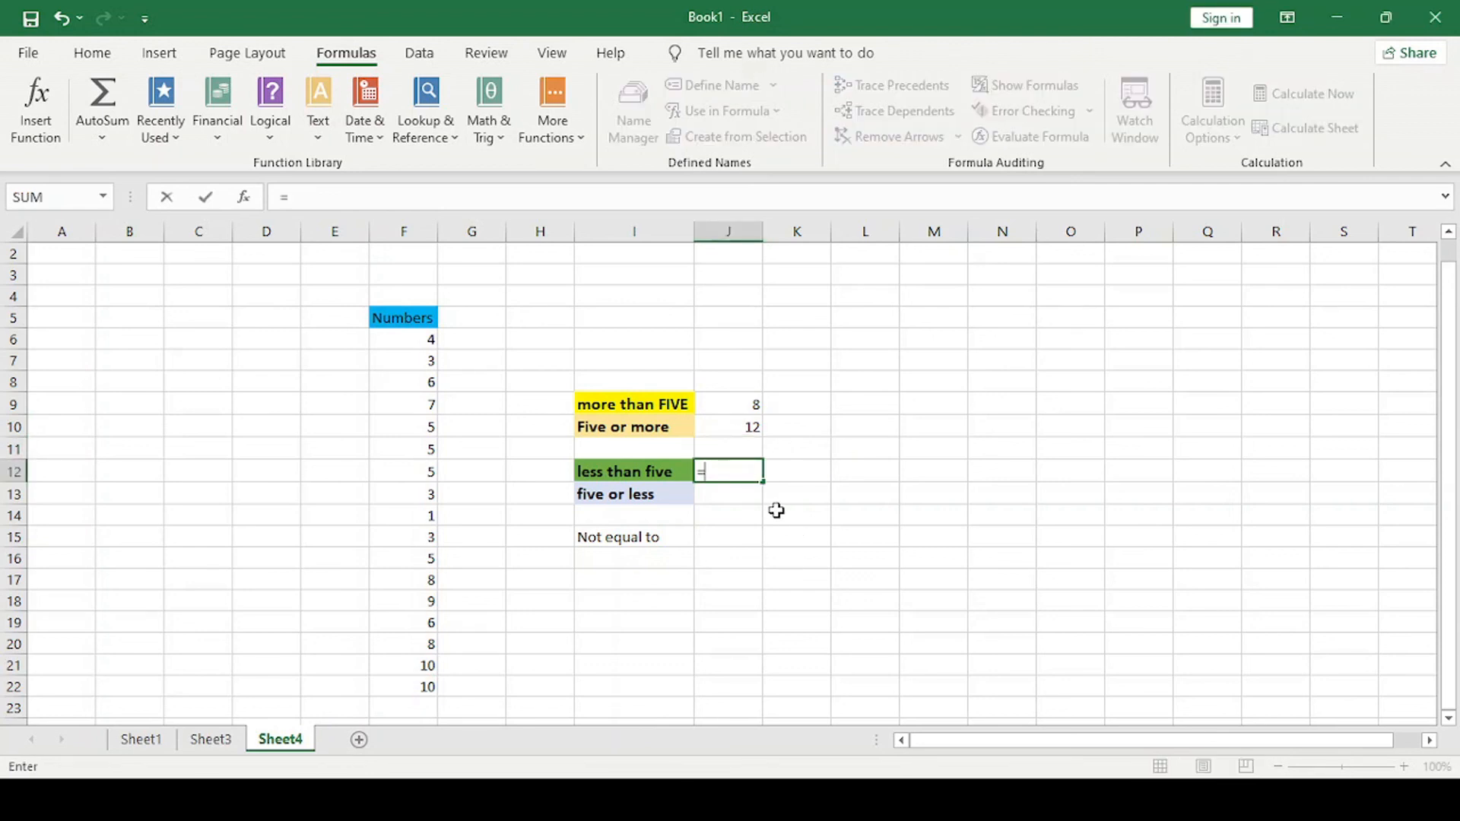
{"action": "type", "text": "countif"}
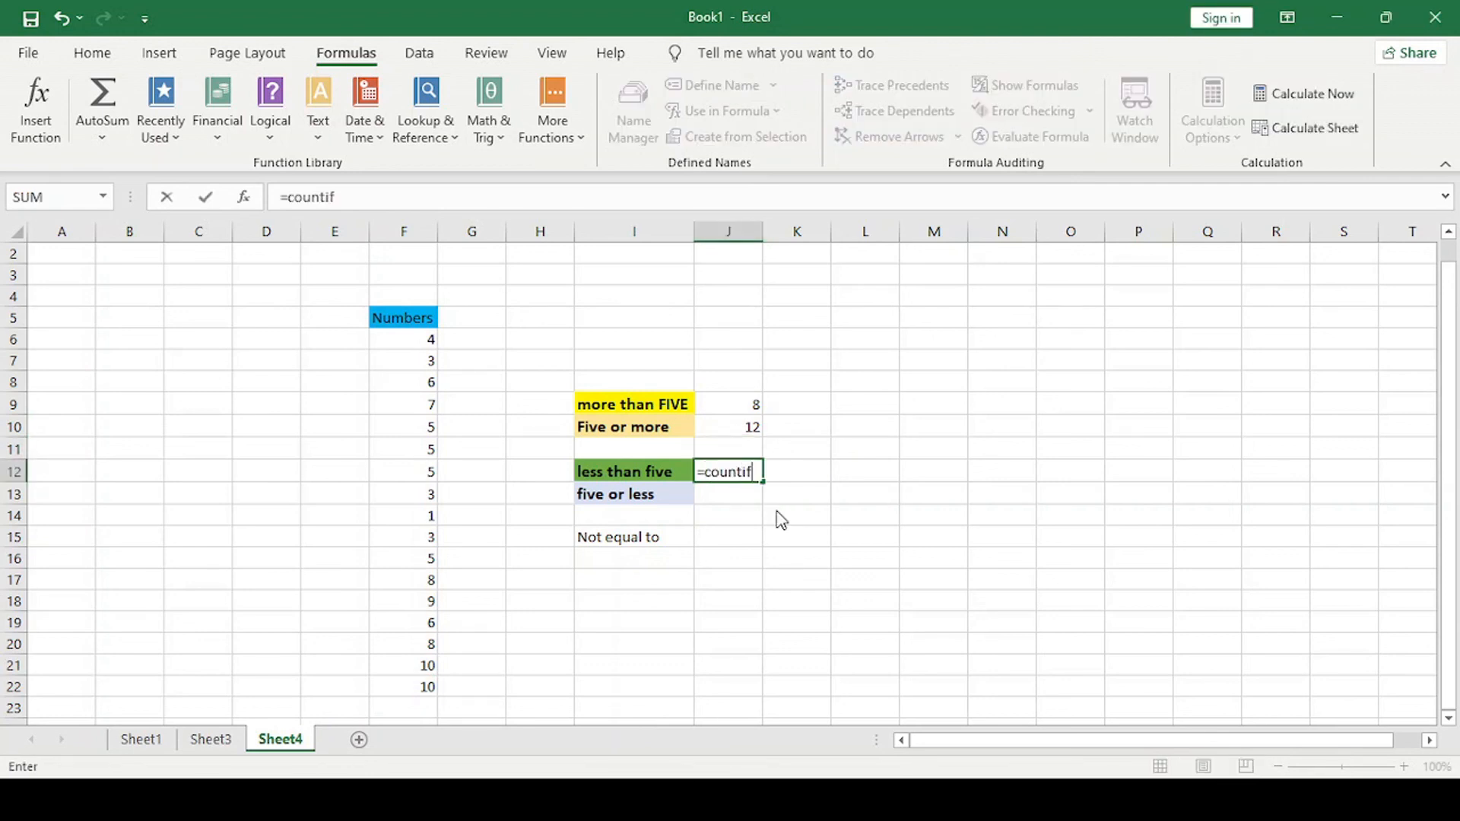
{"action": "type", "text": "("}
{"action": "left_click_drag", "start_coordinate": [427, 336], "coordinate": [429, 672]}
{"action": "type", "text": ",\""}
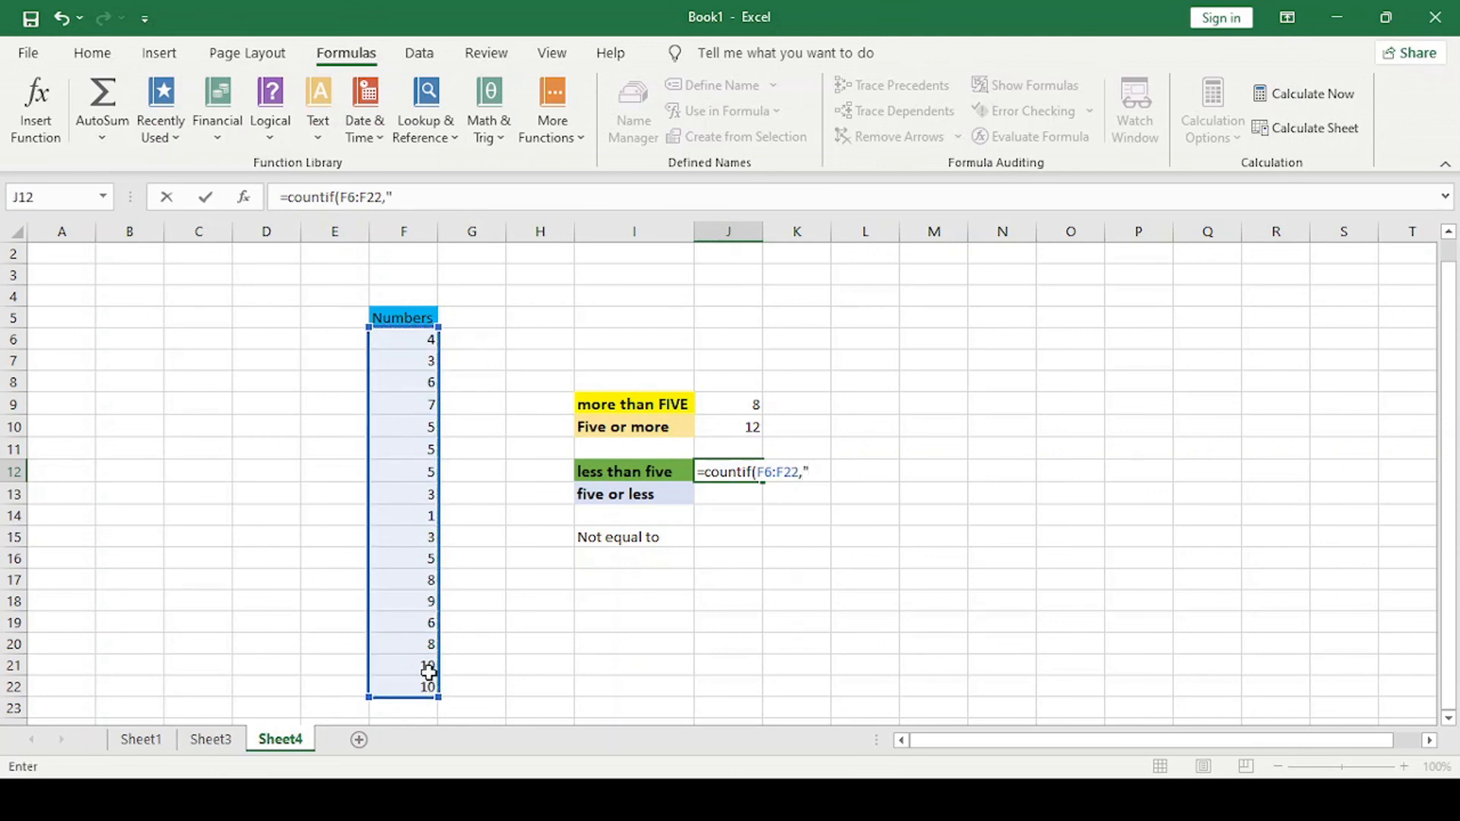
{"action": "type", "text": "<5\")"}
{"action": "key", "text": "Return"}
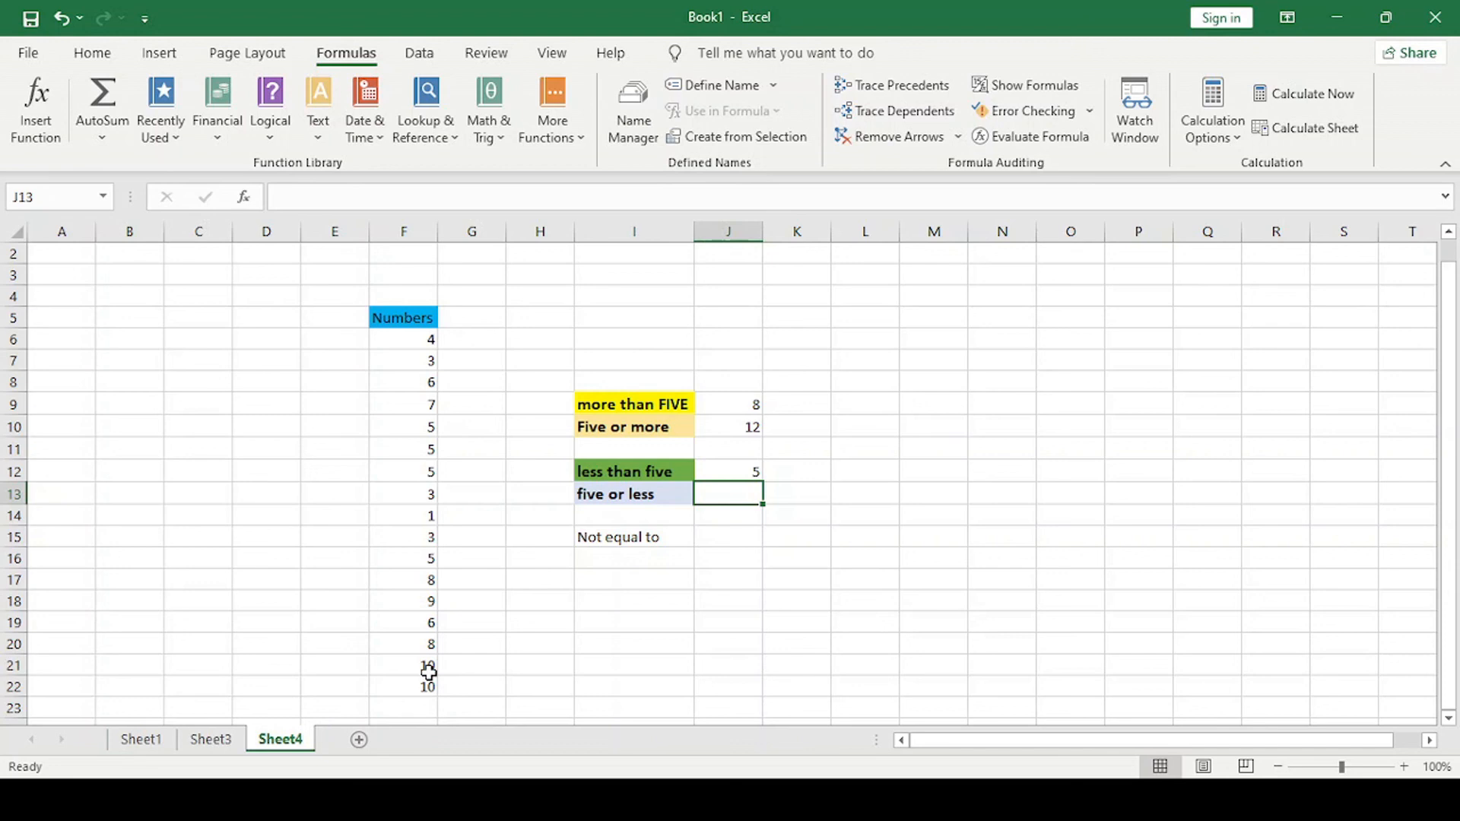
Enter the formula =COUNTIF(F6:F22,"<=5") in cell J13 to count the numbers that are five or less.
{"action": "type", "text": "="}
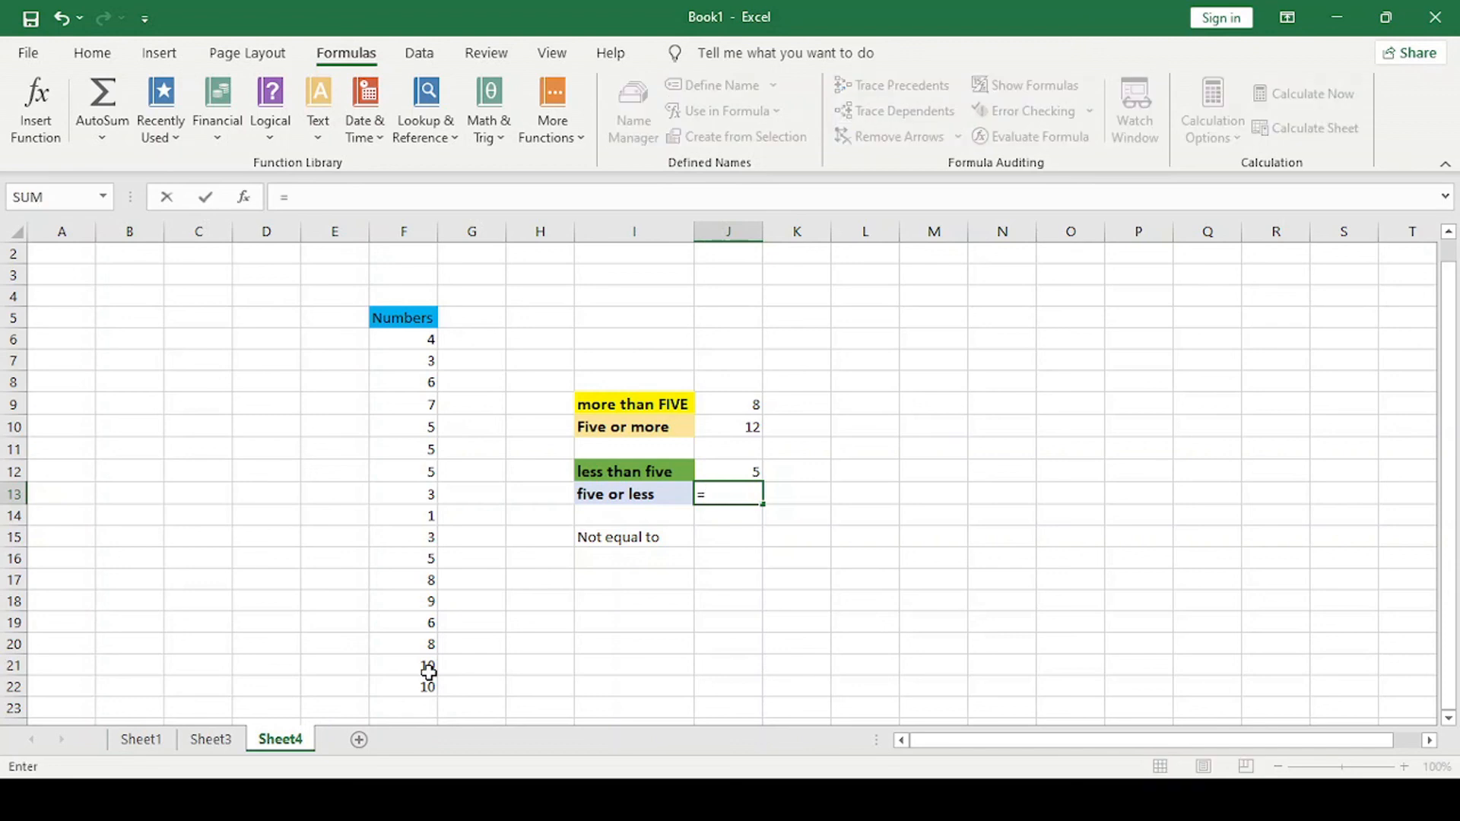
{"action": "type", "text": "countif"}
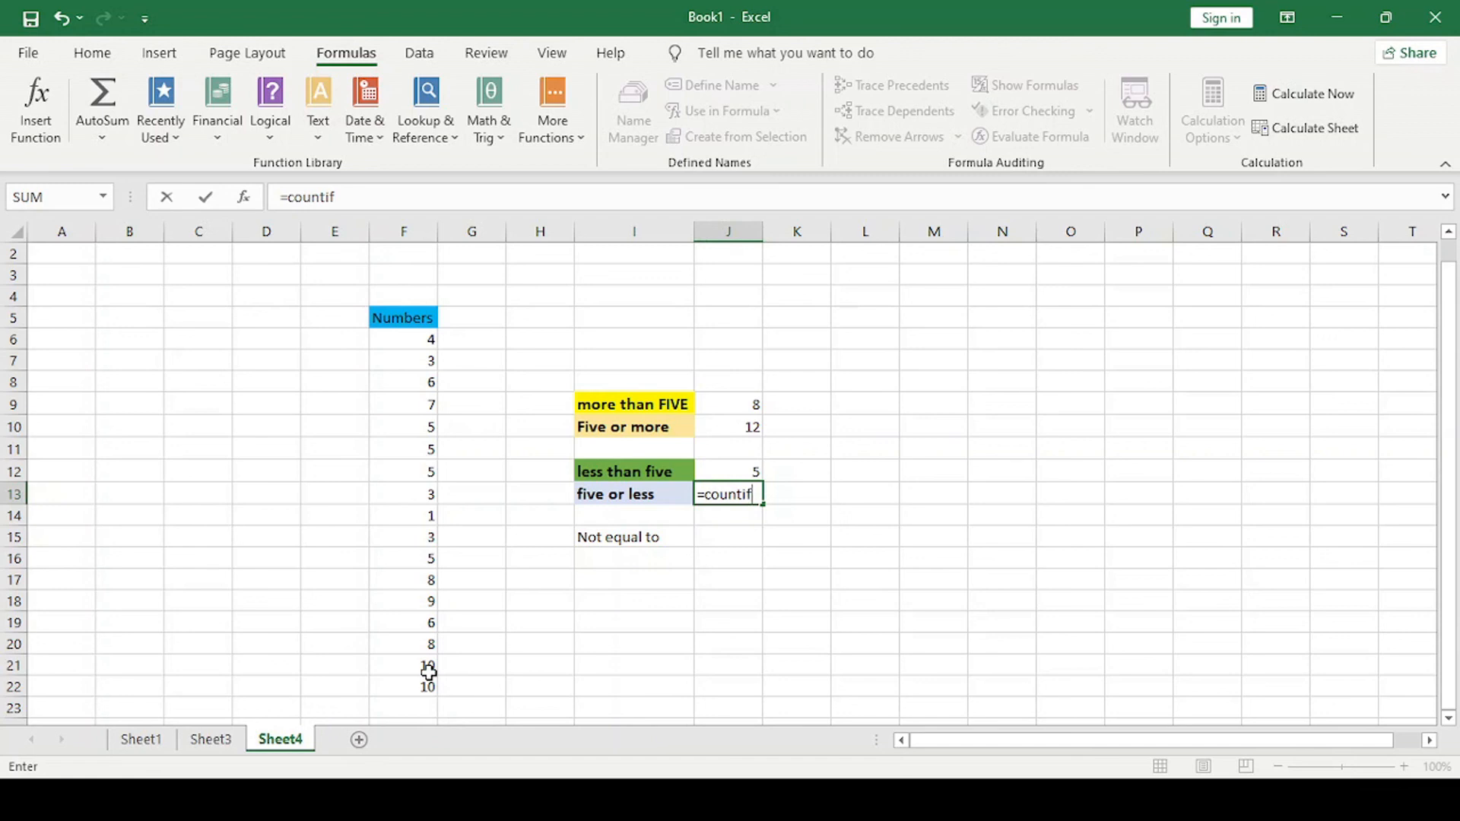
{"action": "type", "text": "("}
{"action": "left_click_drag", "start_coordinate": [403, 342], "coordinate": [423, 691]}
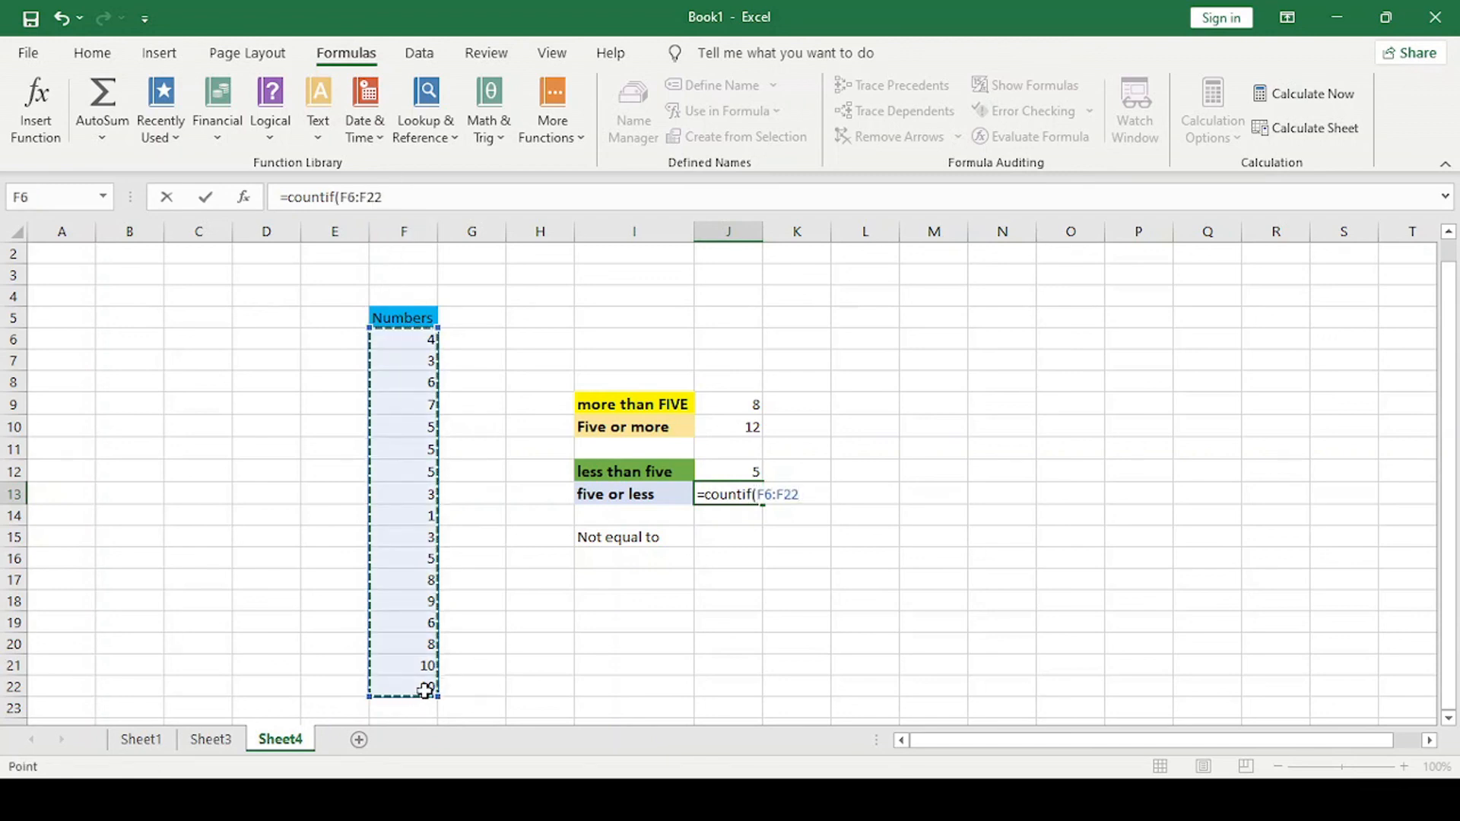
{"action": "type", "text": ","}
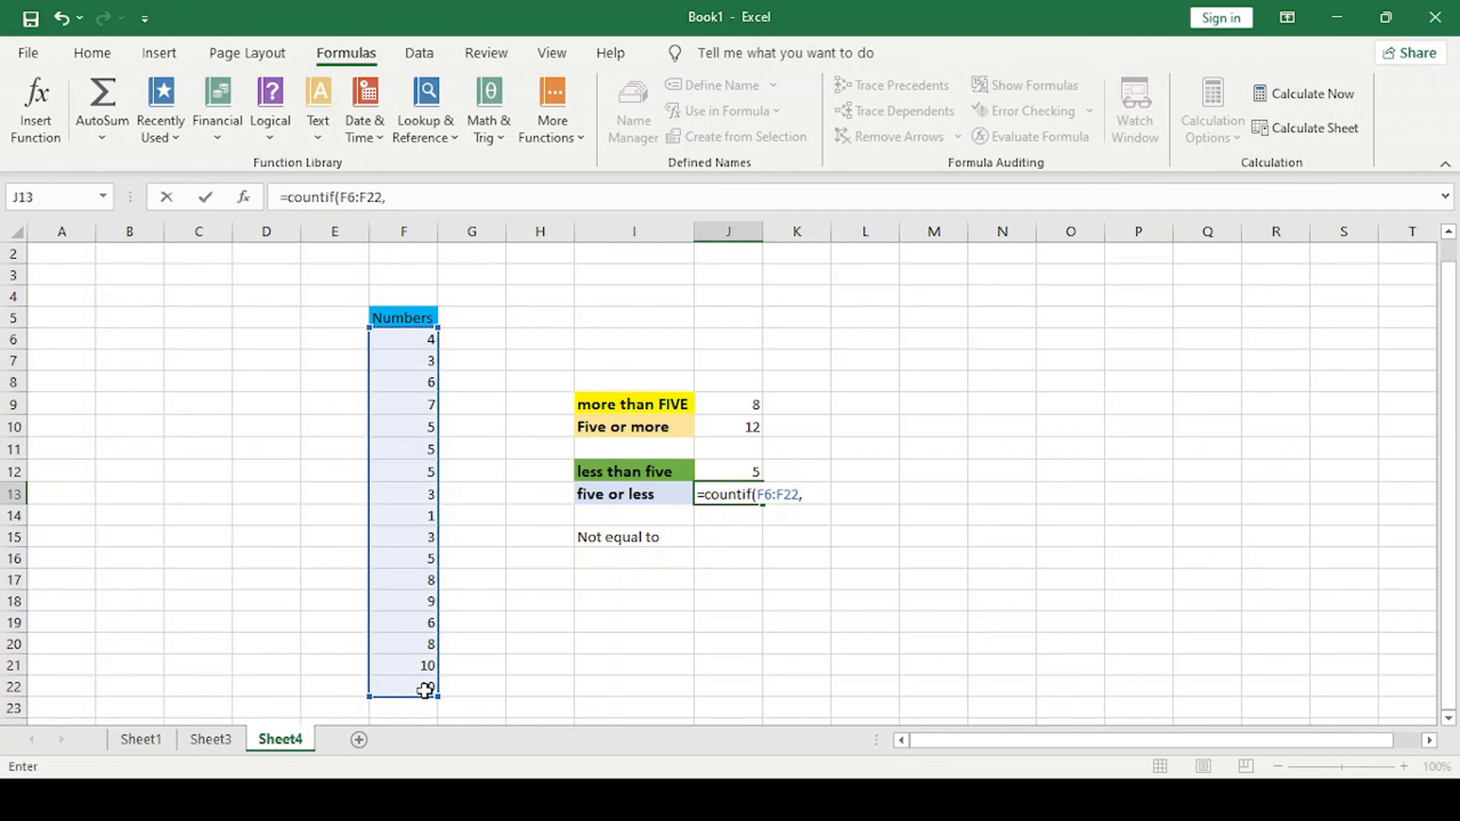
{"action": "type", "text": "\""}
{"action": "type", "text": "<=5\")"}
{"action": "key", "text": "Return"}
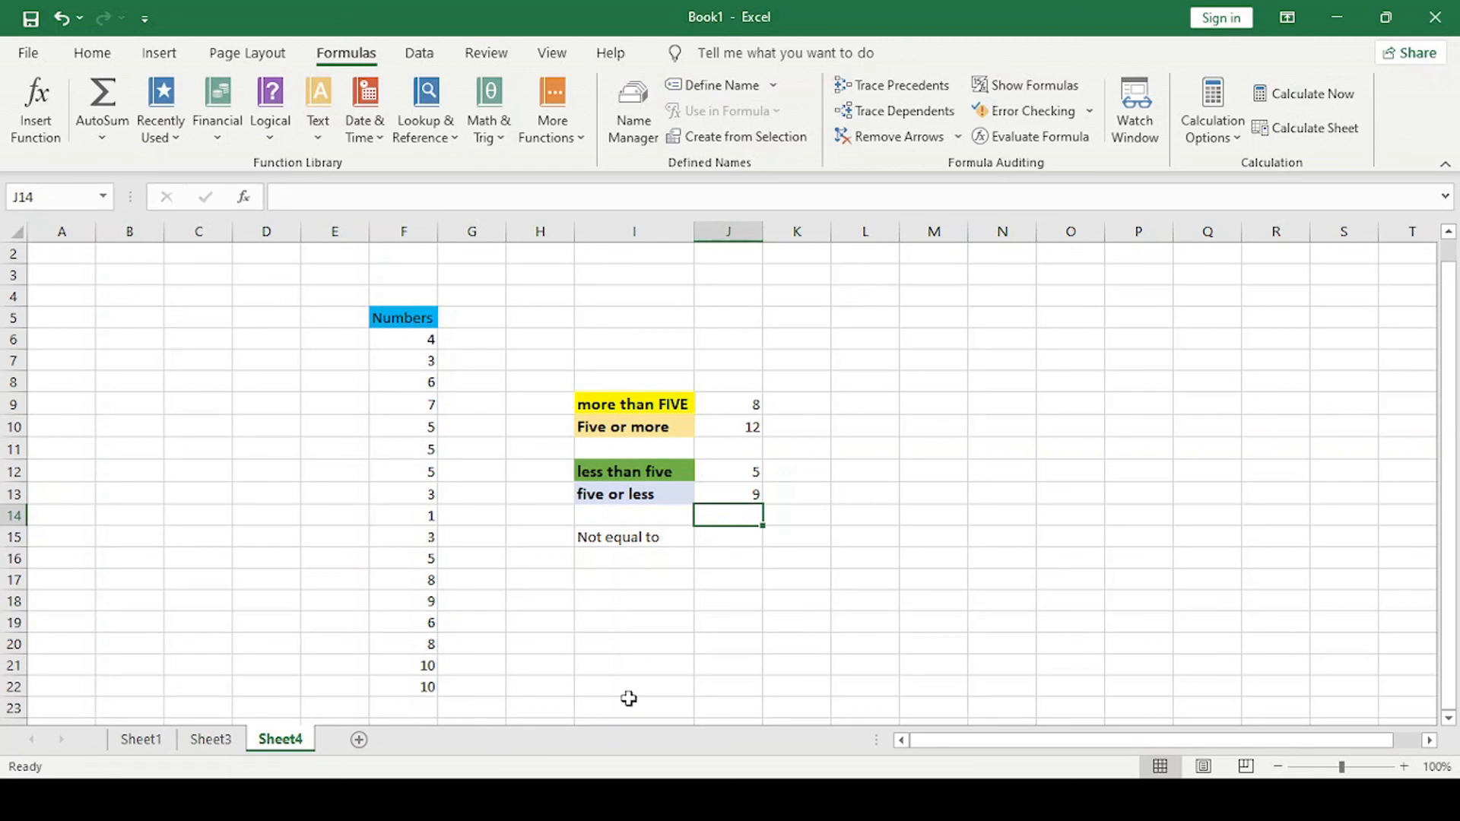
Enter the formula =COUNTIF(F6:F22,"<>5") in cell J15 to count the numbers not equal to five.
{"action": "left_click", "coordinate": [719, 543]}
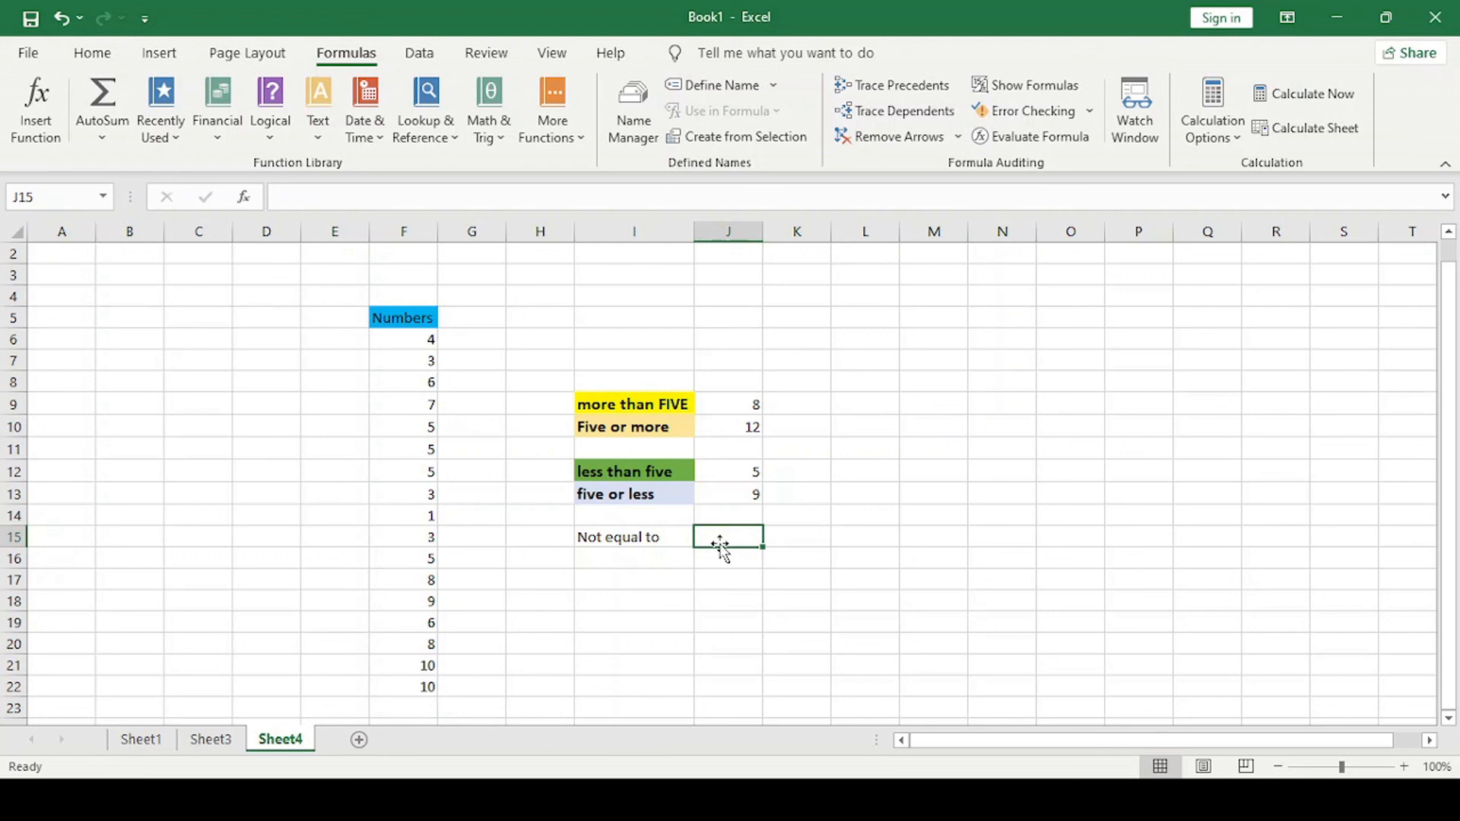
{"action": "type", "text": "="}
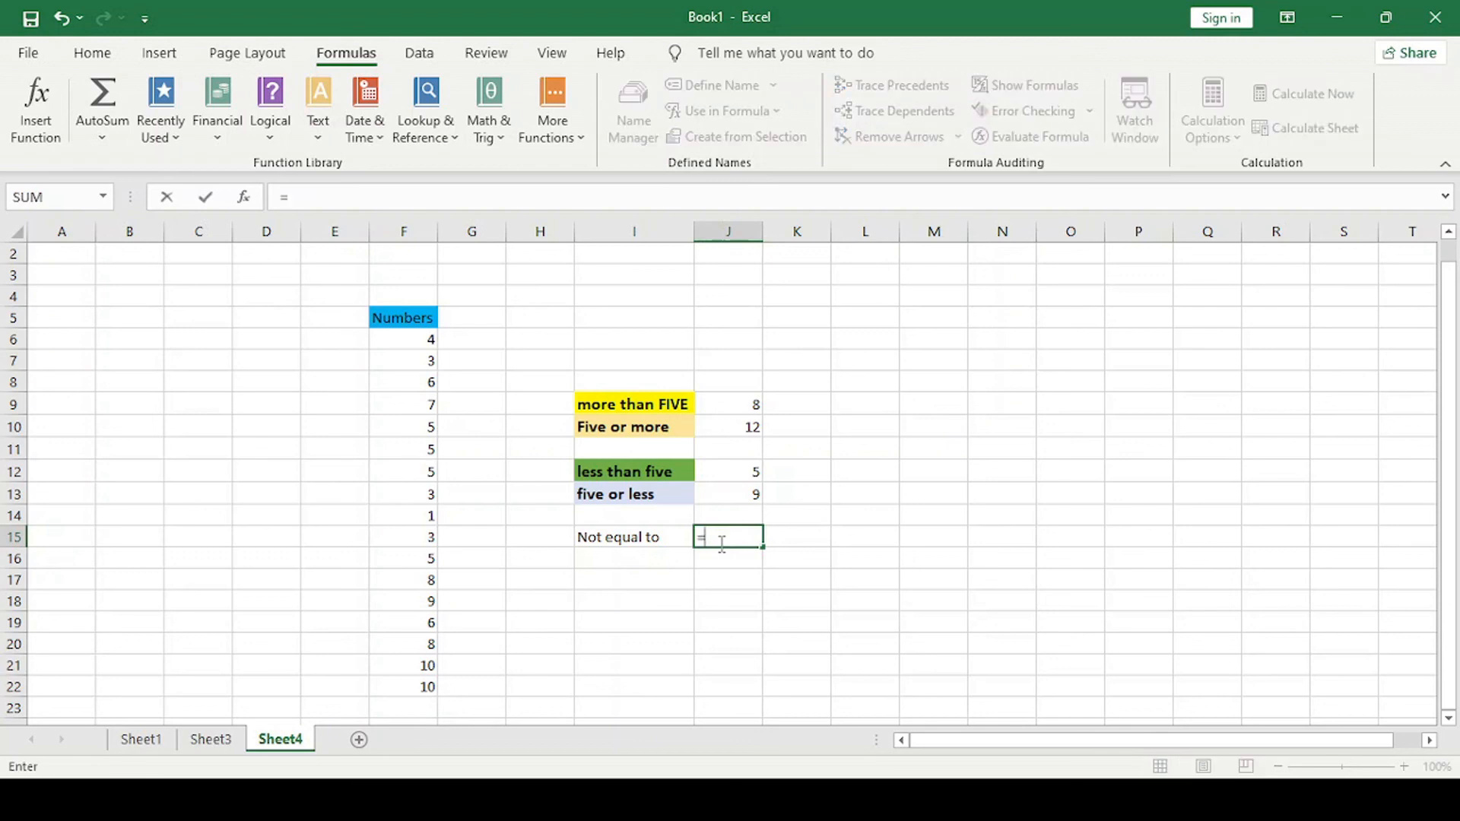
{"action": "type", "text": "countif"}
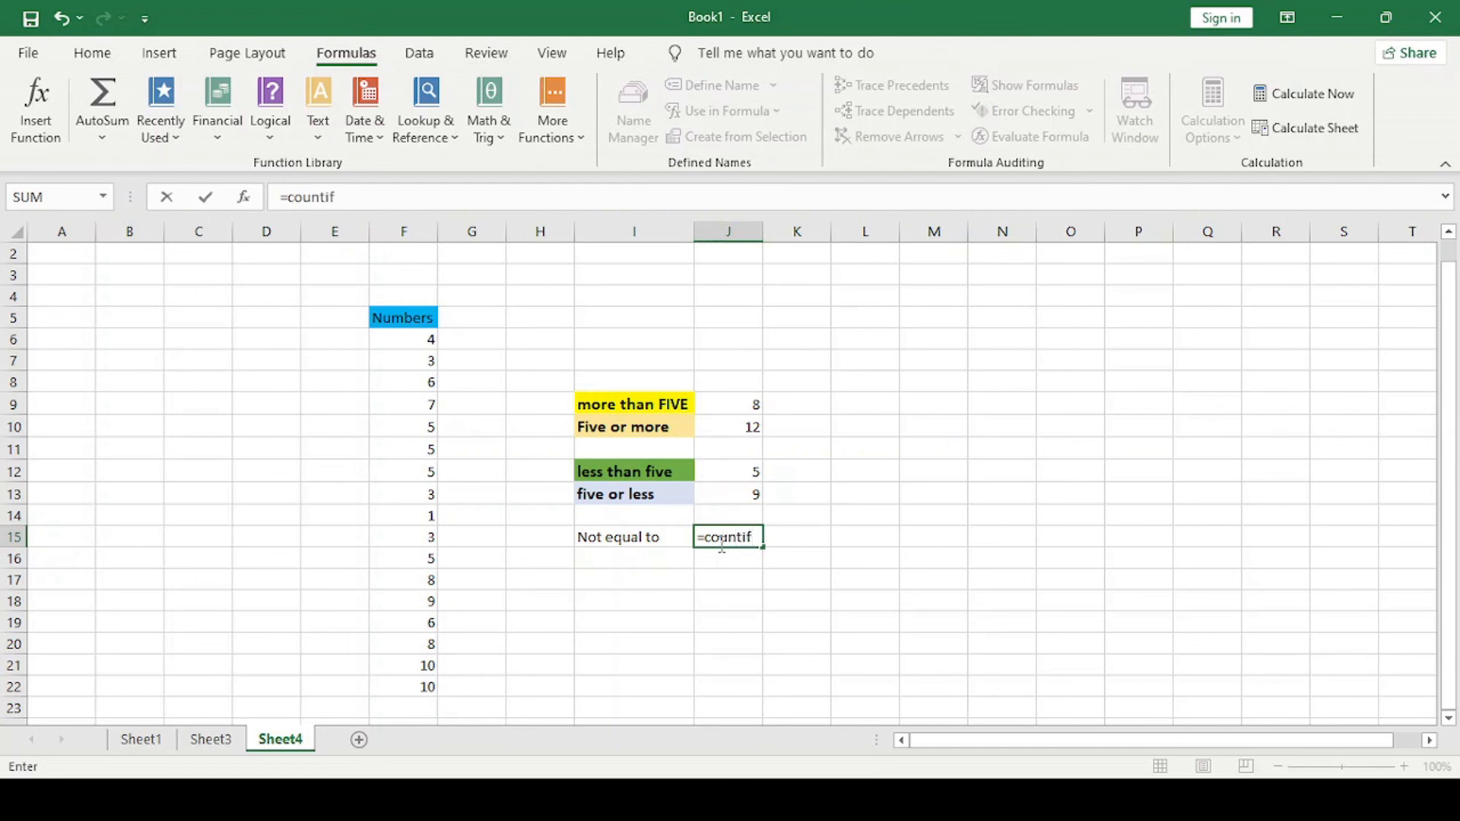
{"action": "type", "text": "("}
{"action": "left_click_drag", "start_coordinate": [415, 340], "coordinate": [421, 590]}
{"action": "type", "text": ",\""}
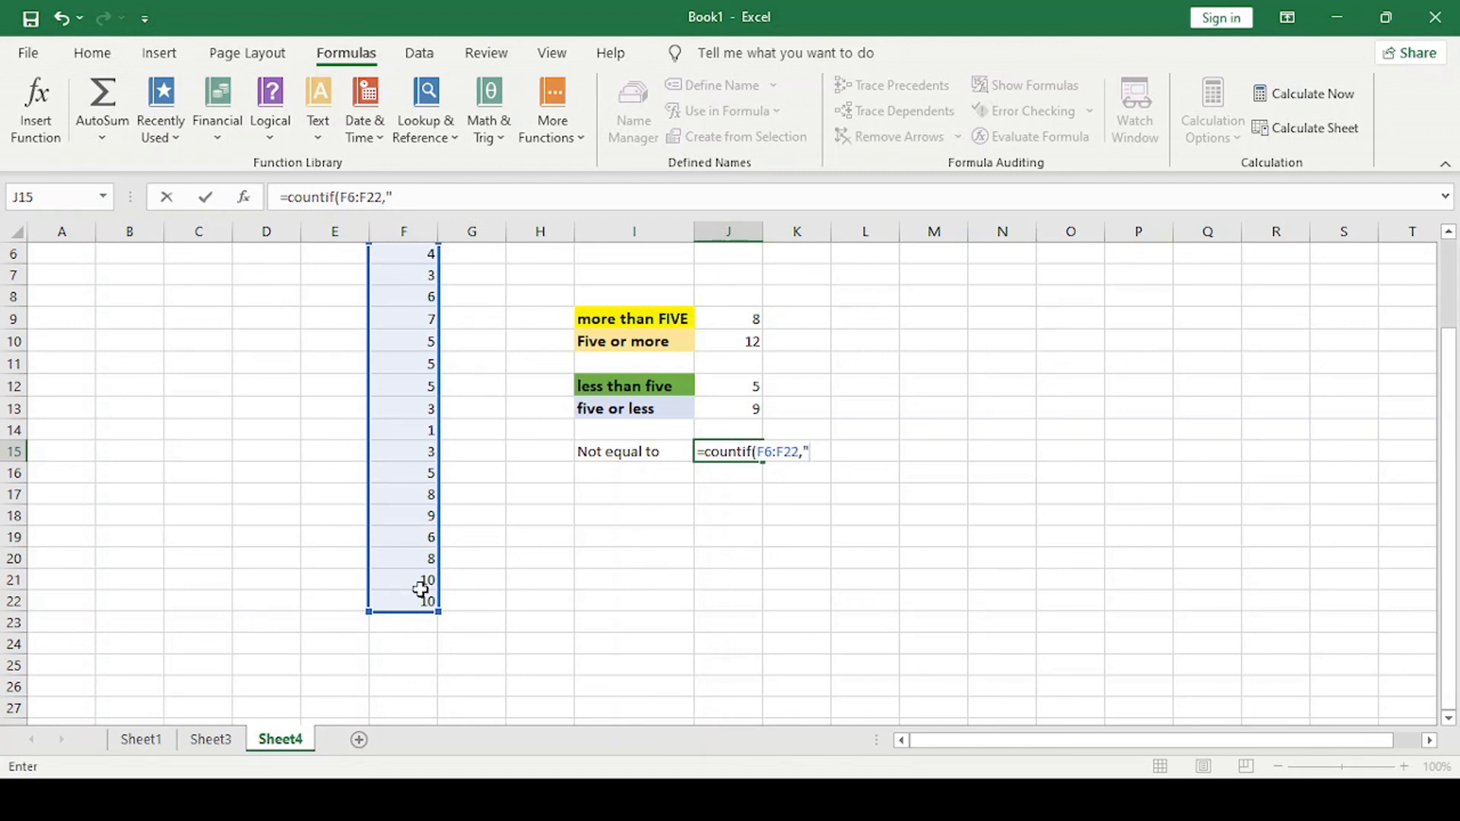
{"action": "type", "text": "<"}
{"action": "type", "text": ">5"}
{"action": "type", "text": ")"}
{"action": "key", "text": "Return"}
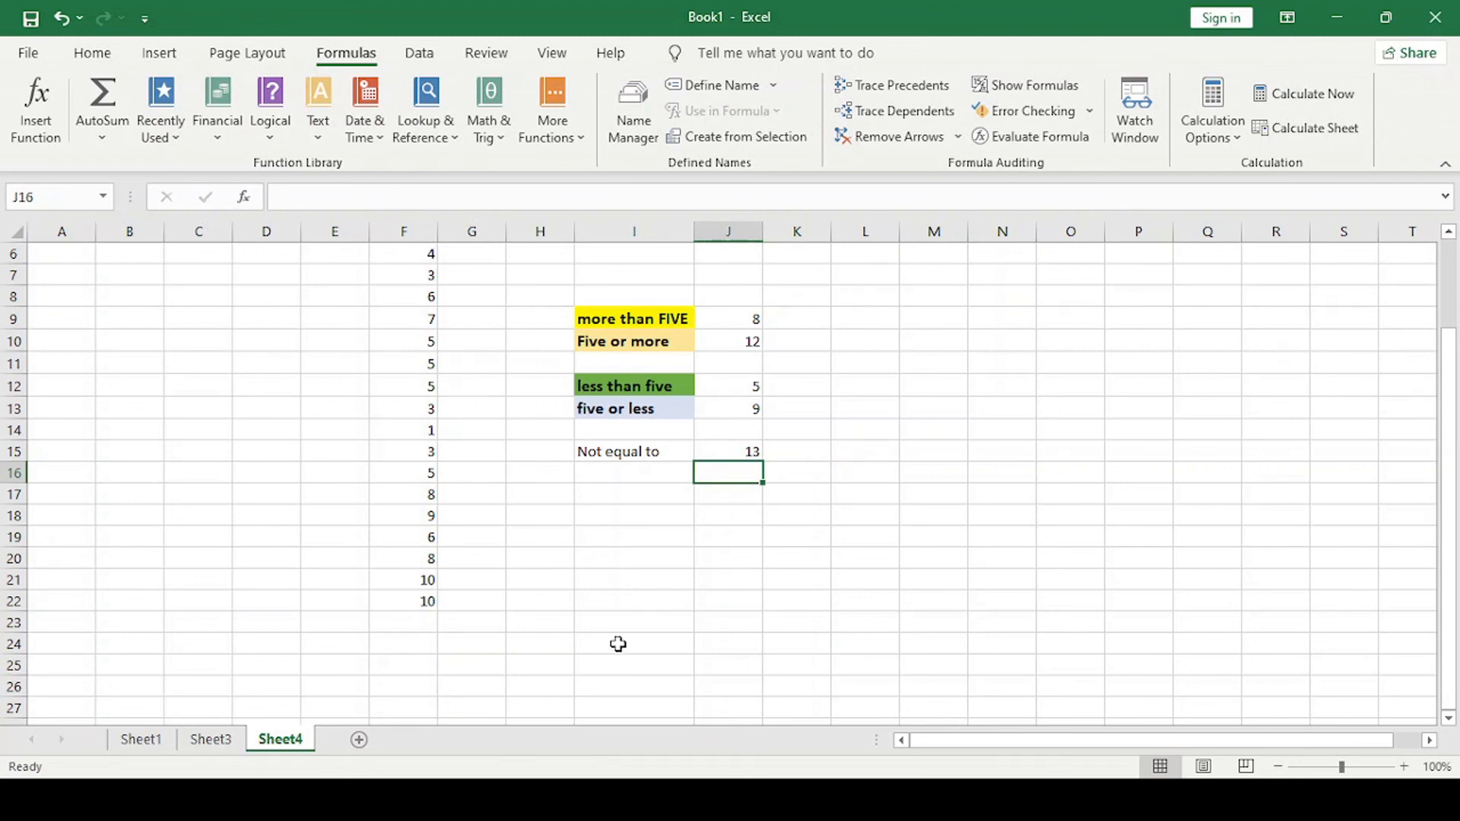